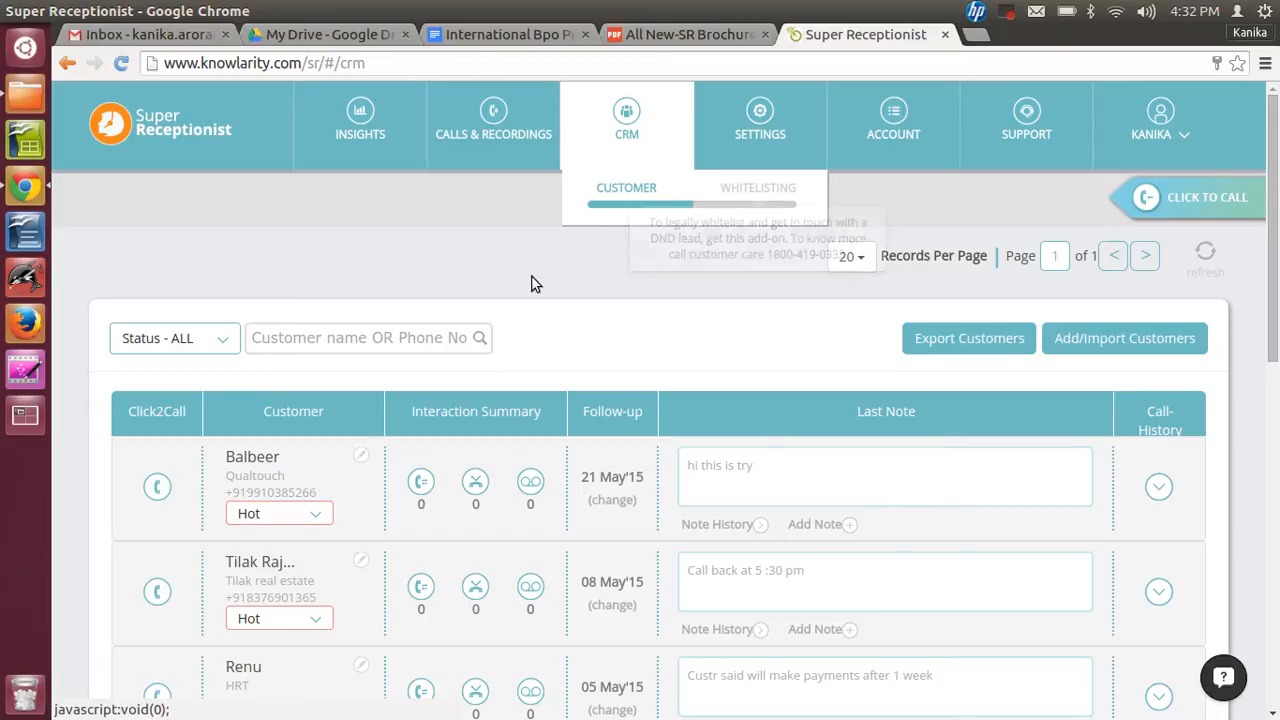
# - Add a new agent in the settings, entering the agent's first name, last name and phone number, and try to save
pyautogui.click(755, 140)
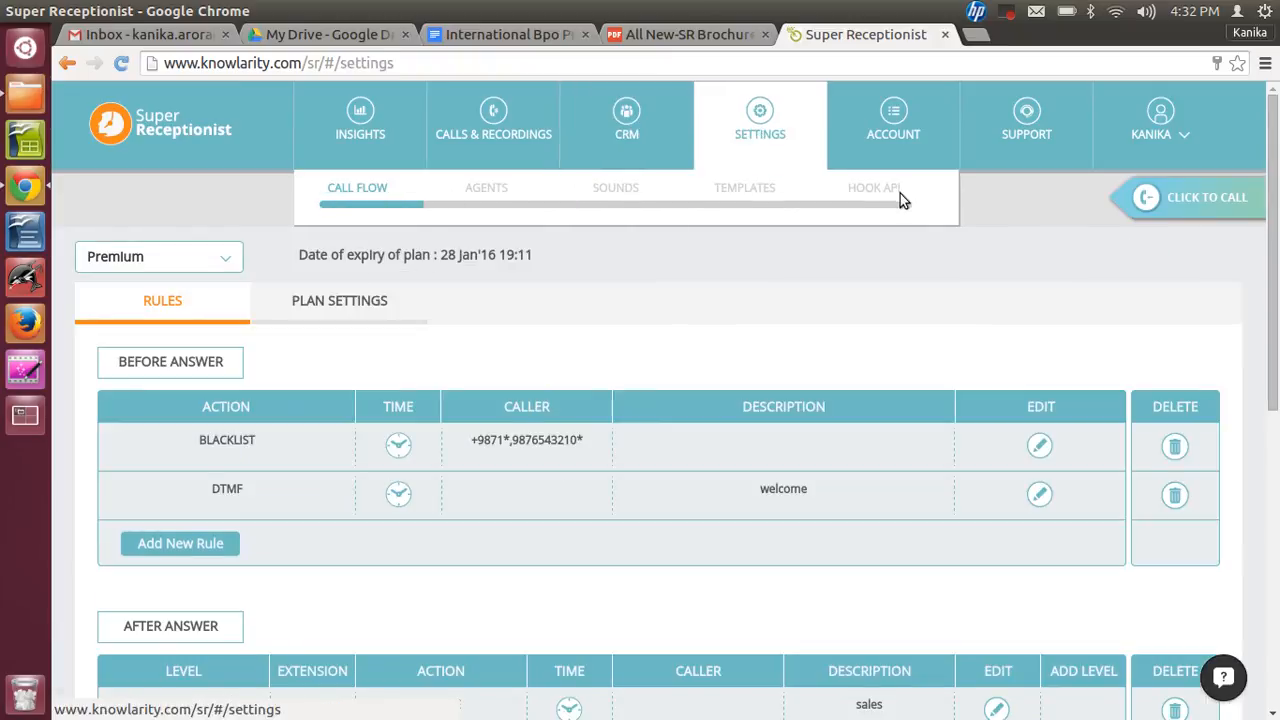
pyautogui.click(484, 196)
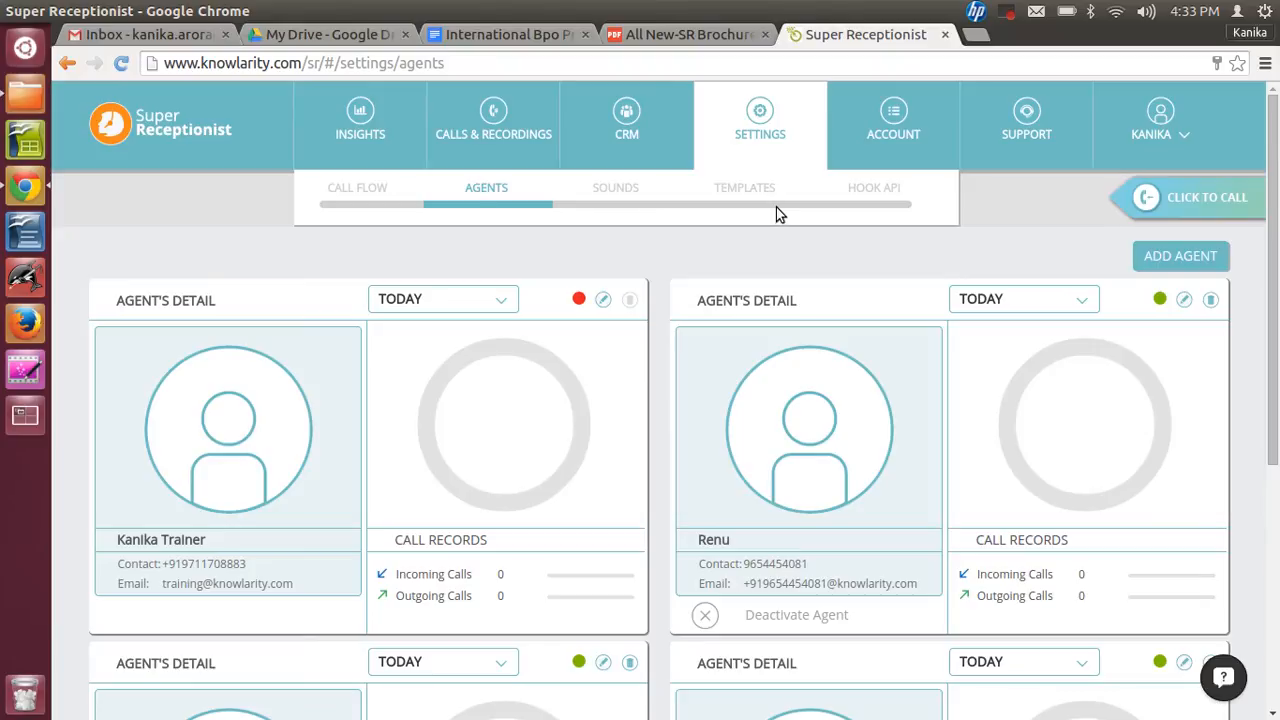
pyautogui.click(1175, 260)
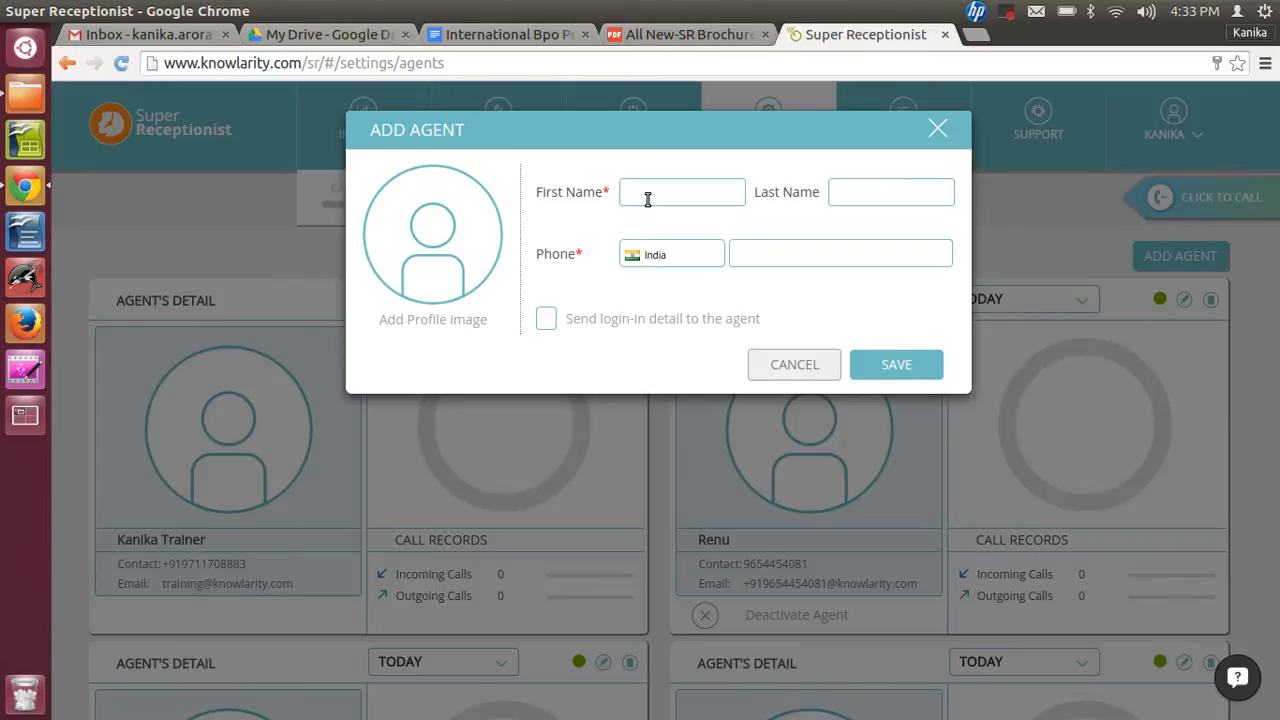
pyautogui.click(880, 196)
pyautogui.click(758, 257)
pyautogui.write('+9876543210')
pyautogui.click(906, 368)
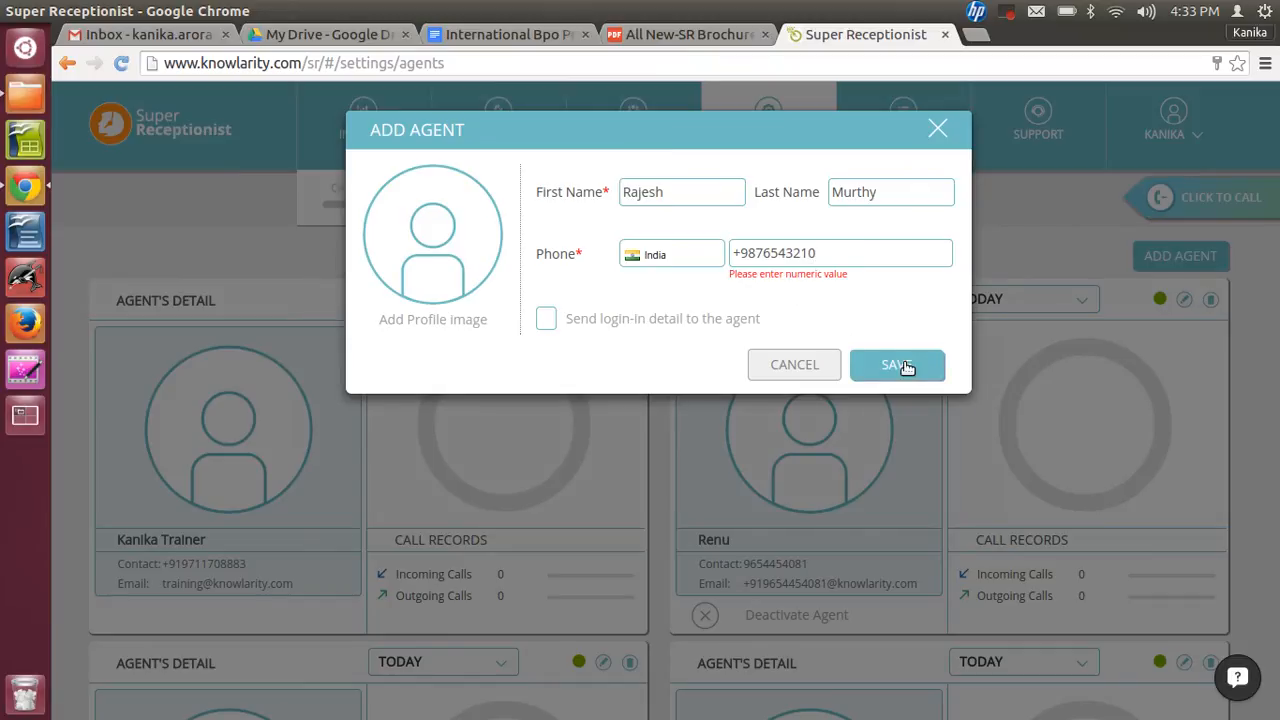
# - Remove the plus sign from the agent's phone number and save the new agent
pyautogui.click(838, 253)
pyautogui.click(738, 253)
pyautogui.press('BackSpace')
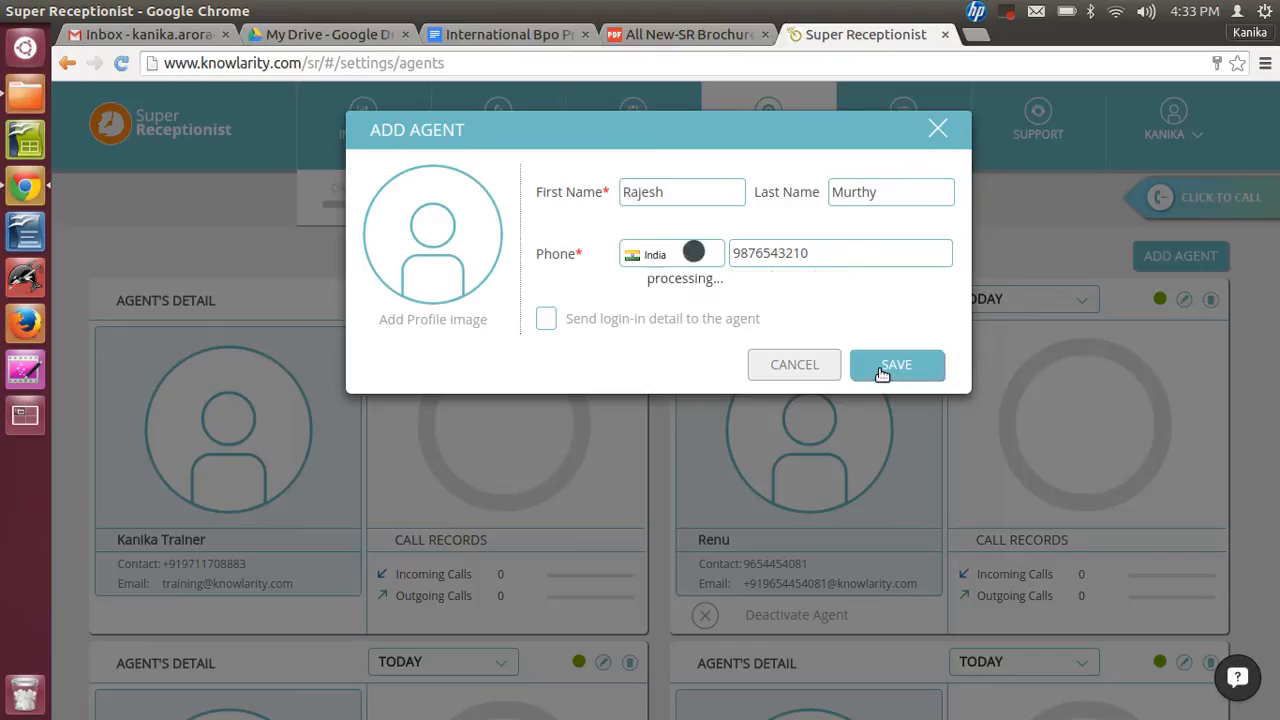
pyautogui.click(882, 370)
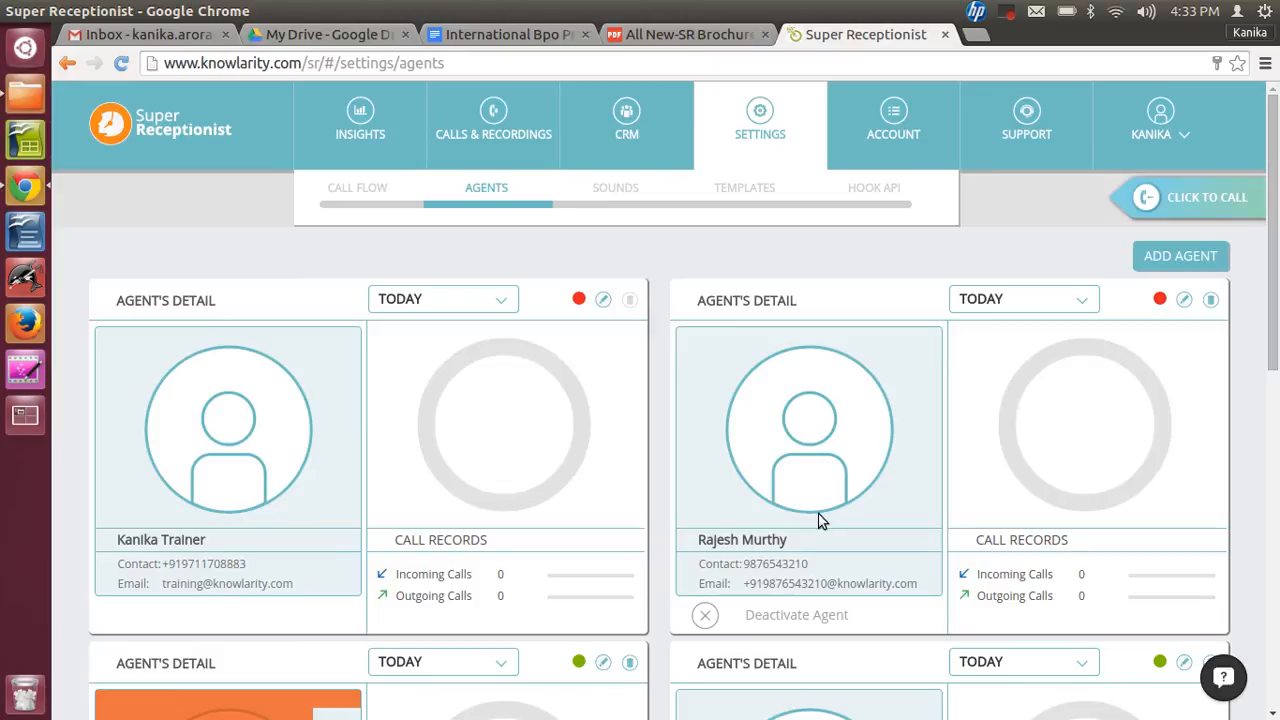
# - Open the sound files settings and view the Big bazar sound's edit dialog, closing it without changes
pyautogui.moveTo(1159, 305)
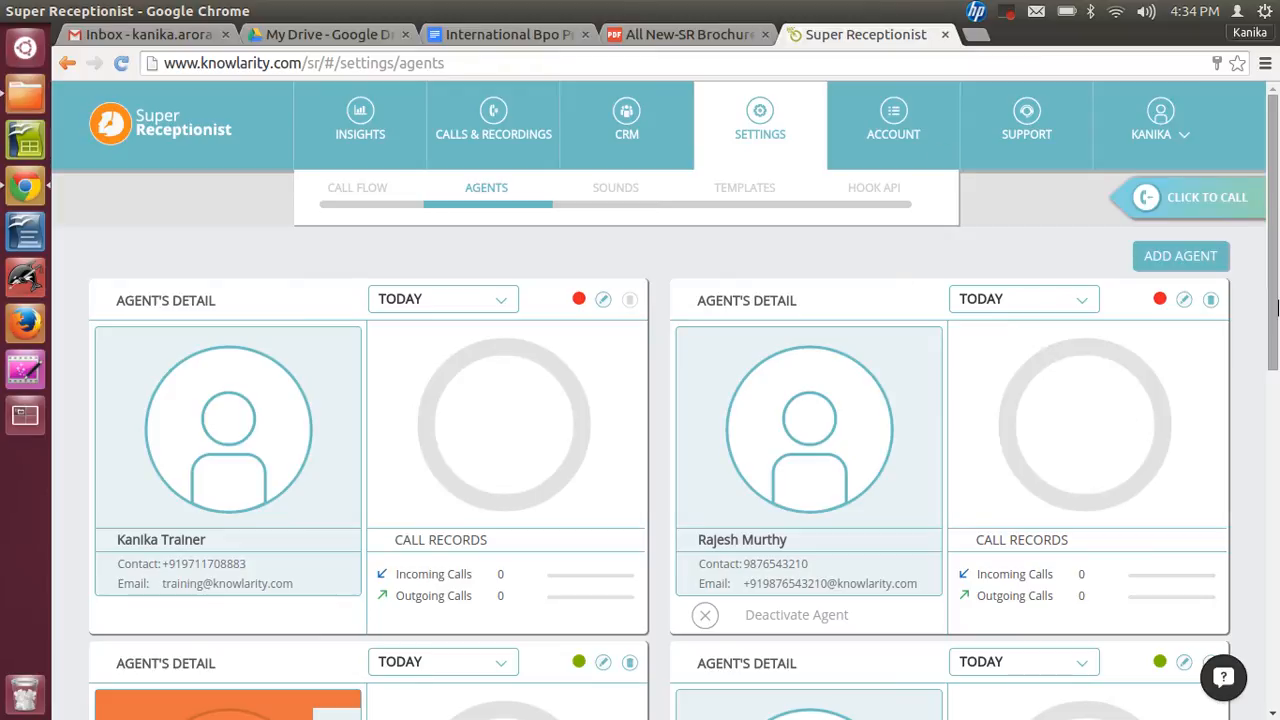
pyautogui.scroll(-1, 1276, 326)
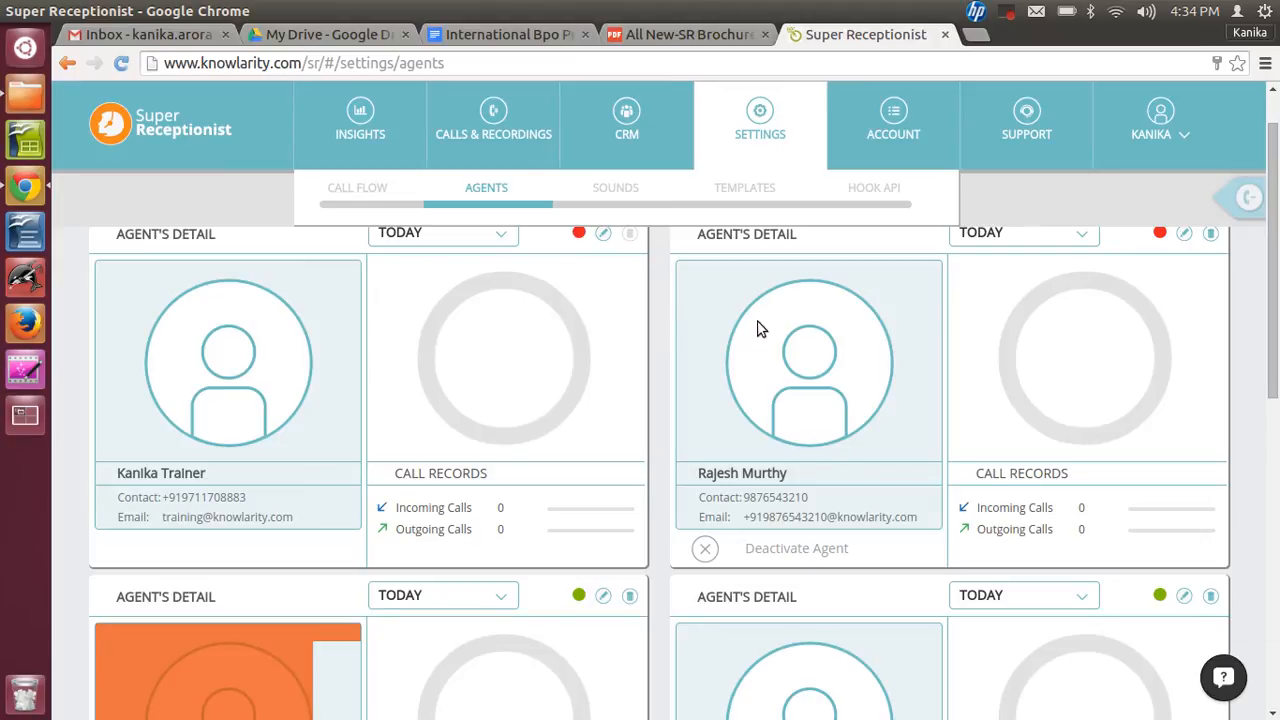
pyautogui.click(610, 190)
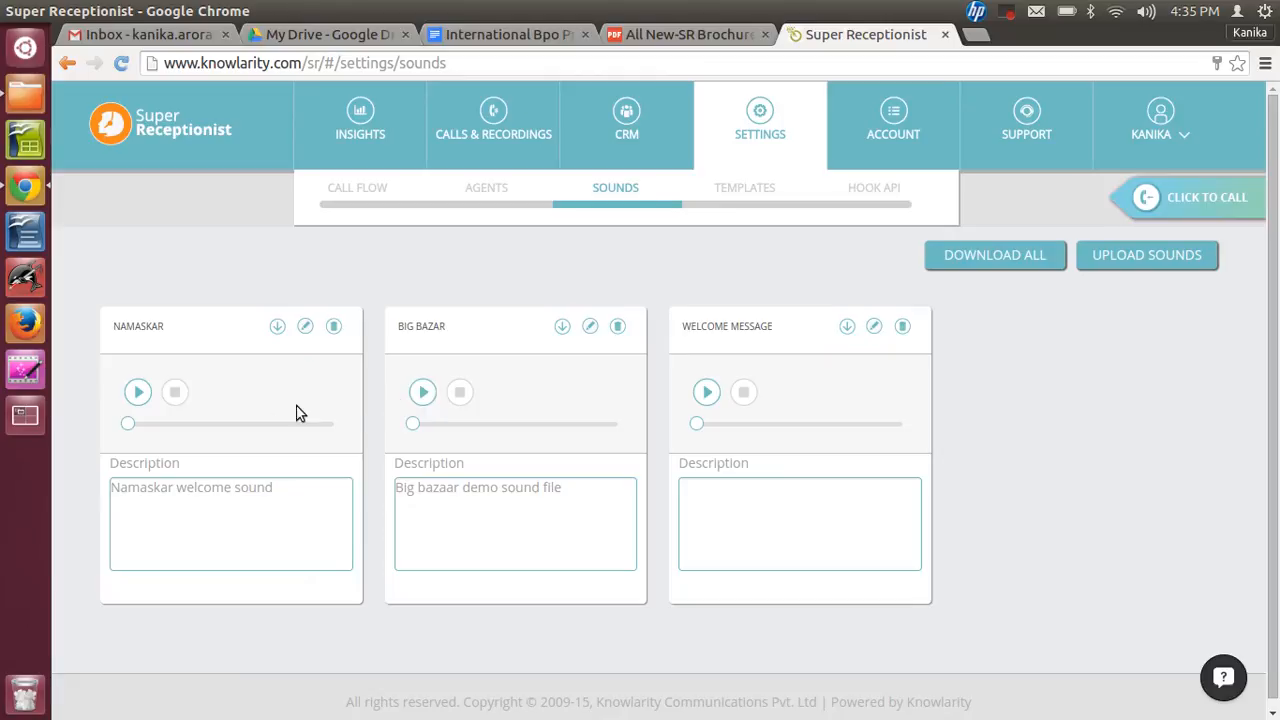
pyautogui.click(590, 330)
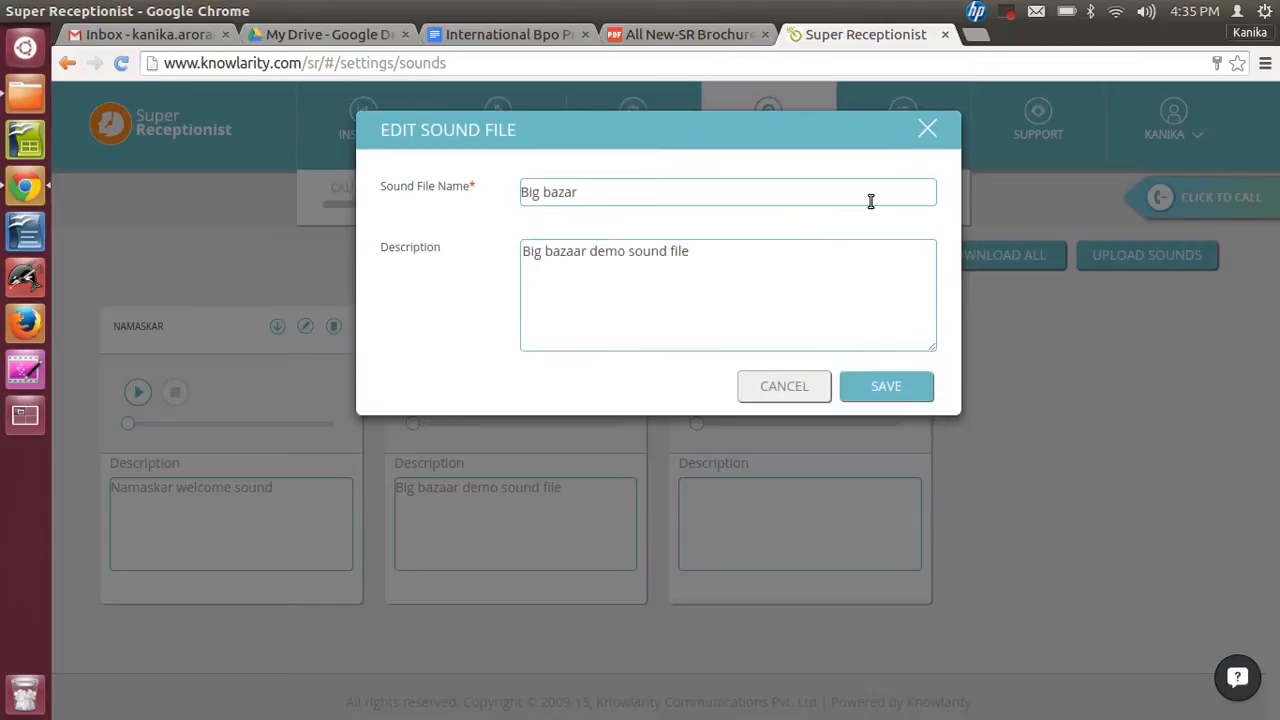
pyautogui.click(926, 131)
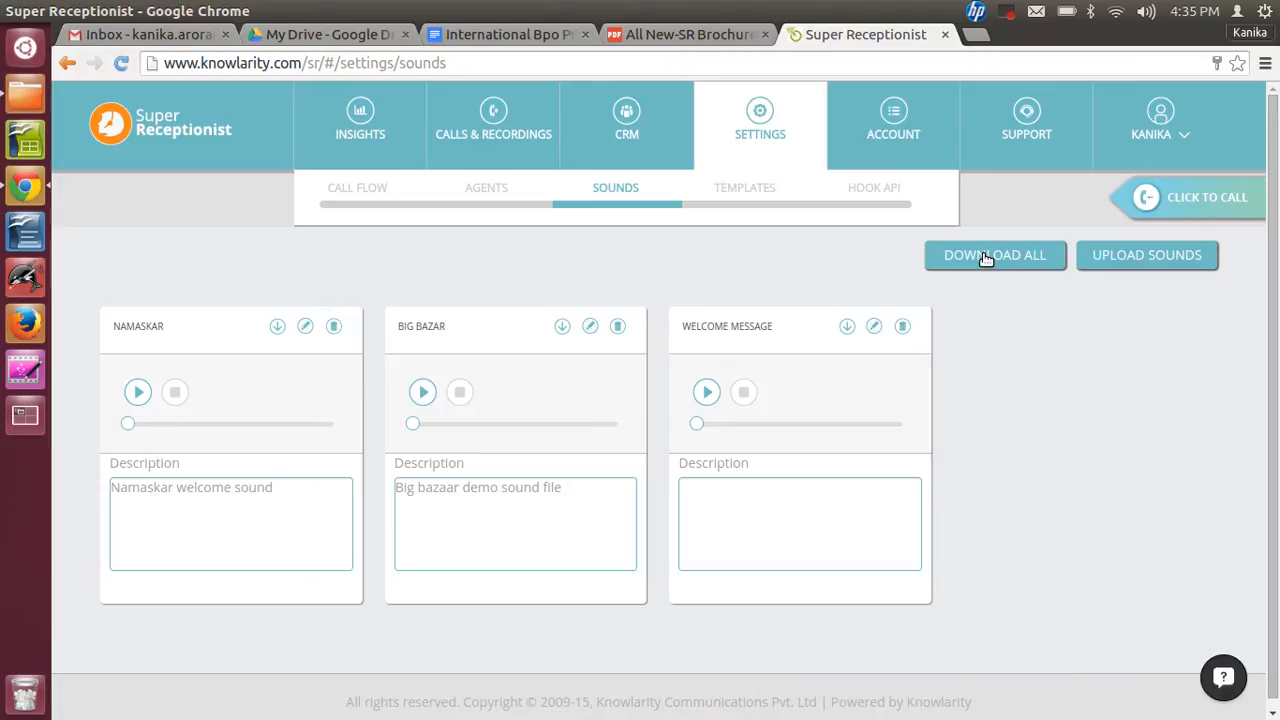
# - Start uploading a sound named Welcome and pick 02-Wecome Message.mp3 from the Documents/Training/Tutorial-IVR folder
pyautogui.click(1133, 260)
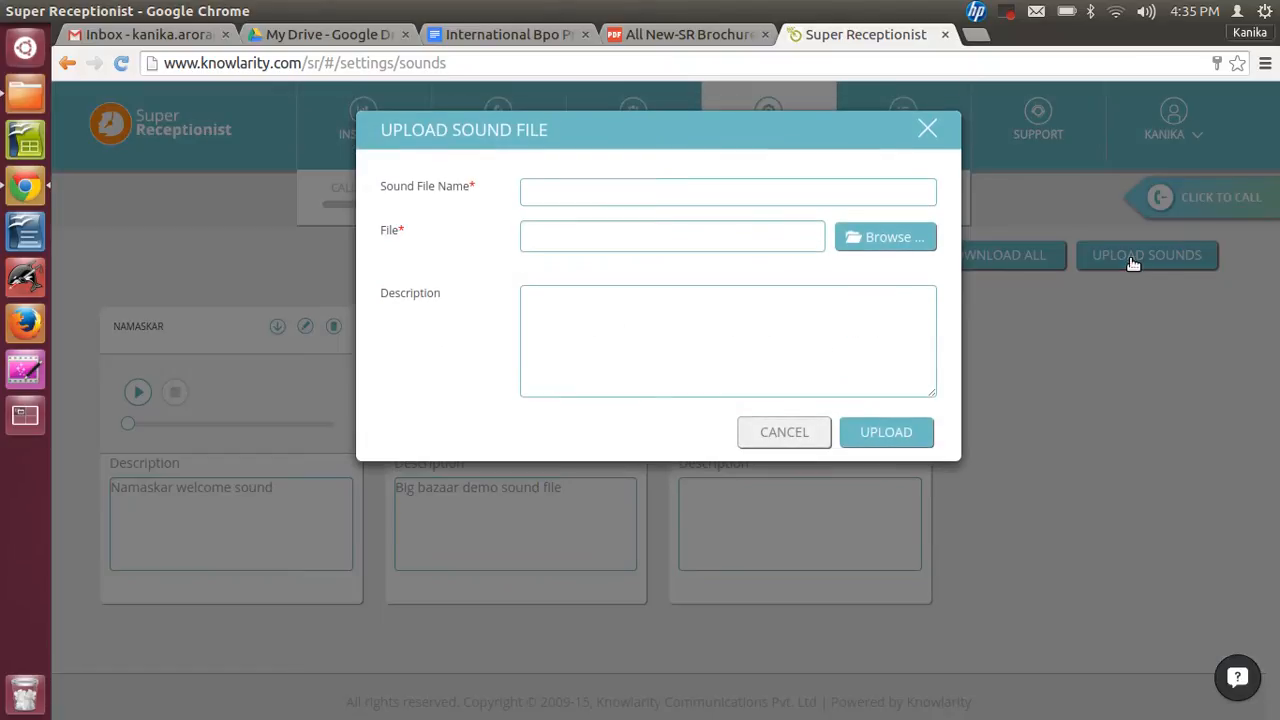
pyautogui.click(595, 189)
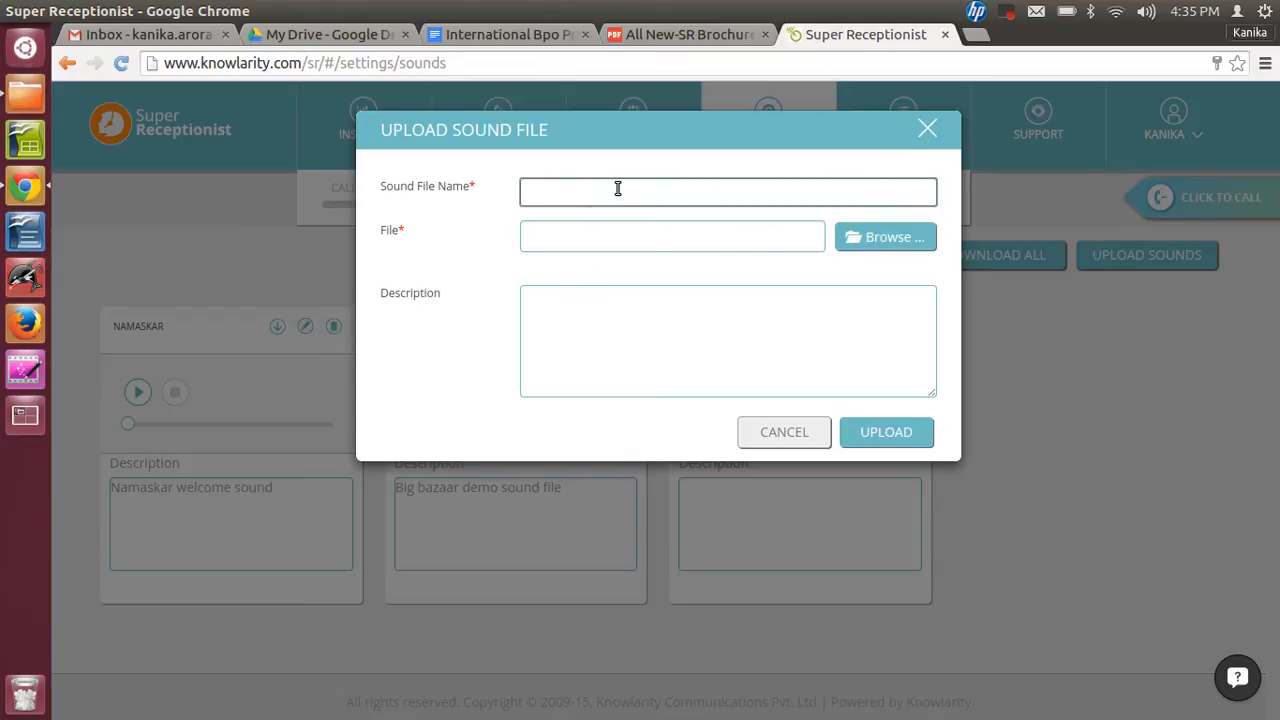
pyautogui.write('Welcome')
pyautogui.click(870, 240)
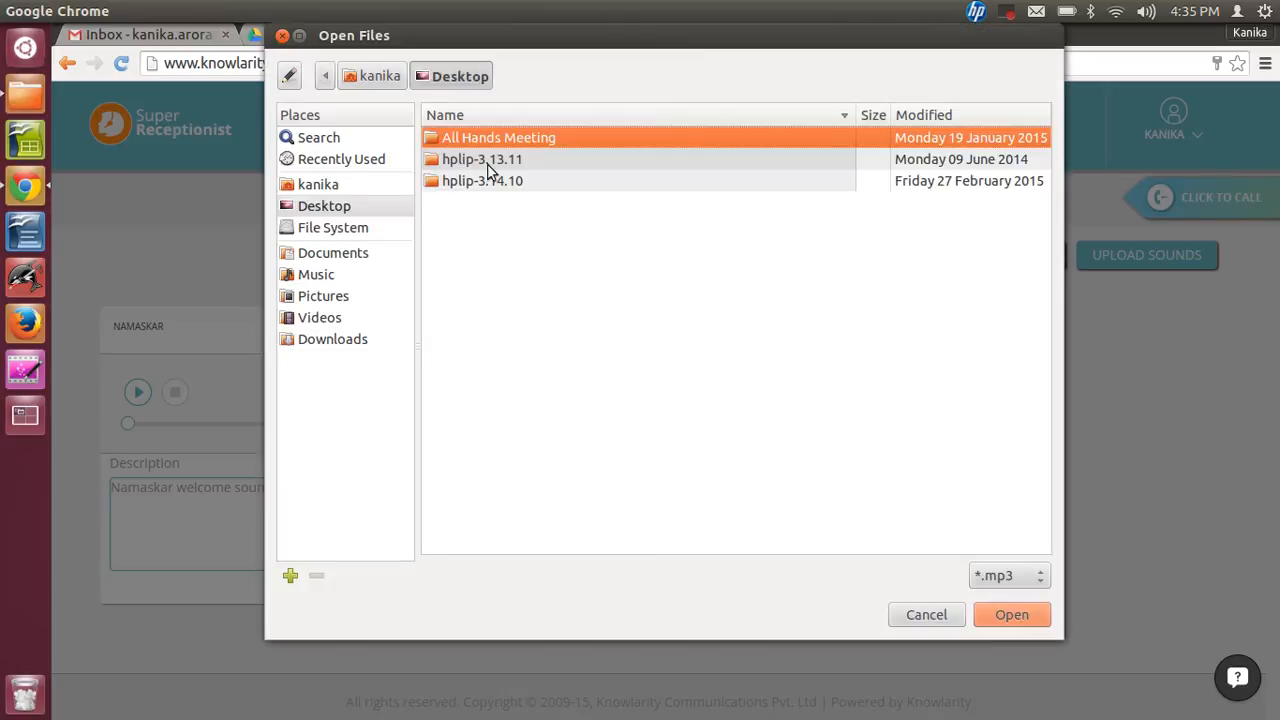
pyautogui.click(333, 256)
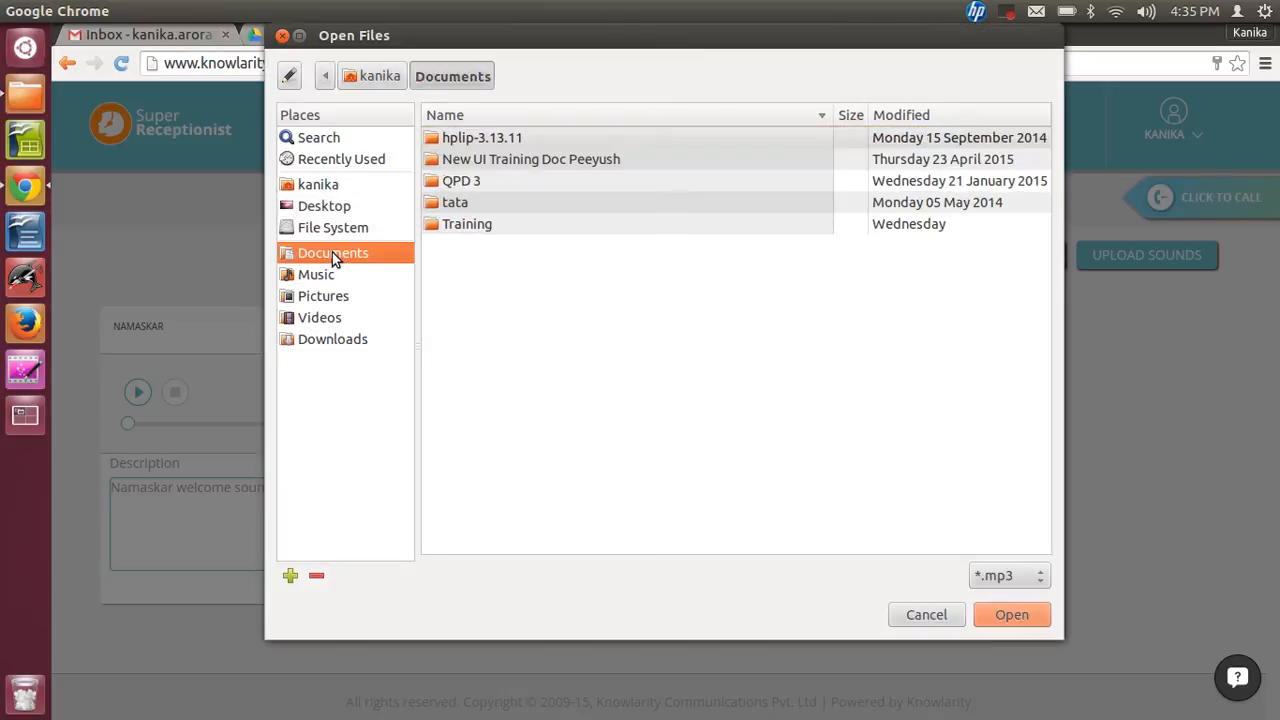
pyautogui.doubleClick(466, 225)
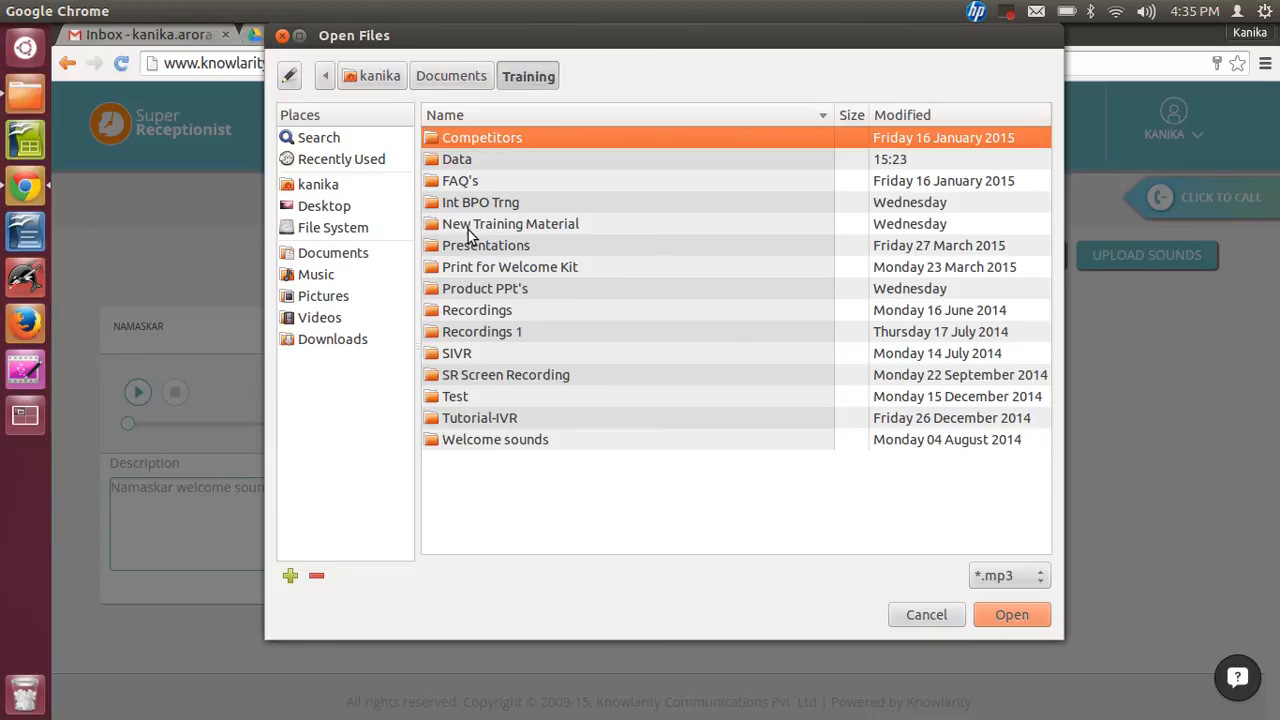
pyautogui.doubleClick(472, 440)
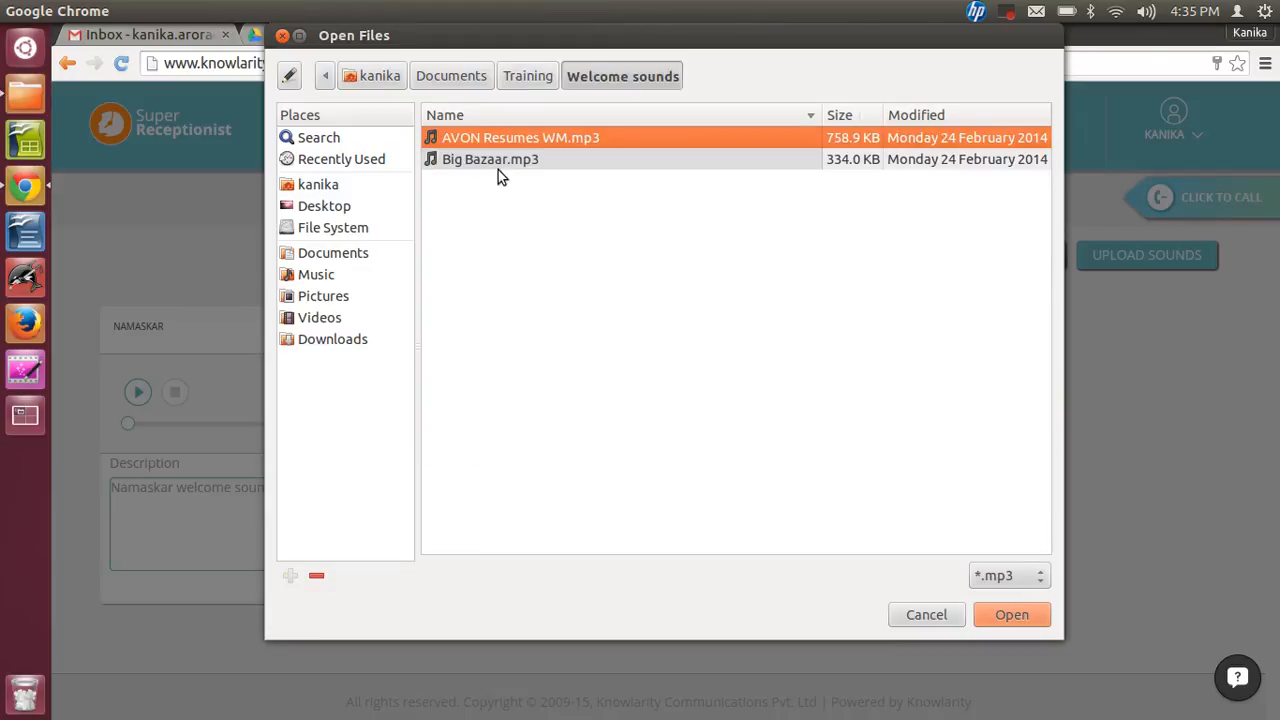
pyautogui.click(532, 78)
pyautogui.doubleClick(472, 418)
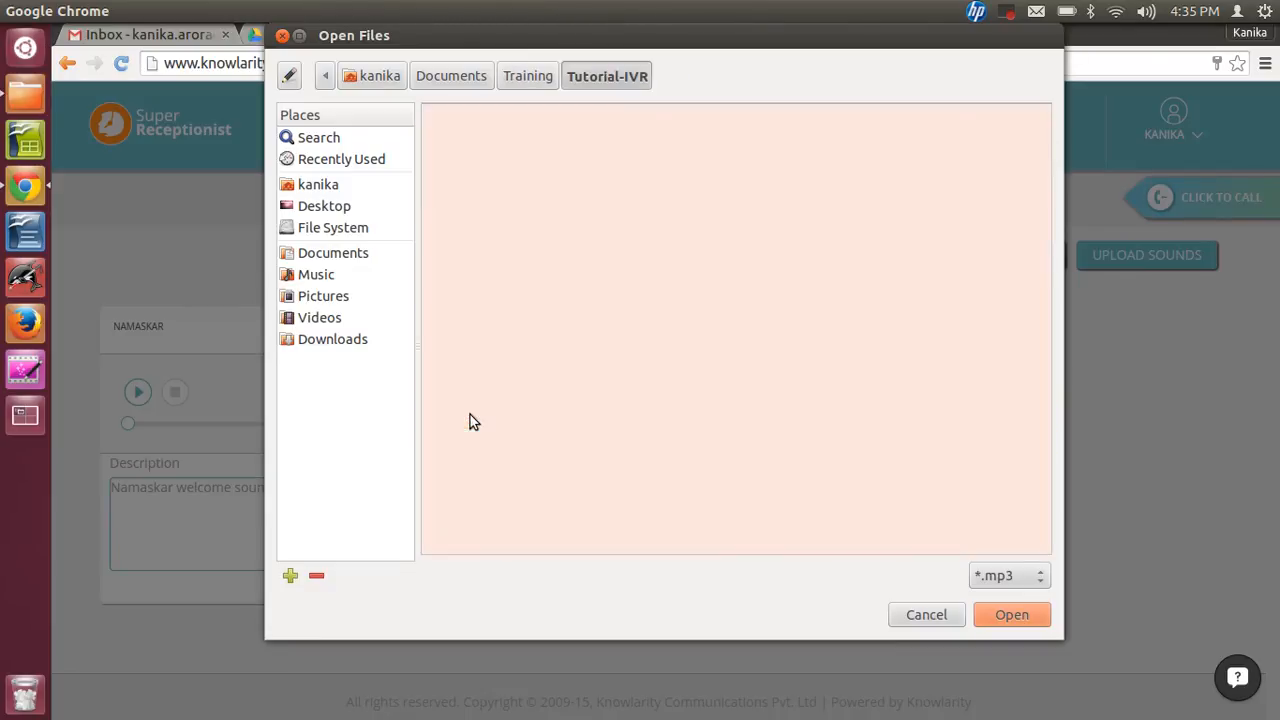
pyautogui.click(497, 161)
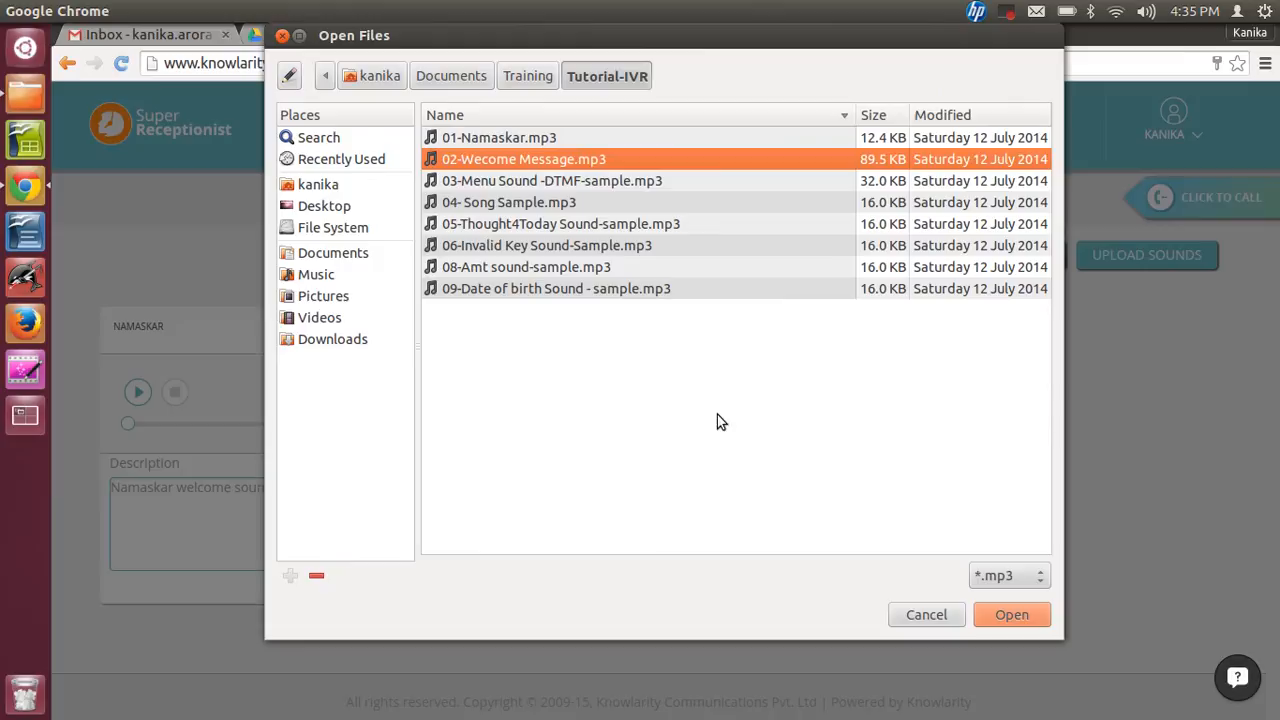
pyautogui.click(998, 611)
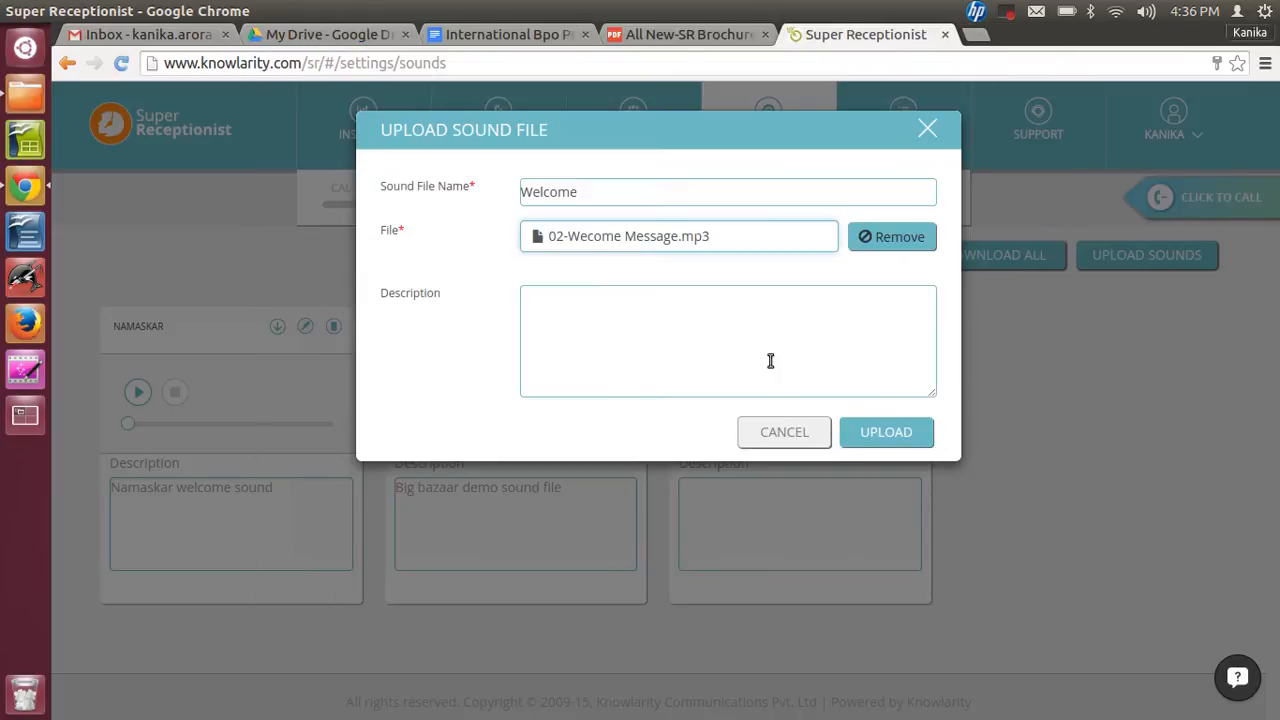
# - Describe the new sound as Welcome message and upload it
pyautogui.click(684, 295)
pyautogui.write('Welcome mes')
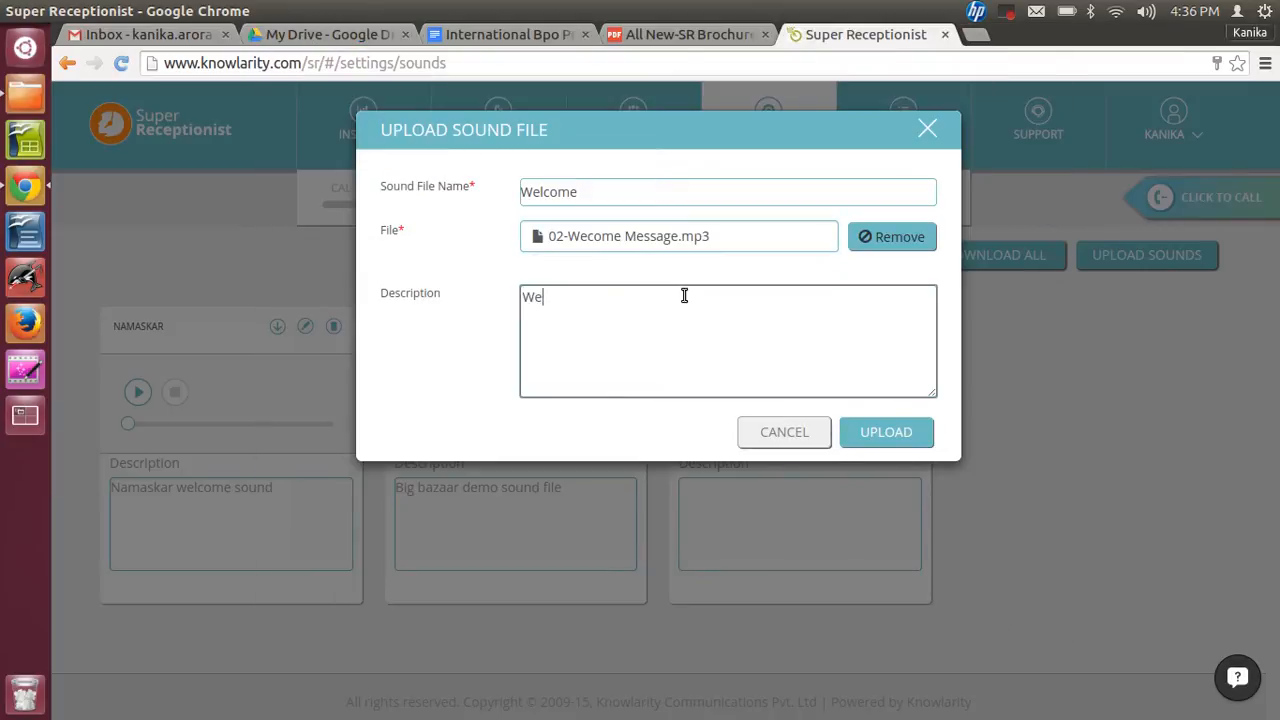
pyautogui.write('sage')
pyautogui.click(886, 432)
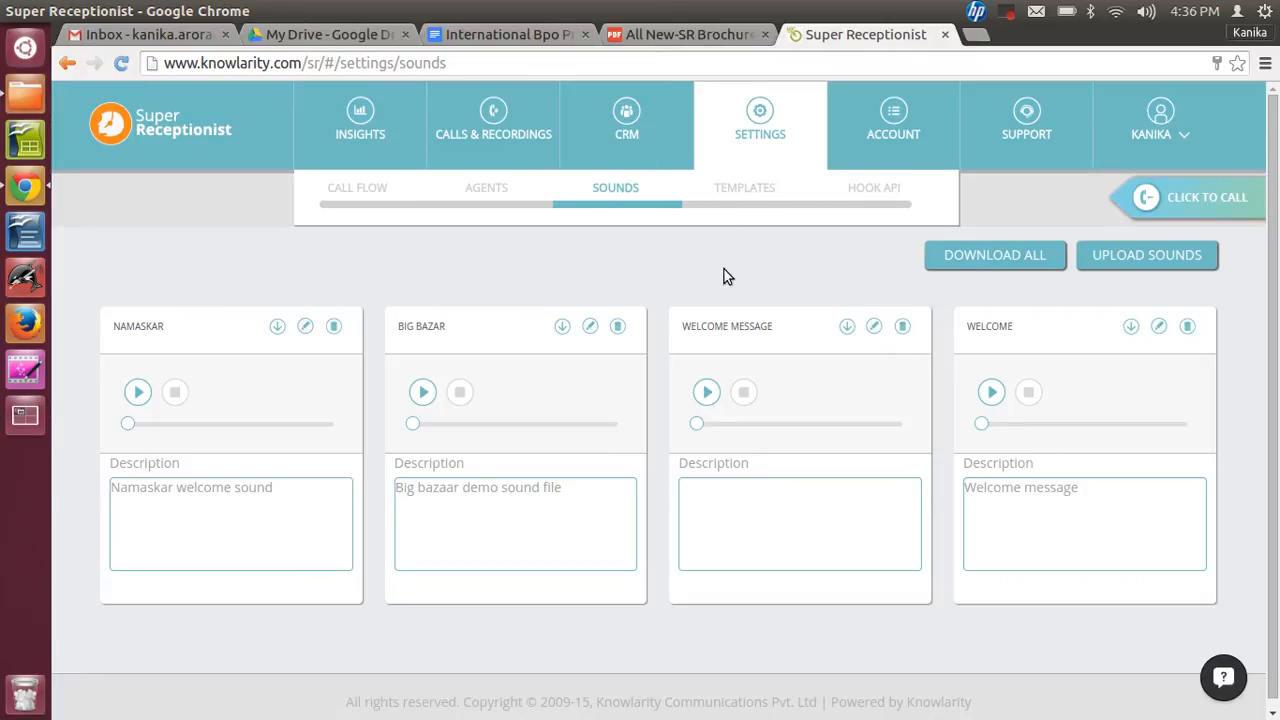
# - Open the email templates and start a new email template named Success Email
pyautogui.click(746, 190)
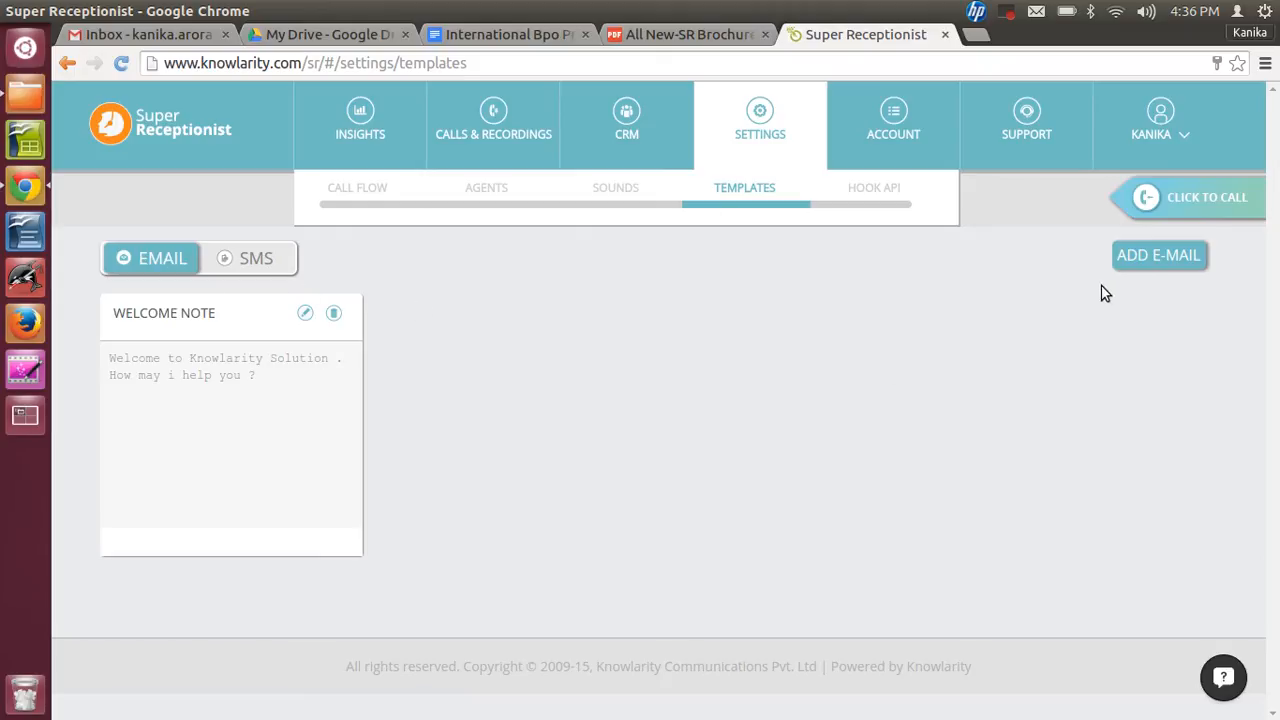
pyautogui.click(1160, 260)
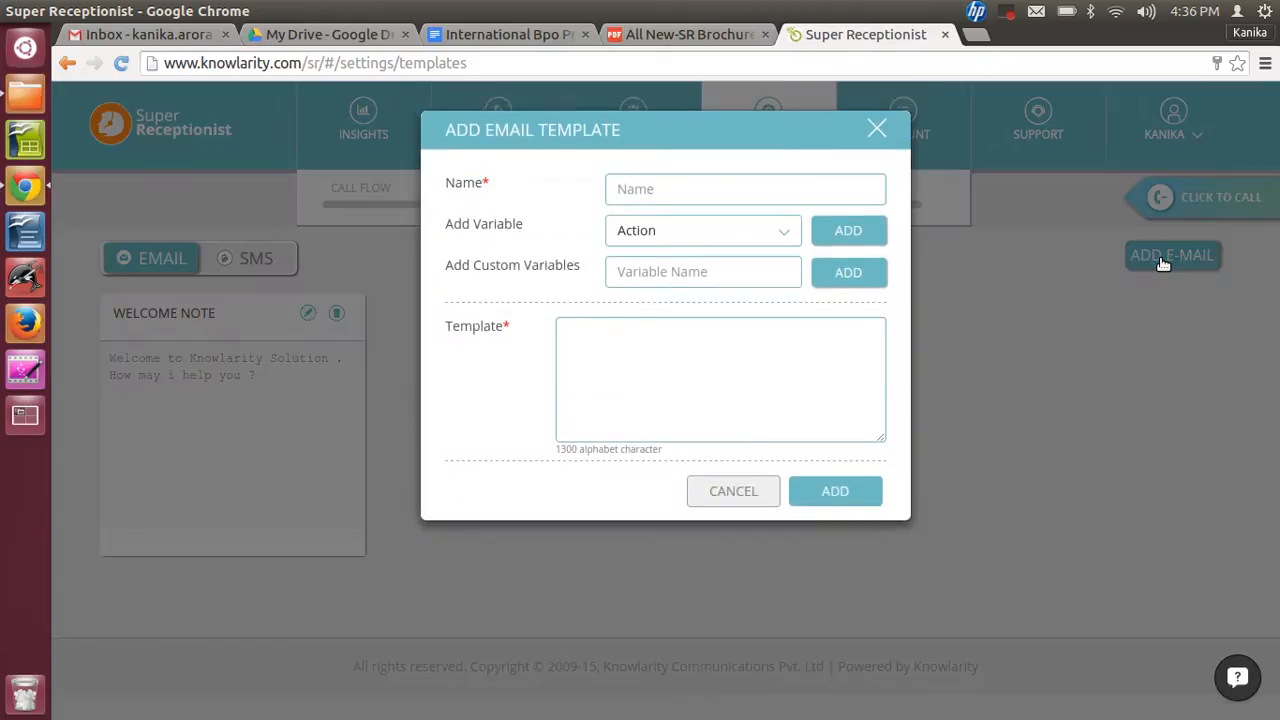
pyautogui.click(658, 196)
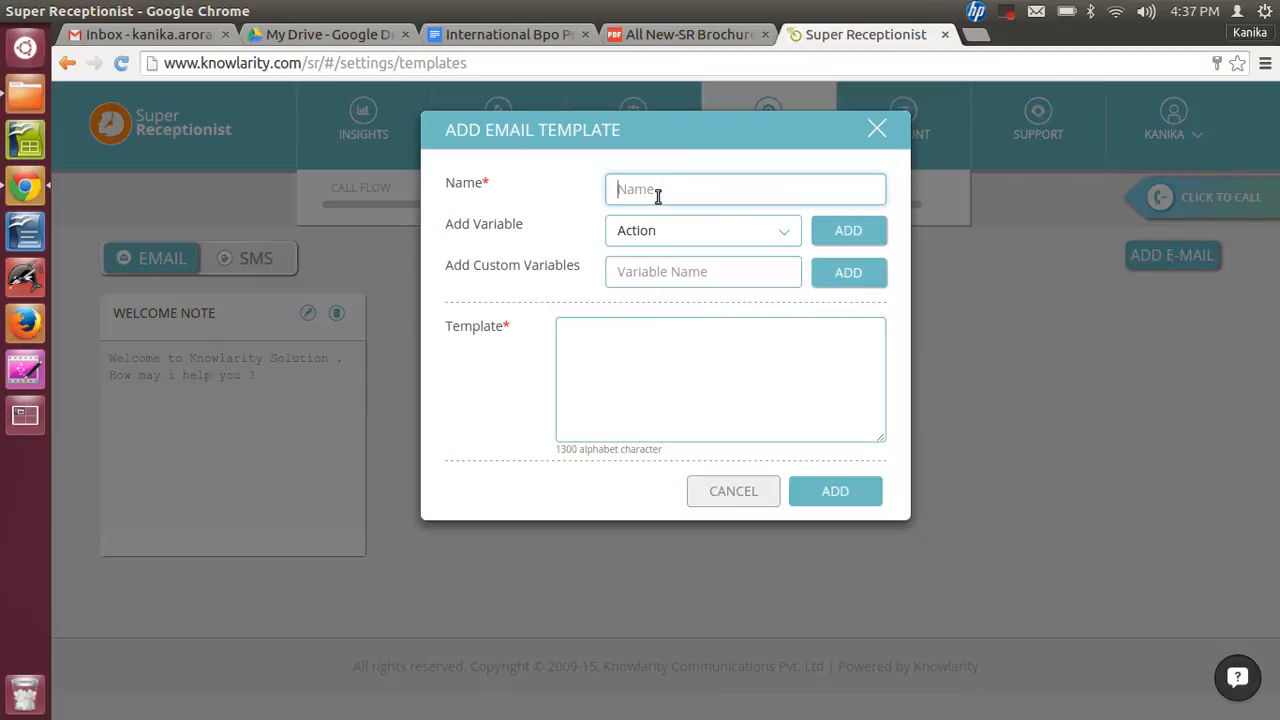
pyautogui.write('Success Email')
# - Begin the template text with Dear followed by the Caller variable
pyautogui.click(765, 236)
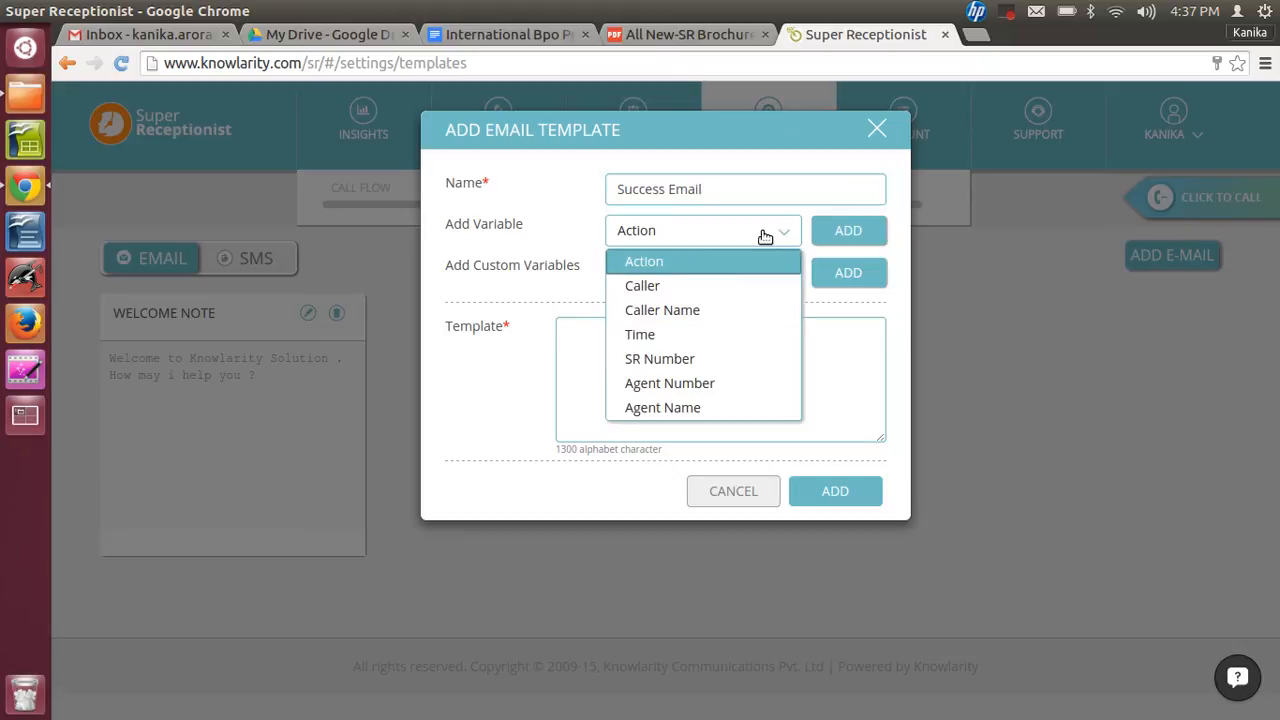
pyautogui.click(674, 286)
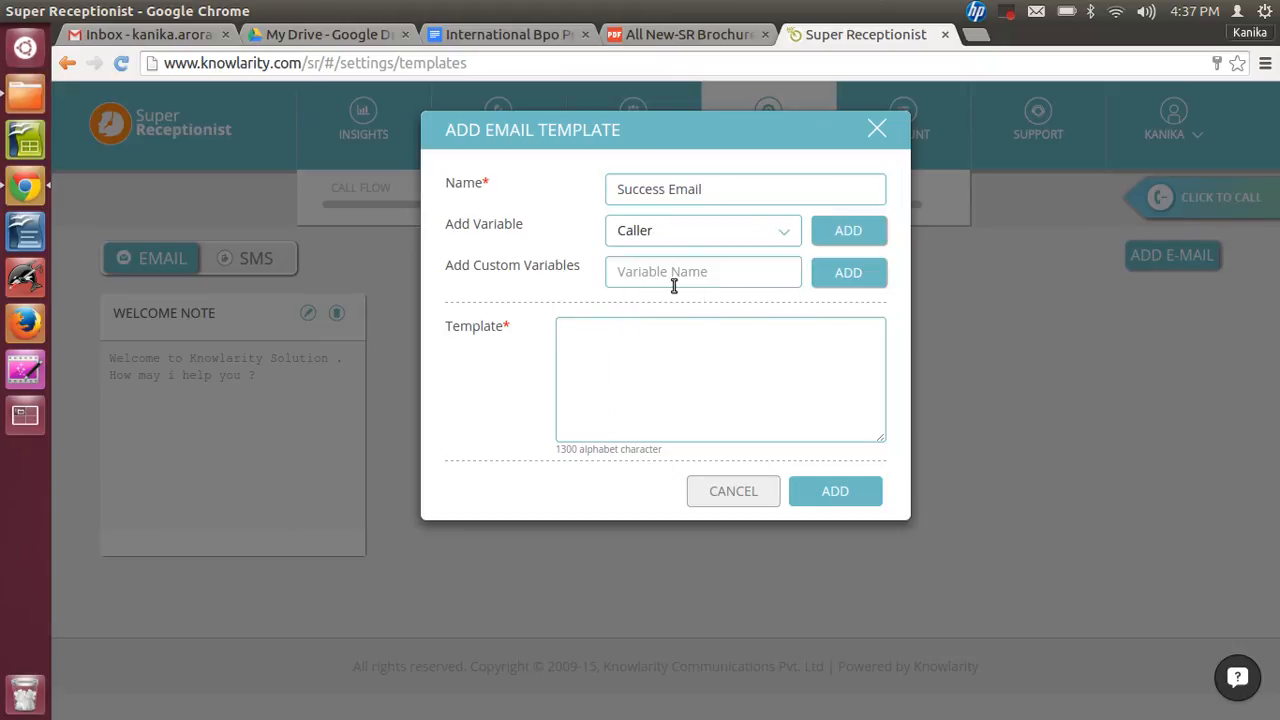
pyautogui.click(619, 394)
pyautogui.write('Dear')
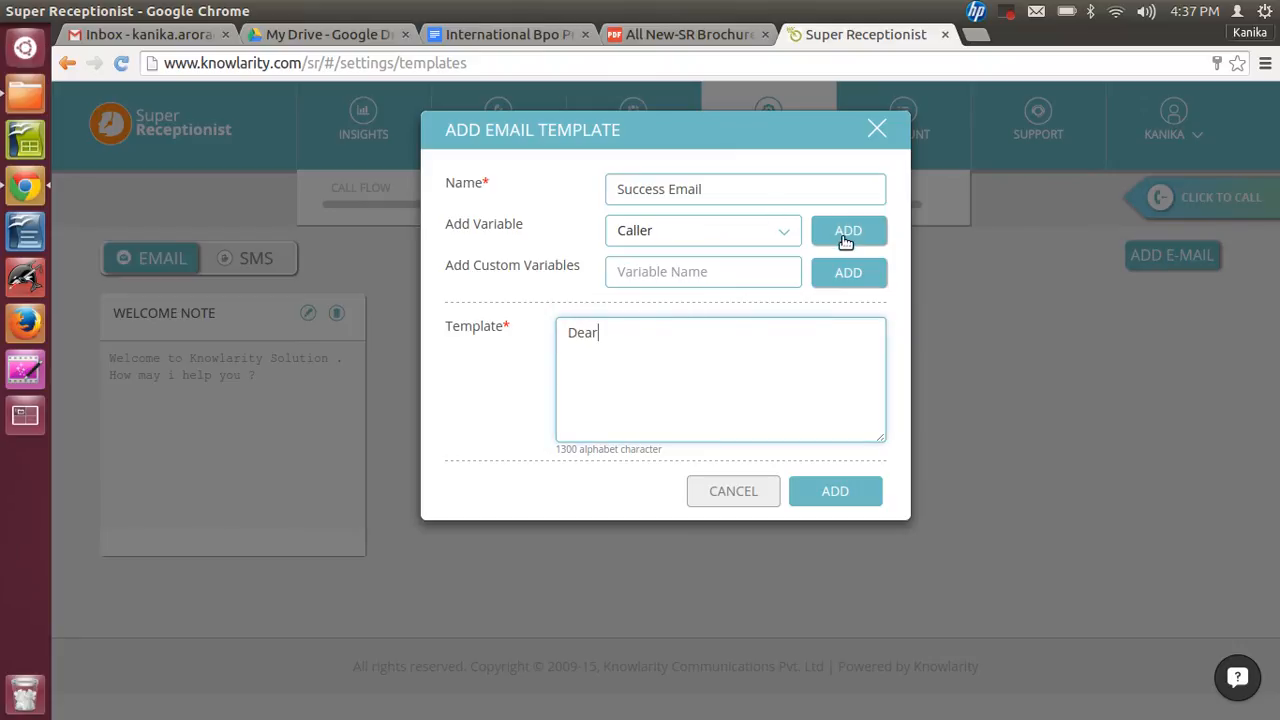
pyautogui.click(846, 236)
# - Add a new paragraph reading 'Thanks for your call on Super Receptionist'
pyautogui.press('Return')
pyautogui.press('Return')
pyautogui.write('Thanks for your call on Super Receptionist')
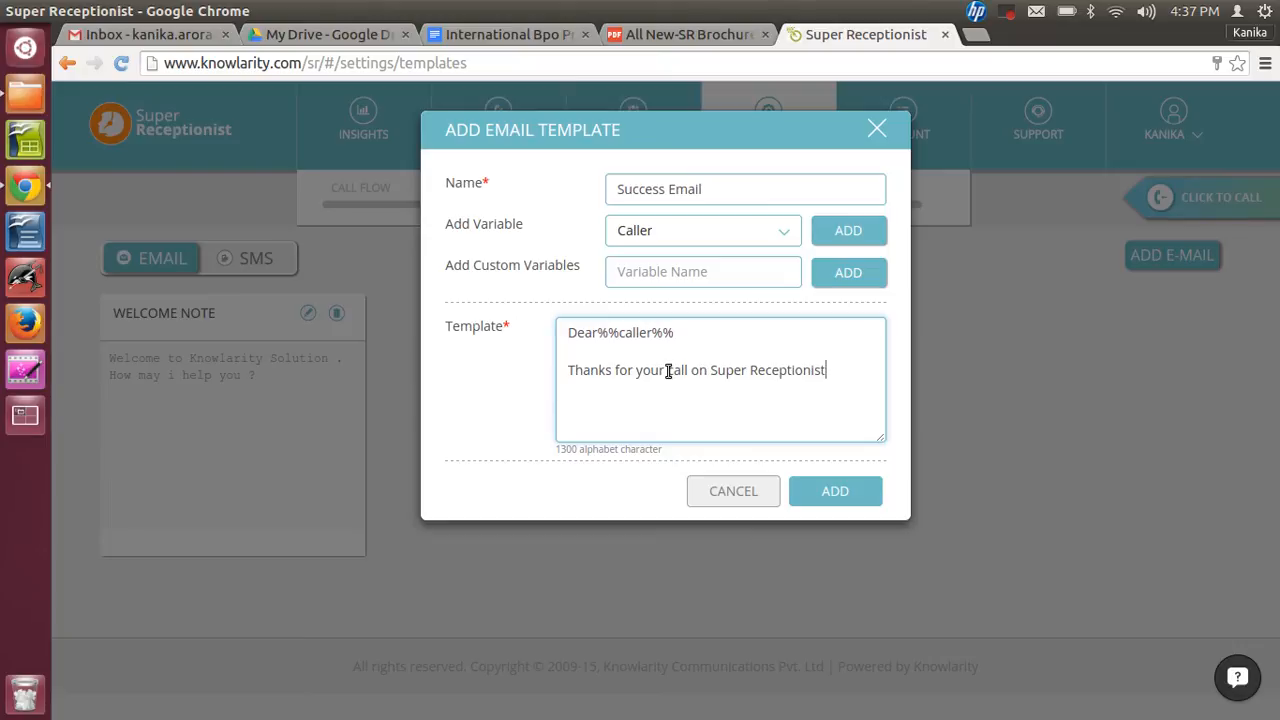
pyautogui.write('.')
pyautogui.write(' So')
# - Finish the text with '. We are happy to help you.' and add the template
pyautogui.press('BackSpace')
pyautogui.press('BackSpace')
pyautogui.write('We are happy to help ')
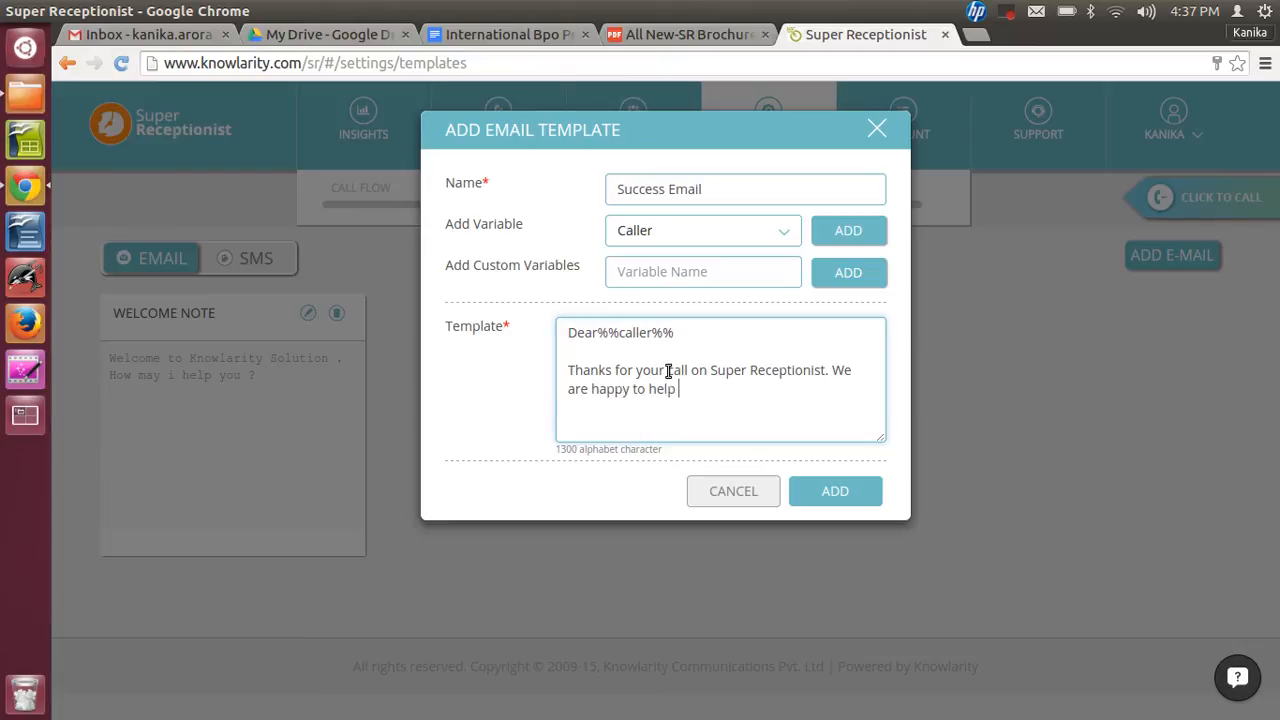
pyautogui.write('you.')
pyautogui.click(845, 490)
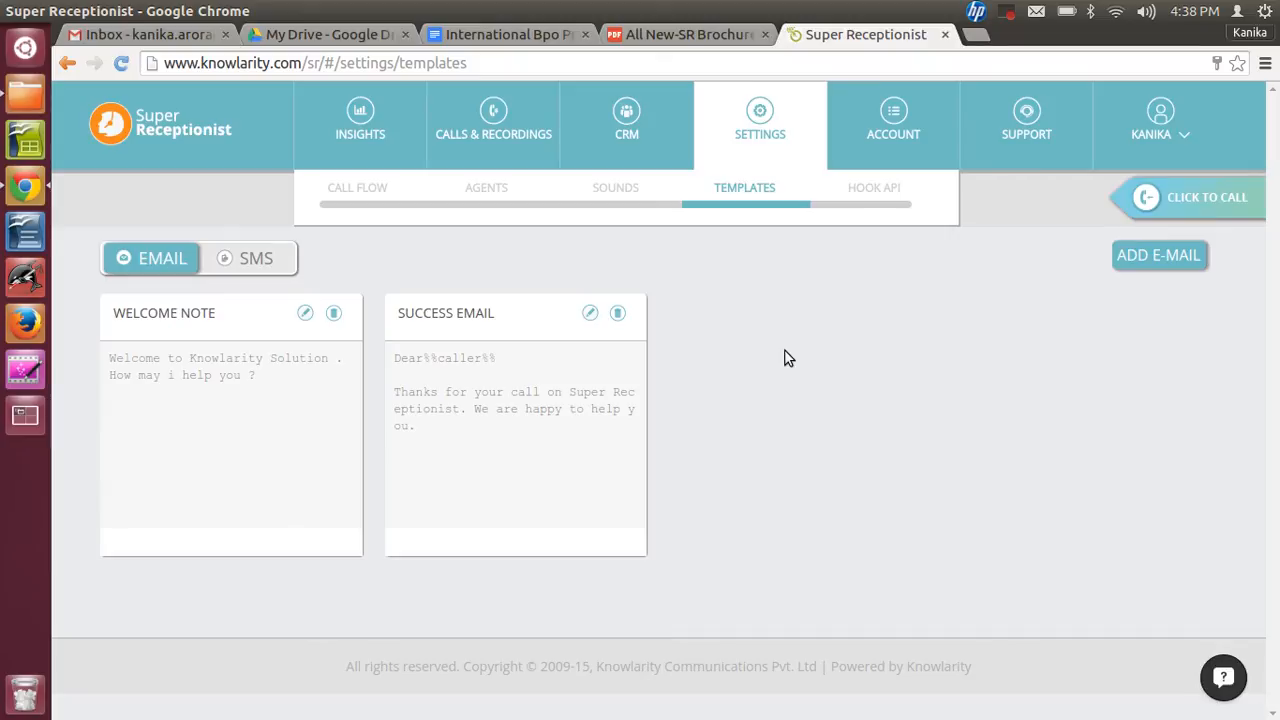
# - Open the Success Email template for editing and close it without changes
pyautogui.click(591, 315)
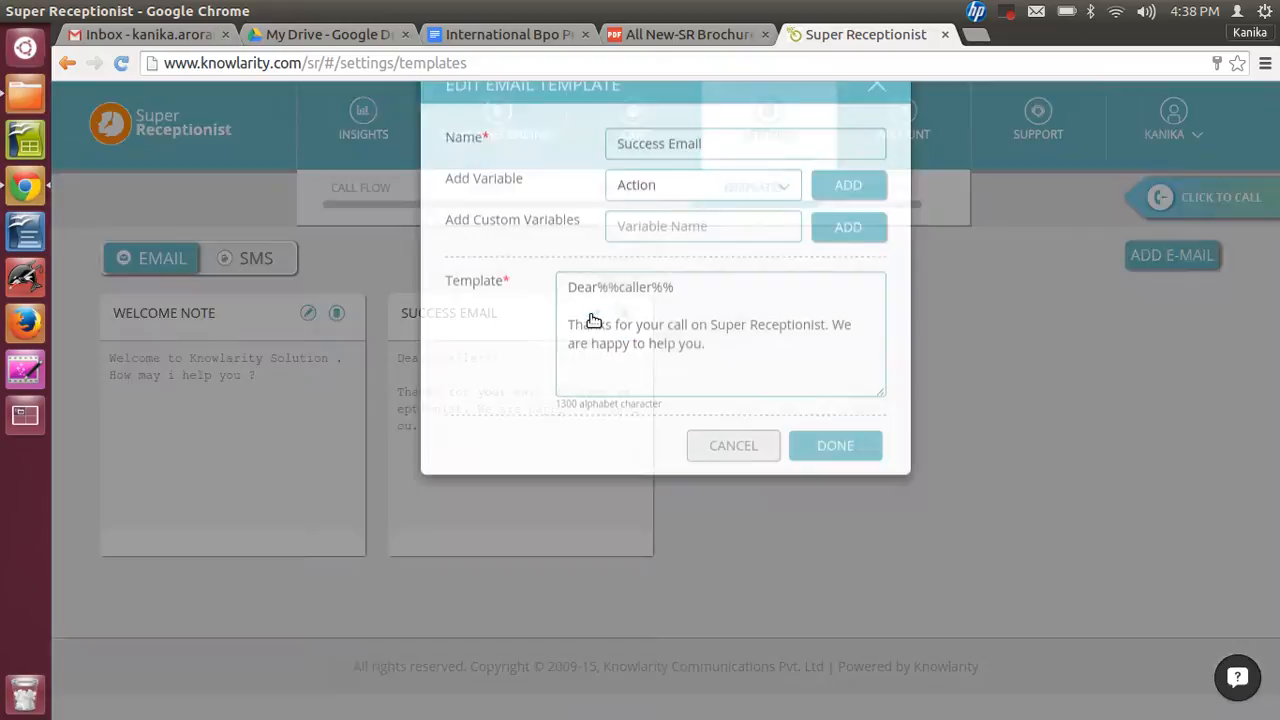
pyautogui.click(876, 129)
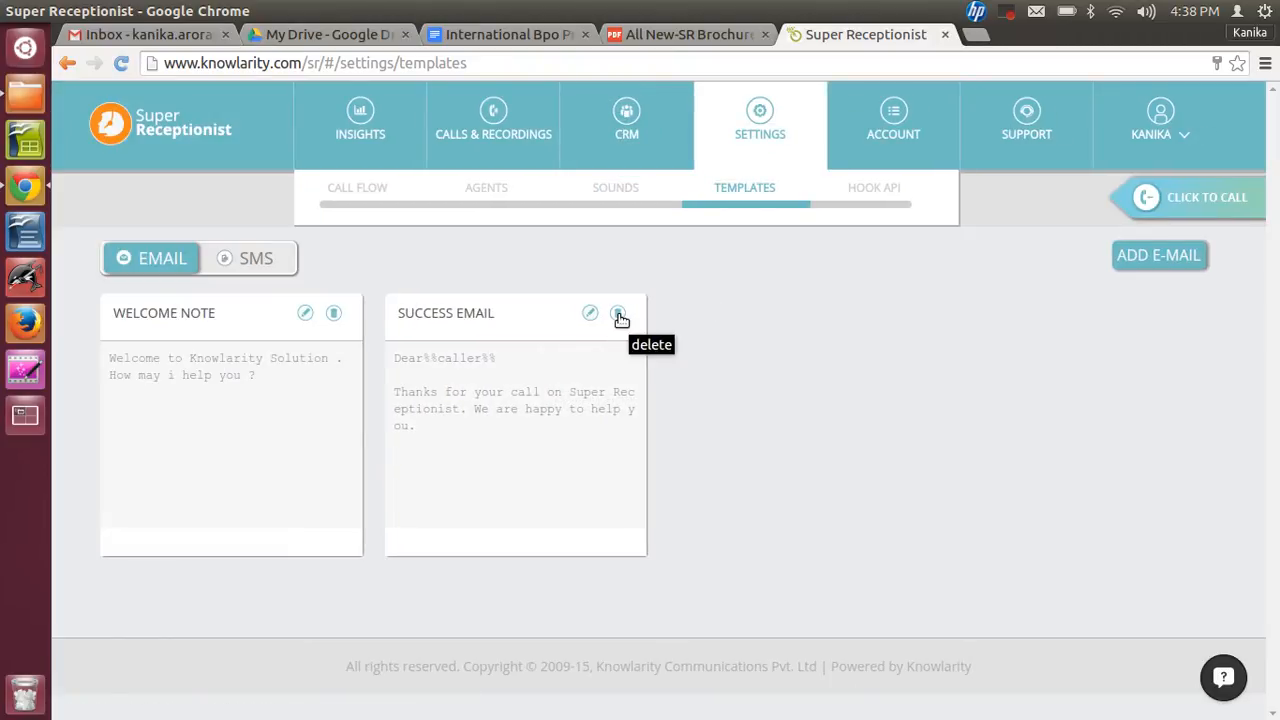
# - Switch to SMS templates and start a new SMS template named Apologies
pyautogui.click(275, 260)
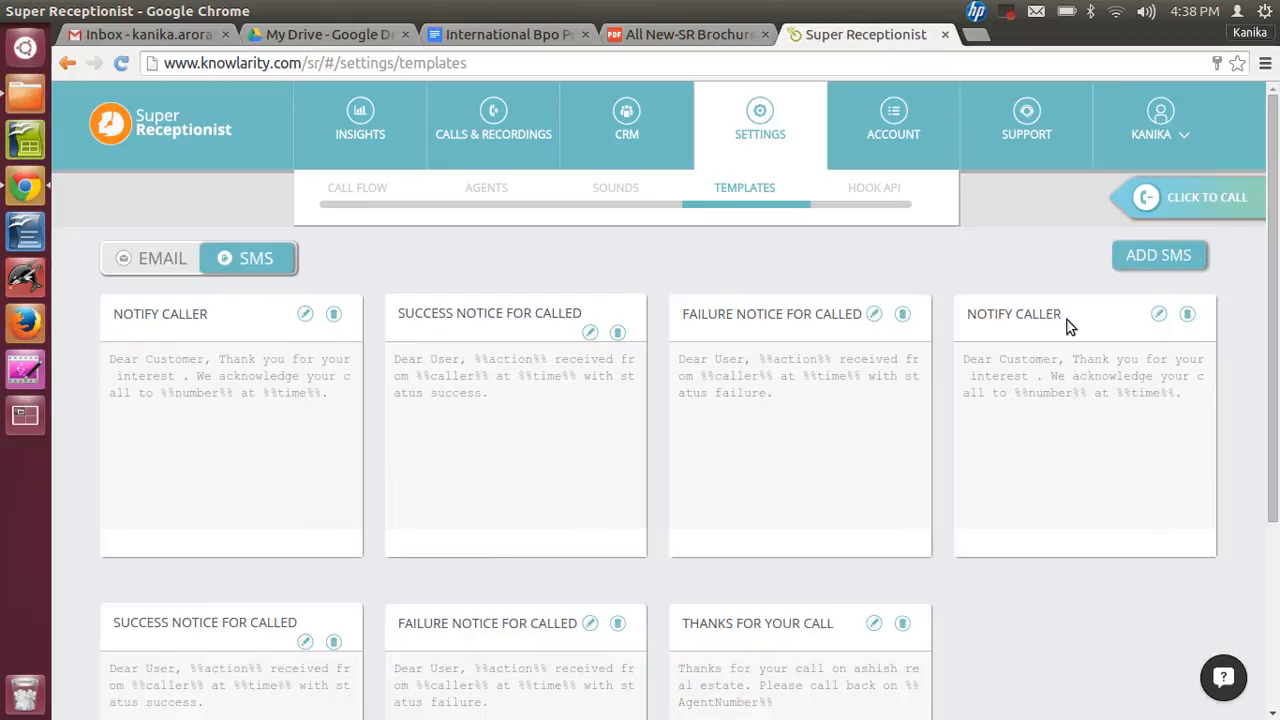
pyautogui.click(1165, 262)
pyautogui.click(695, 194)
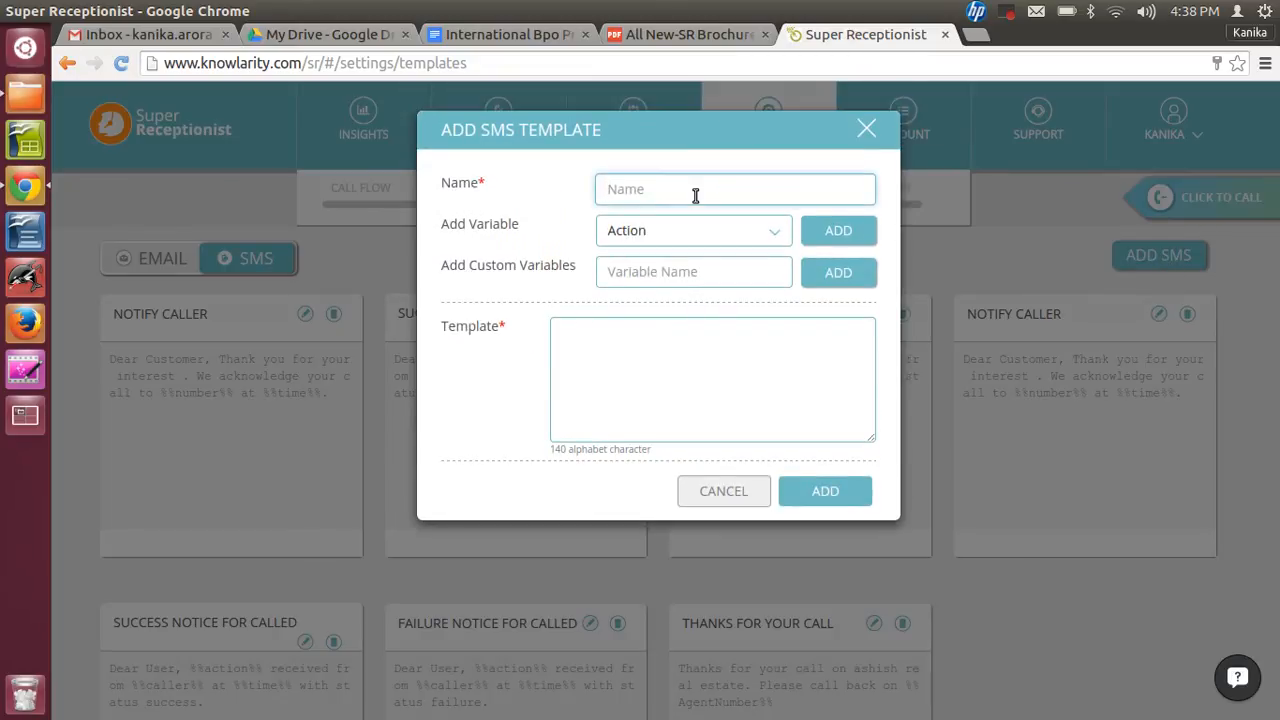
pyautogui.write('Apo')
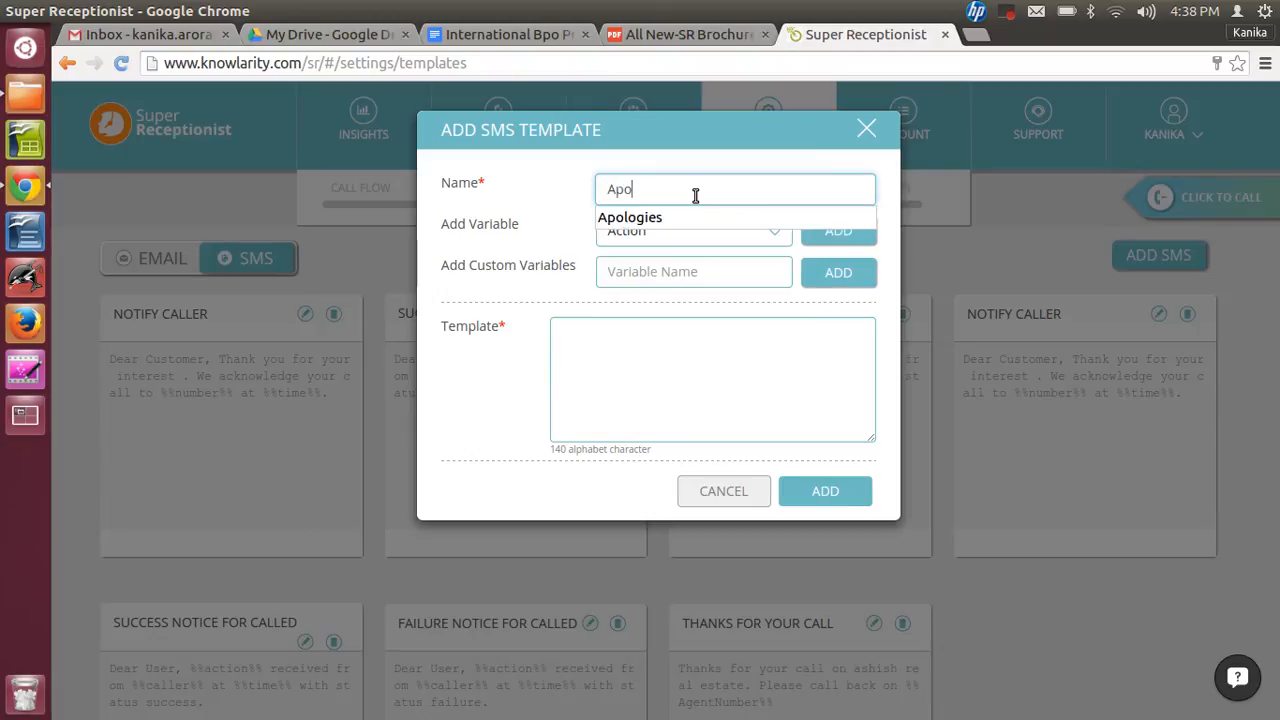
pyautogui.write('logies')
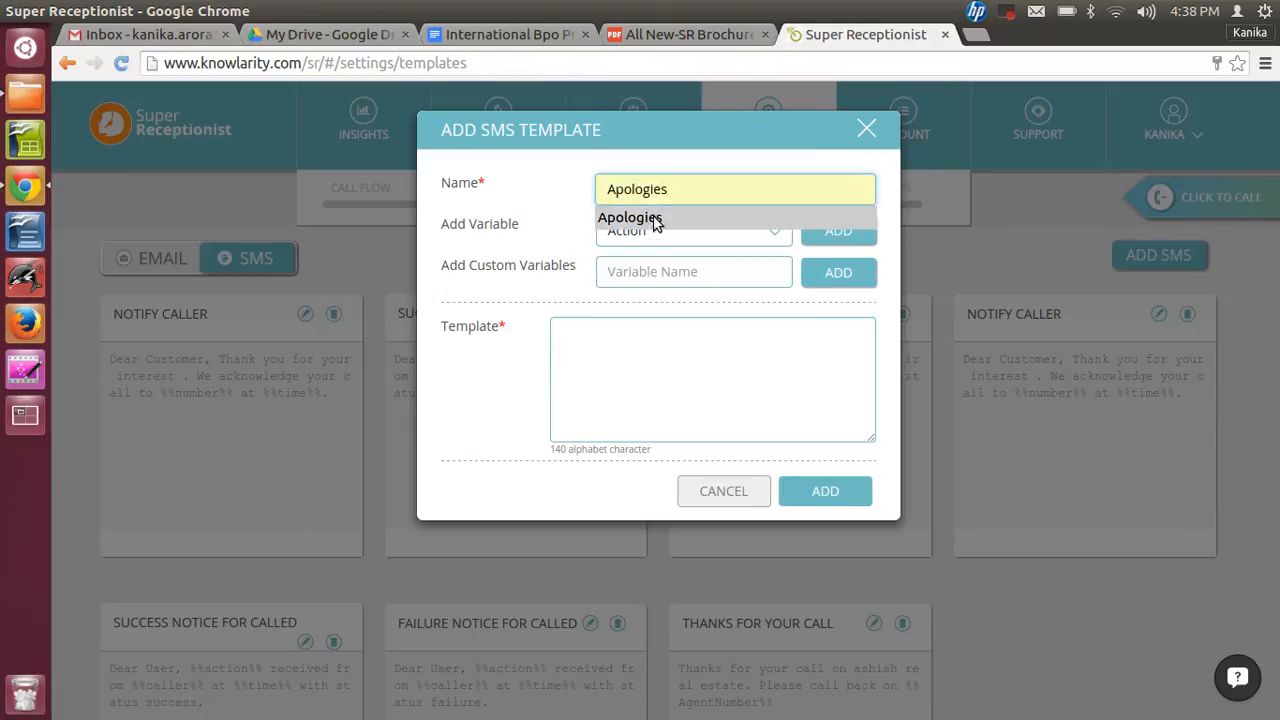
pyautogui.click(653, 219)
# - Begin the template text with 'Thanks for your call on SR'
pyautogui.click(681, 231)
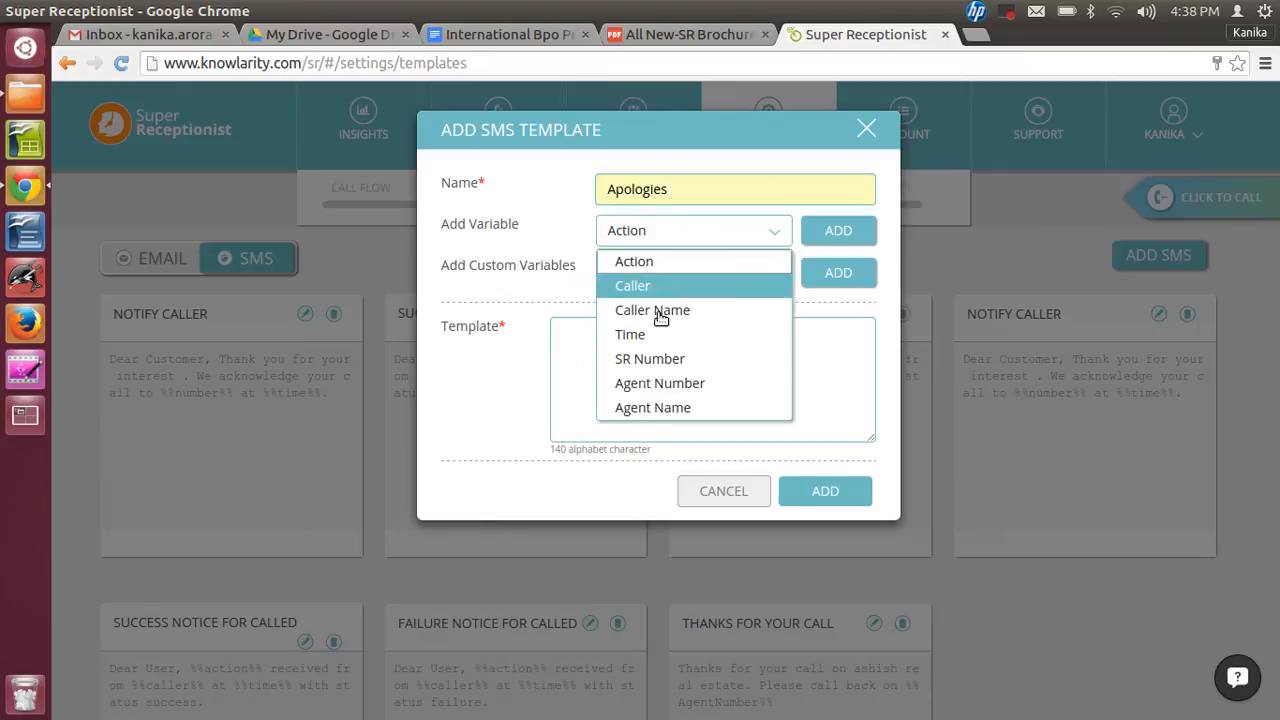
pyautogui.click(576, 371)
pyautogui.write('Sorry!')
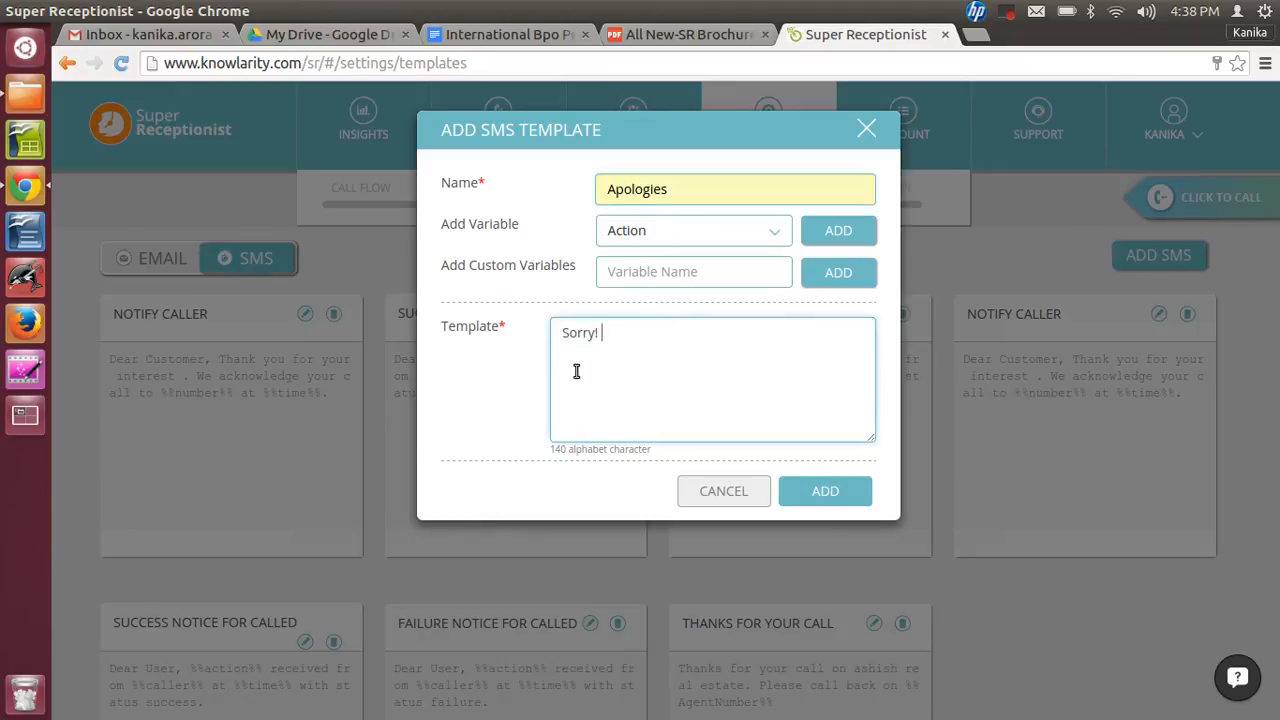
pyautogui.press('BackSpace')
pyautogui.press('BackSpace')
pyautogui.press('BackSpace')
pyautogui.press('BackSpace')
pyautogui.press('BackSpace')
pyautogui.press('BackSpace')
pyautogui.press('BackSpace')
pyautogui.write('Thanks for your call on SR')
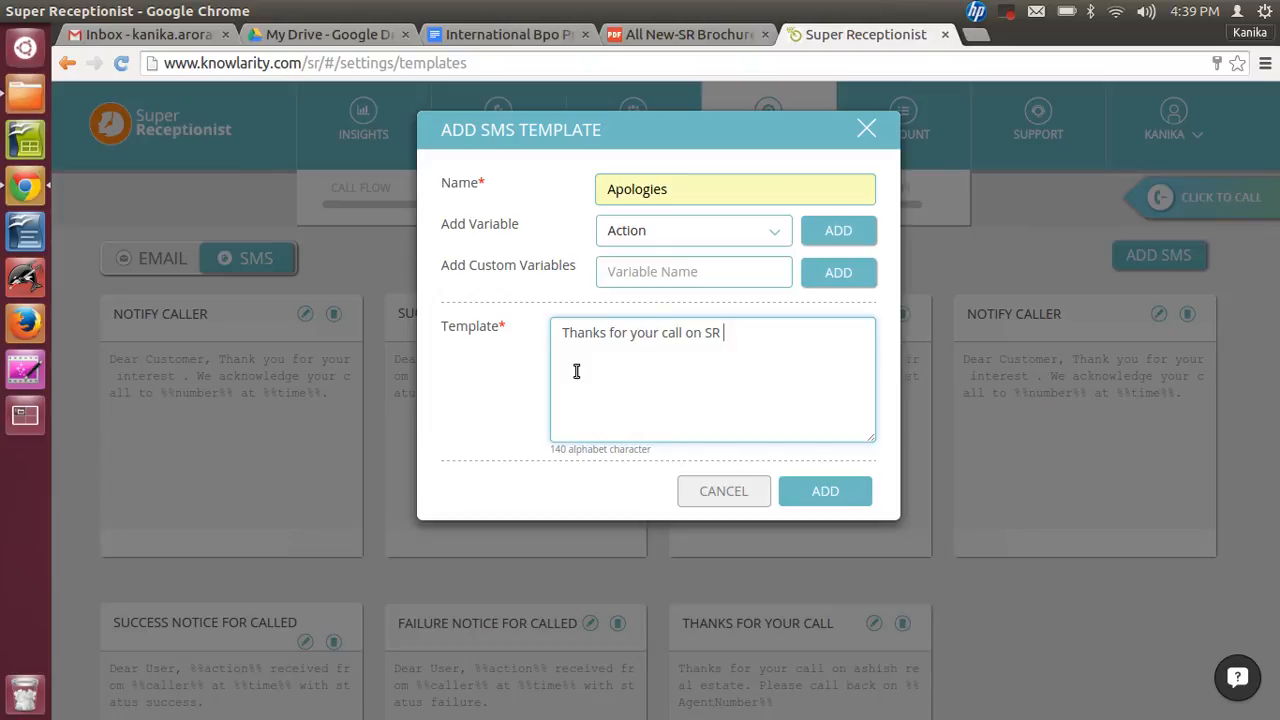
# - Insert the SR Number variable into the template in place of the typed 'SR'
pyautogui.click(767, 233)
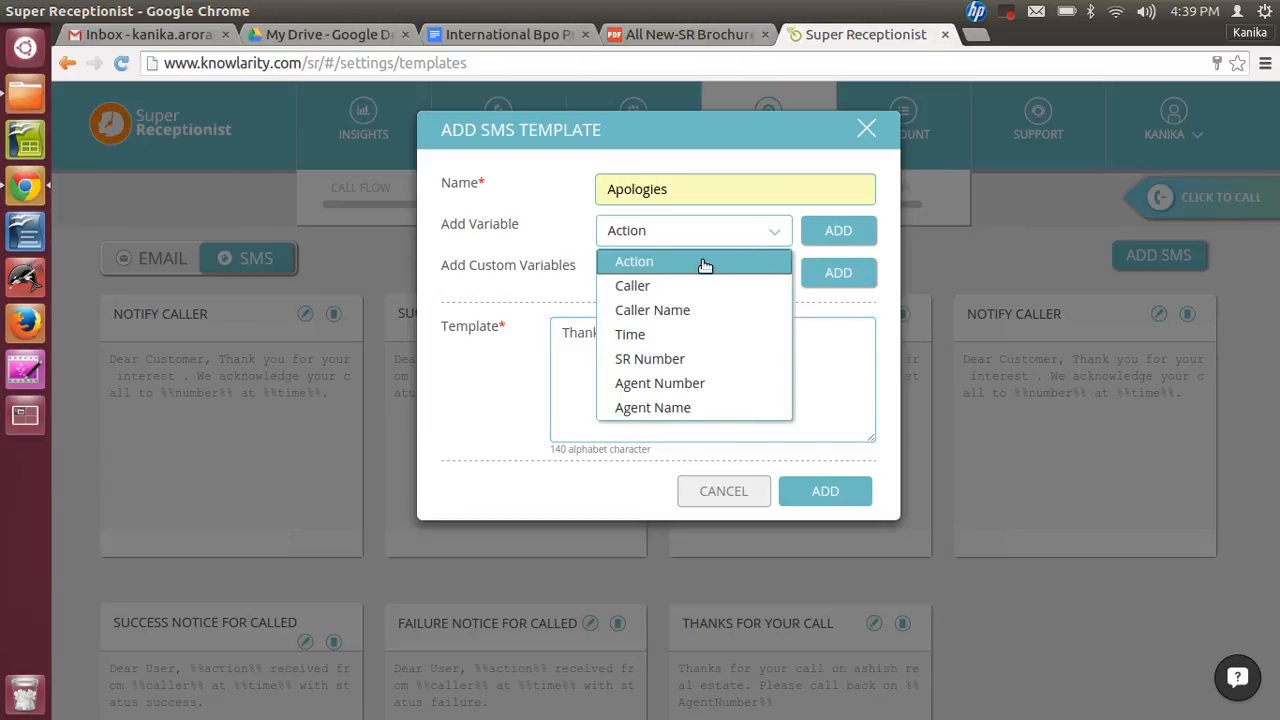
pyautogui.click(678, 356)
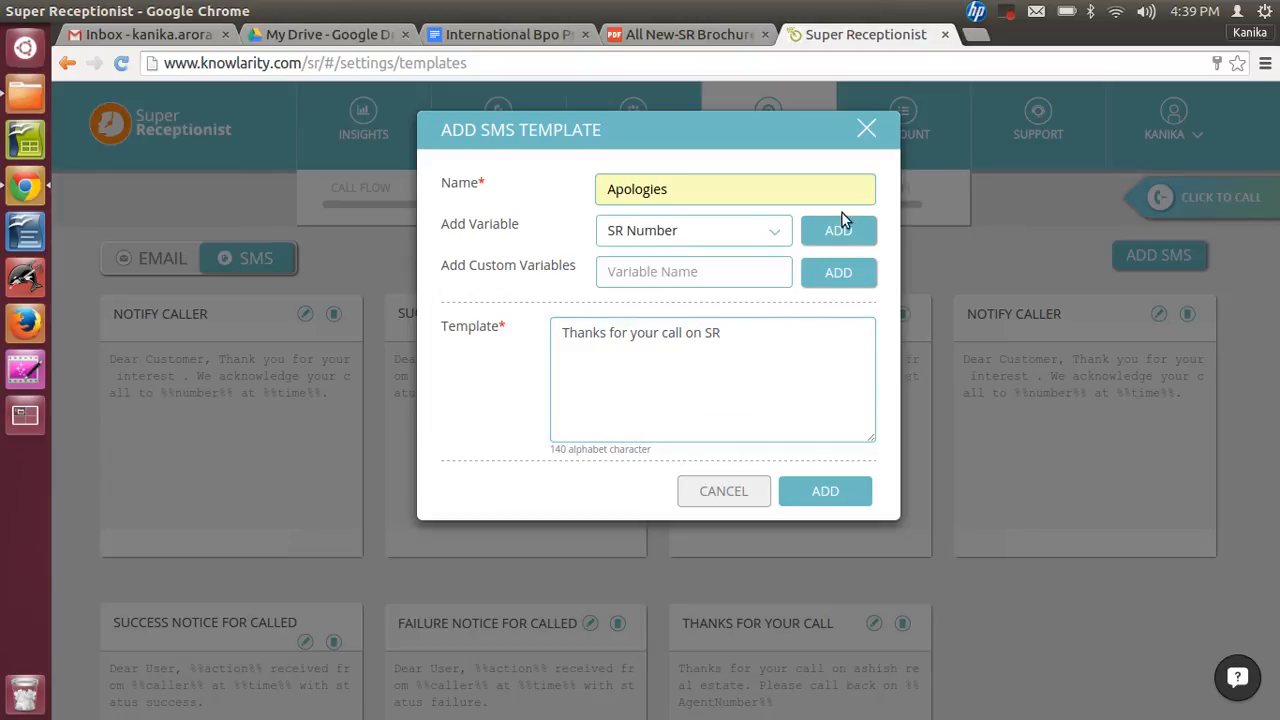
pyautogui.click(838, 233)
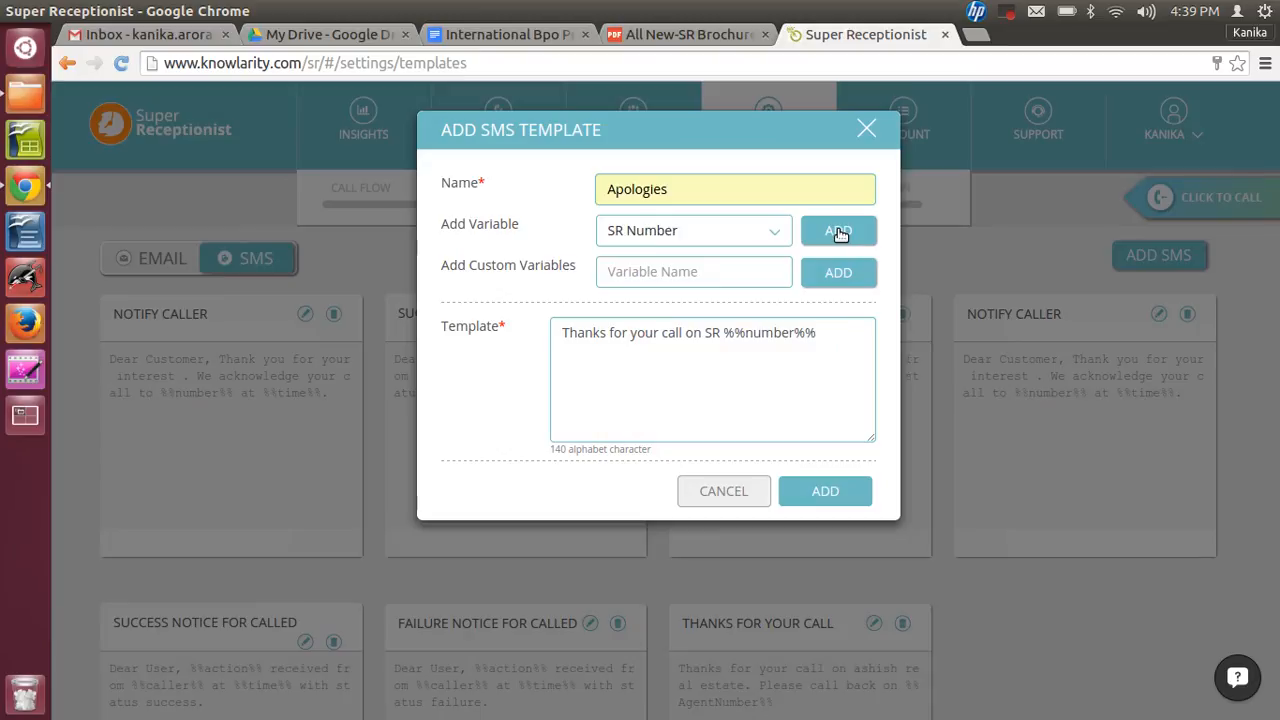
pyautogui.click(719, 333)
pyautogui.press('BackSpace')
pyautogui.press('BackSpace')
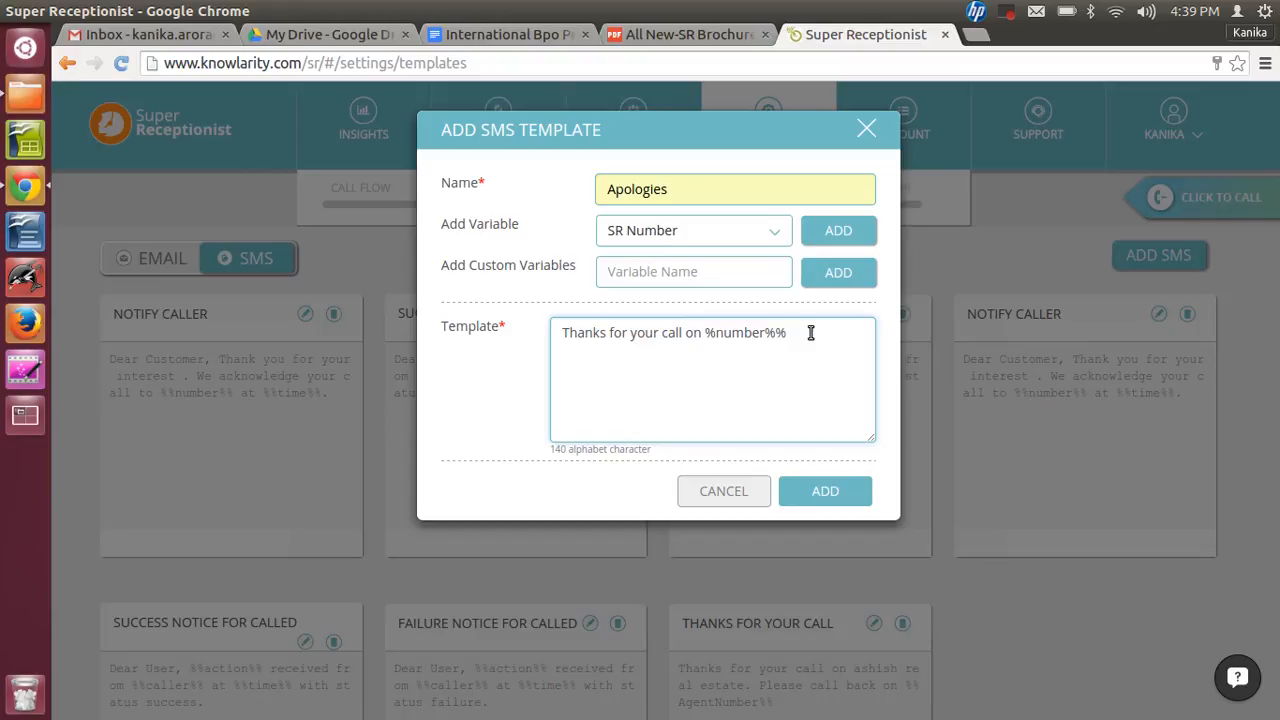
# - Continue the text with '. ALl our executives are busy, we will call you shortly. Thanks'
pyautogui.write('. ALl our executives are busy, we wi')
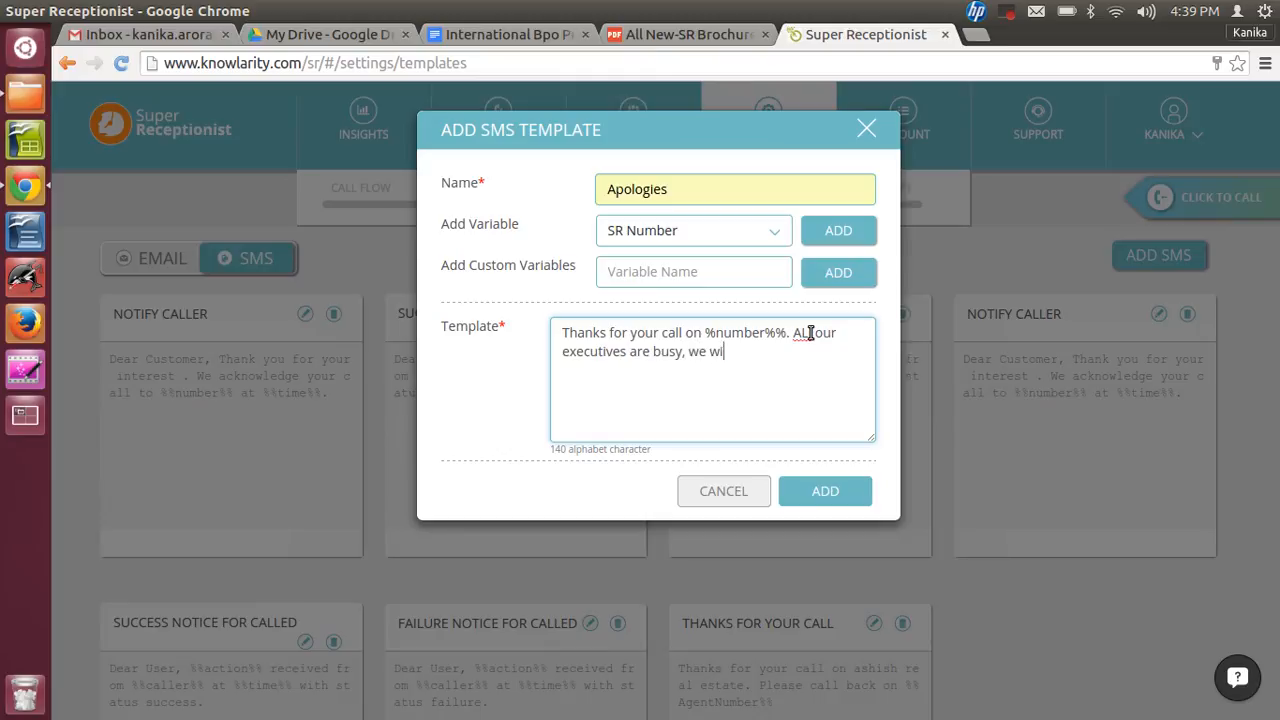
pyautogui.write('ll call you shortly. Thanks')
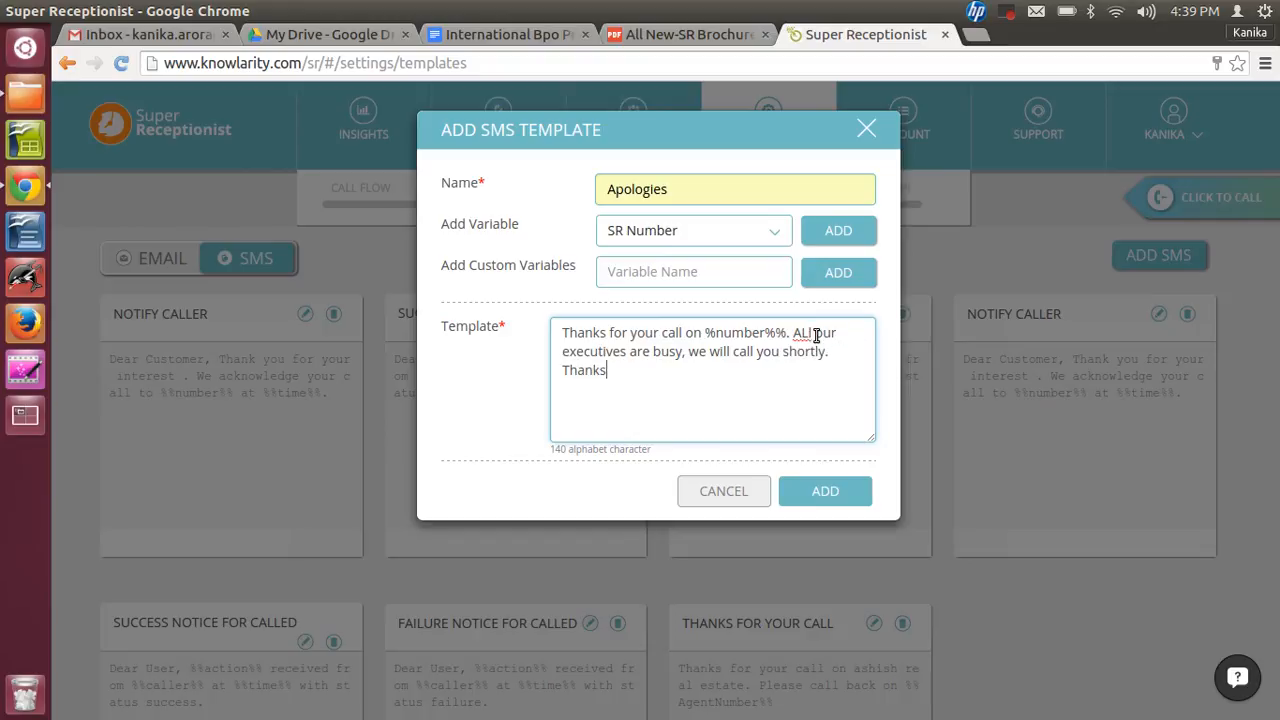
# - Select the Agent Number variable and append '. In case of any query pls call back on' to the text
pyautogui.click(773, 230)
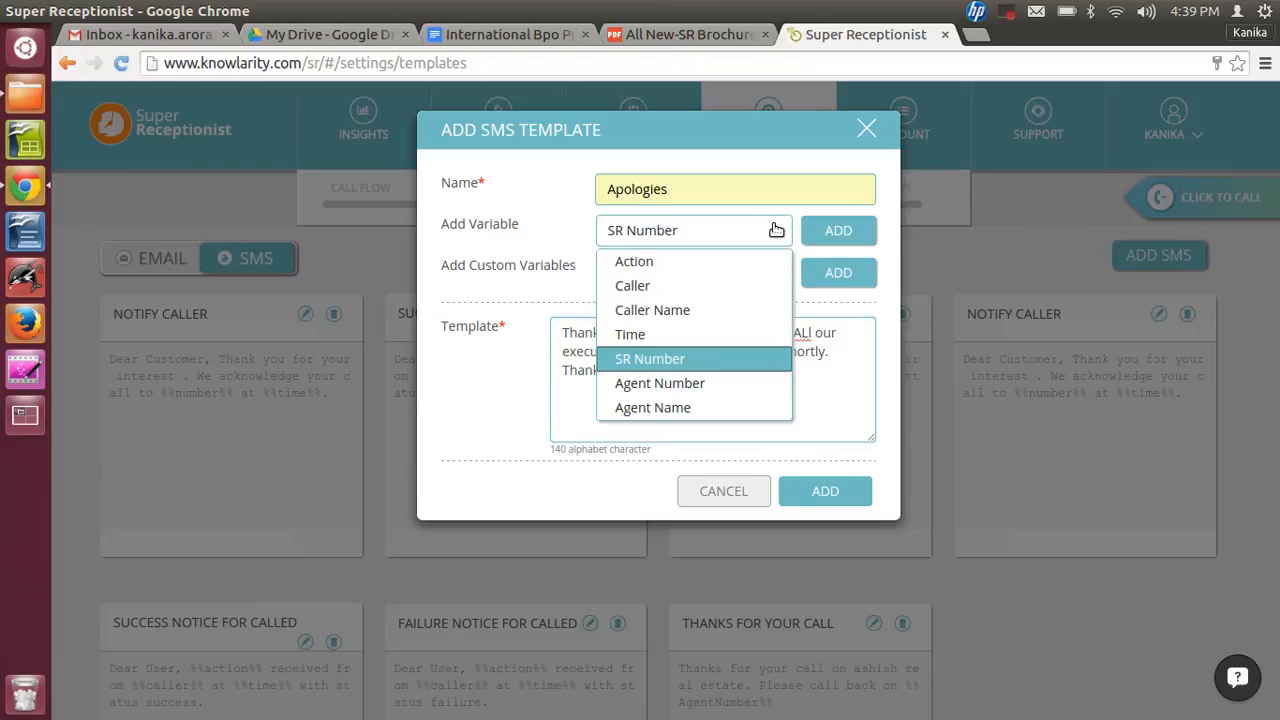
pyautogui.click(677, 386)
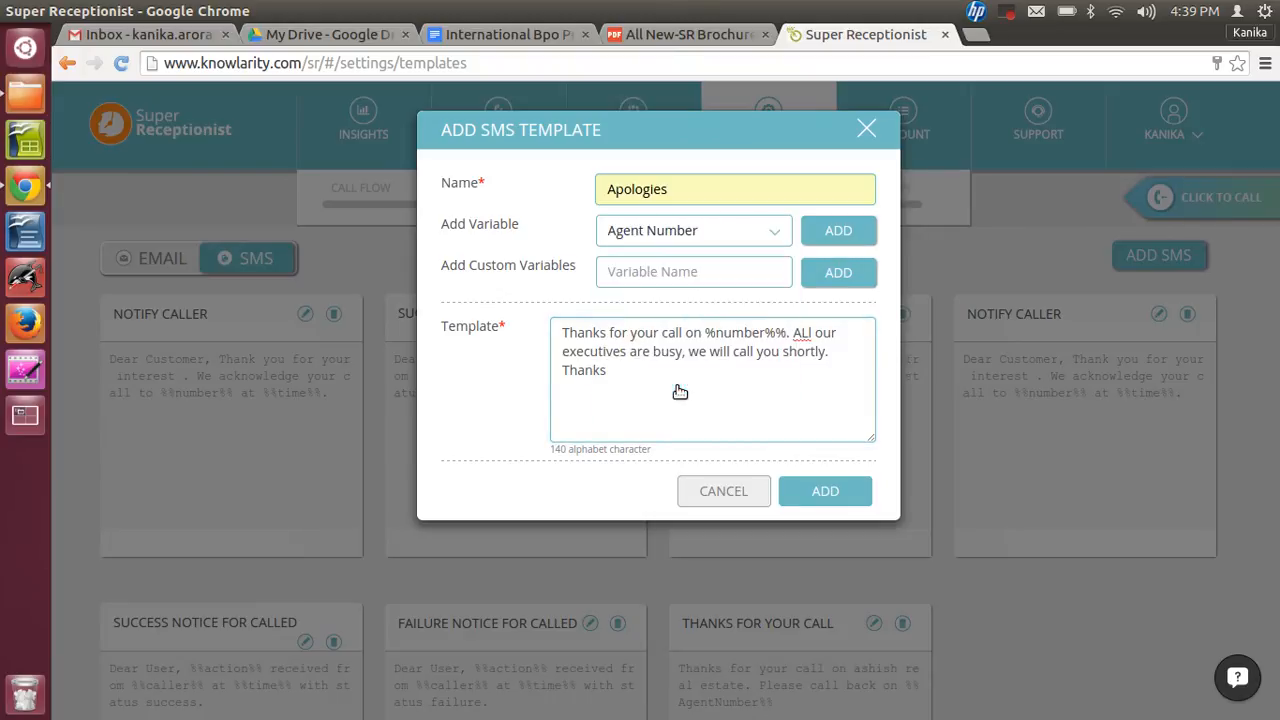
pyautogui.write('. In case of any query pls call back on')
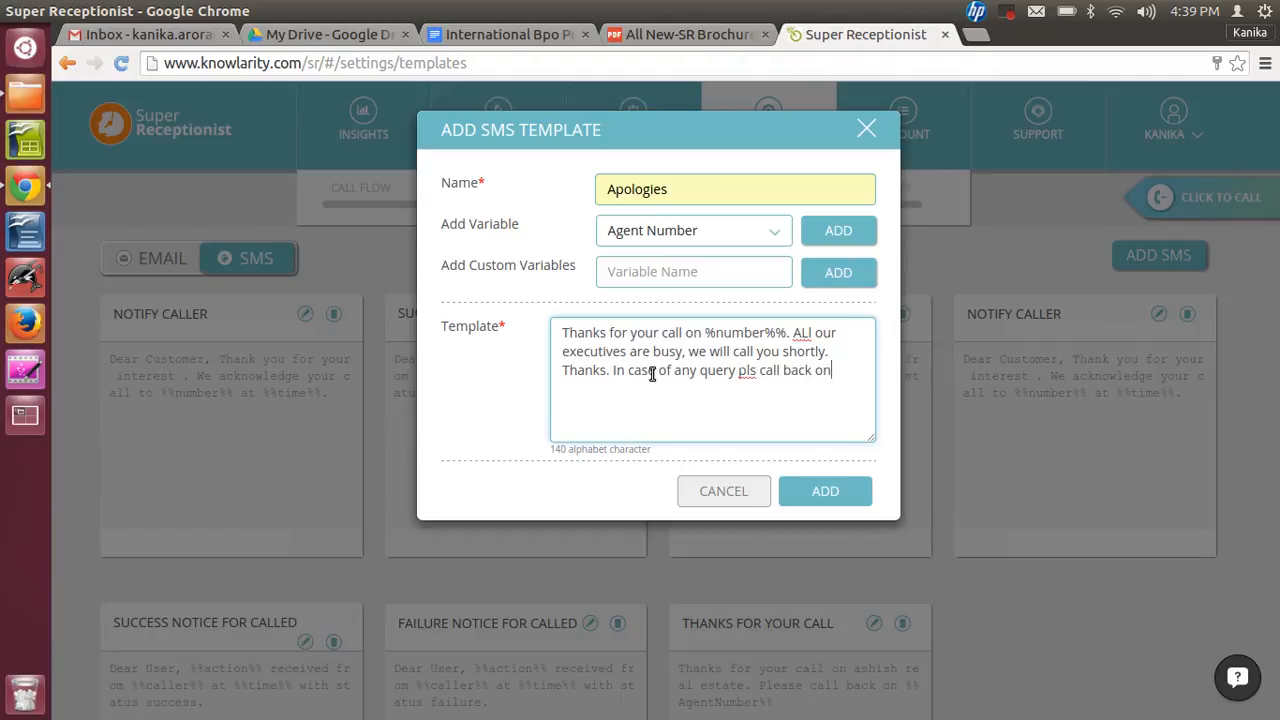
# - Insert the Agent Number variable at the end and add the Apologies SMS template
pyautogui.click(831, 230)
pyautogui.click(830, 500)
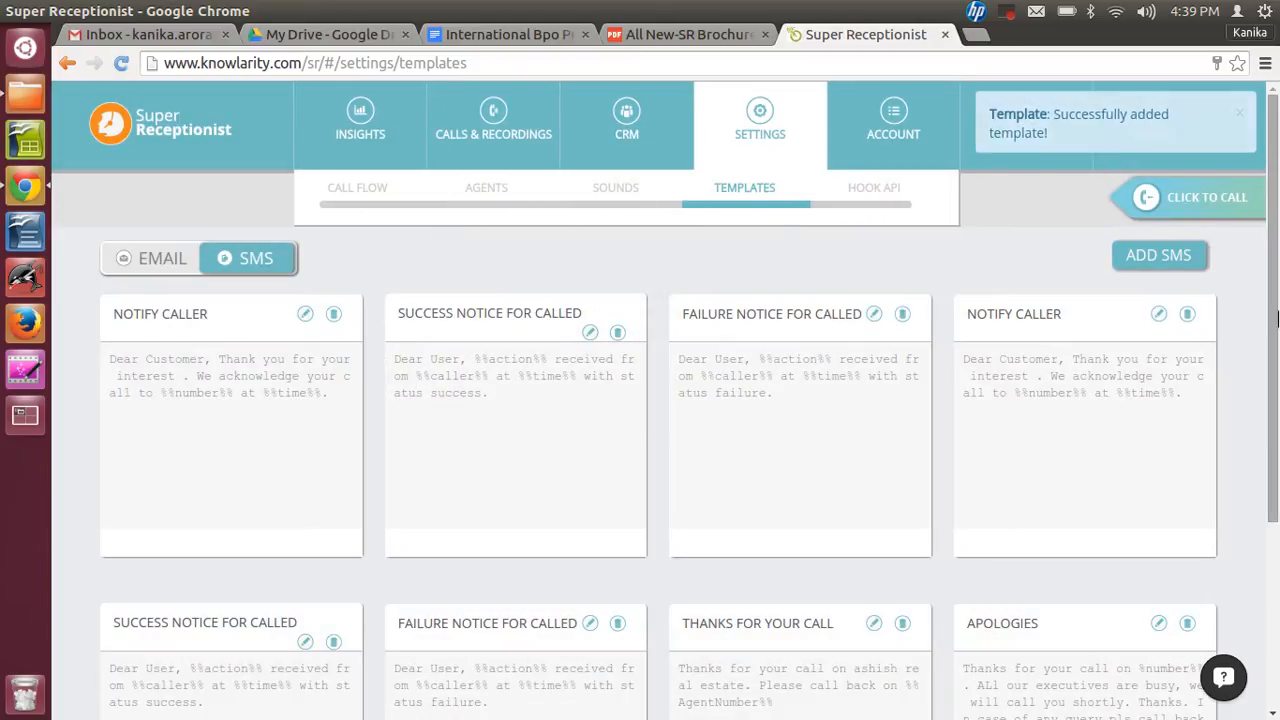
pyautogui.scroll(-2, 1091, 484)
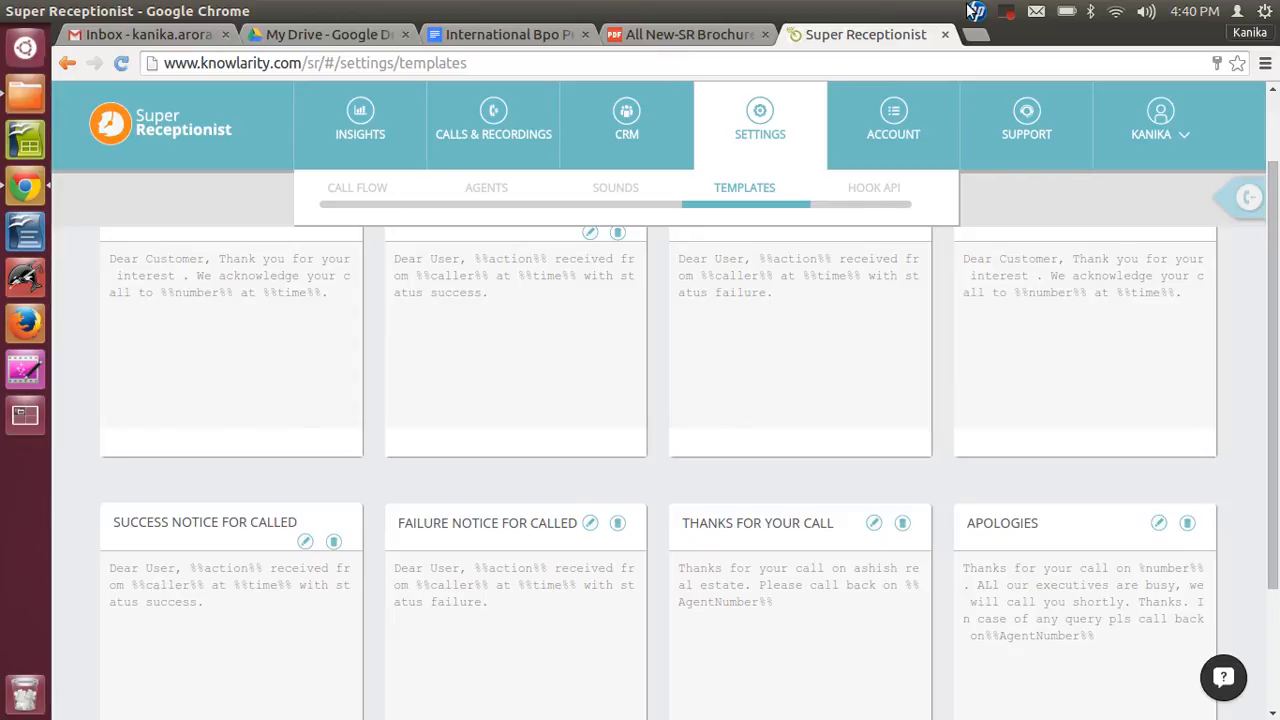
# - Open the Hook API settings and start a new GET API named Voicemails
pyautogui.click(894, 189)
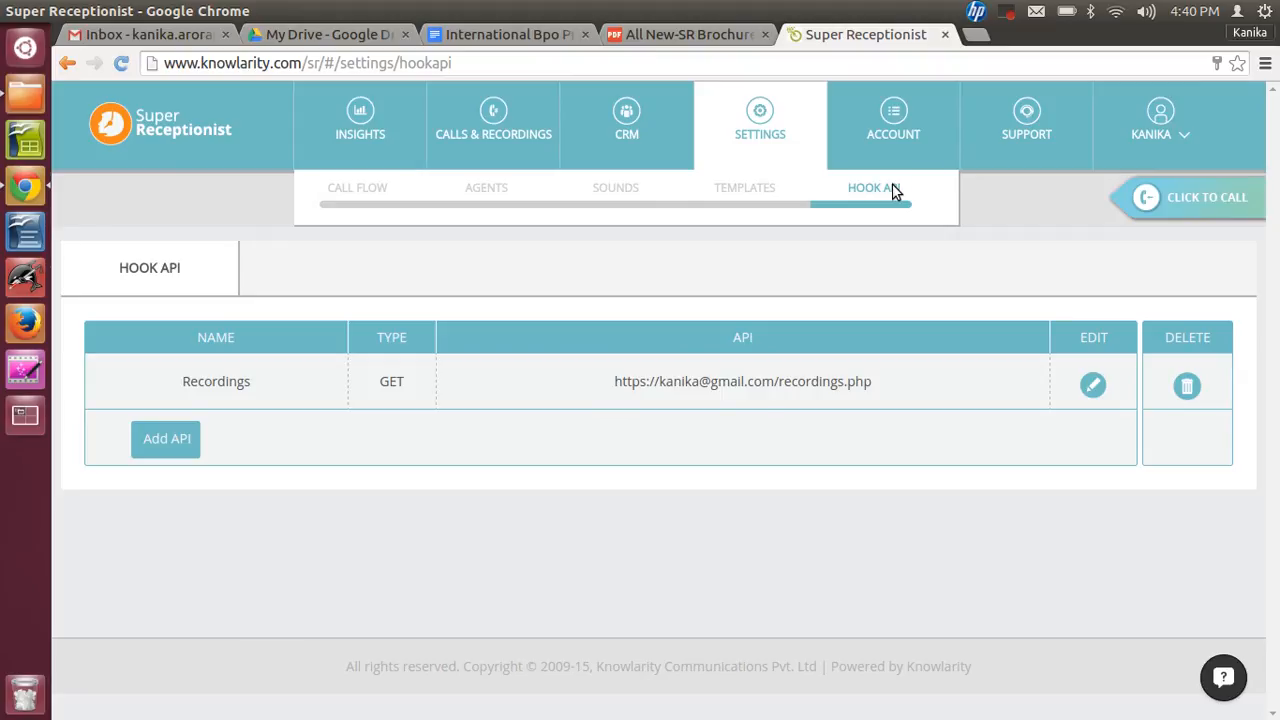
pyautogui.click(178, 440)
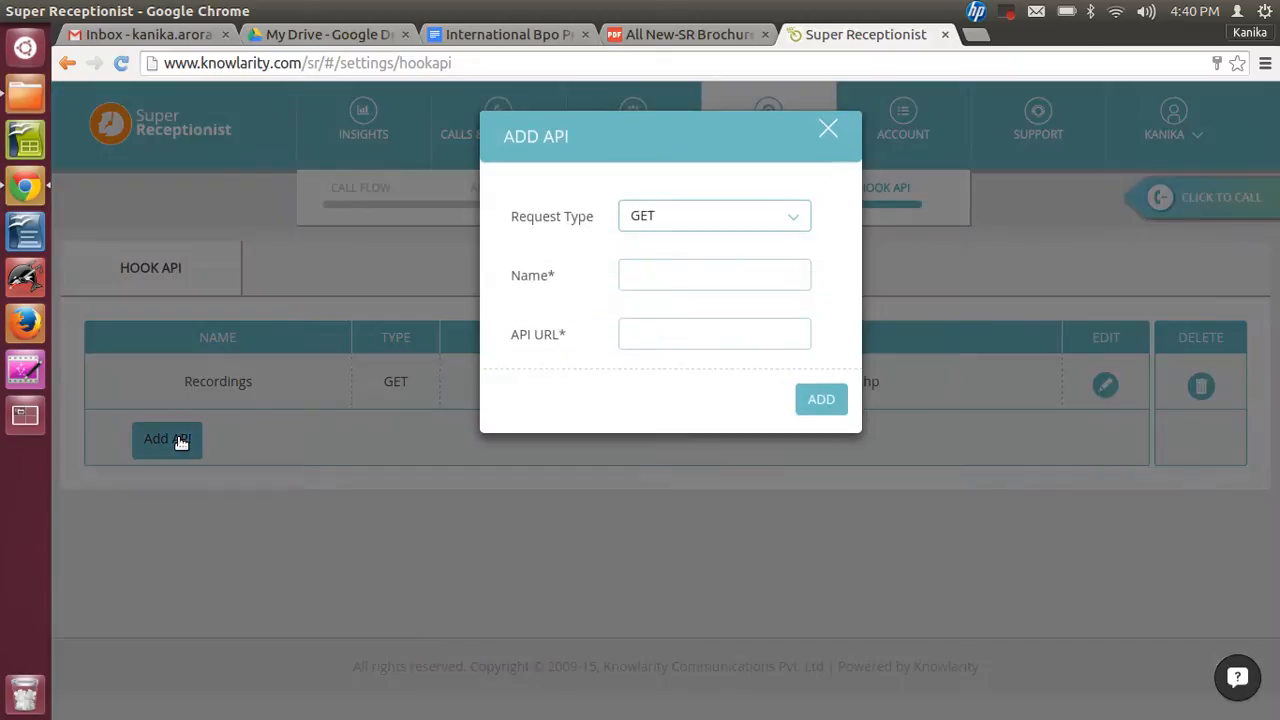
pyautogui.click(691, 218)
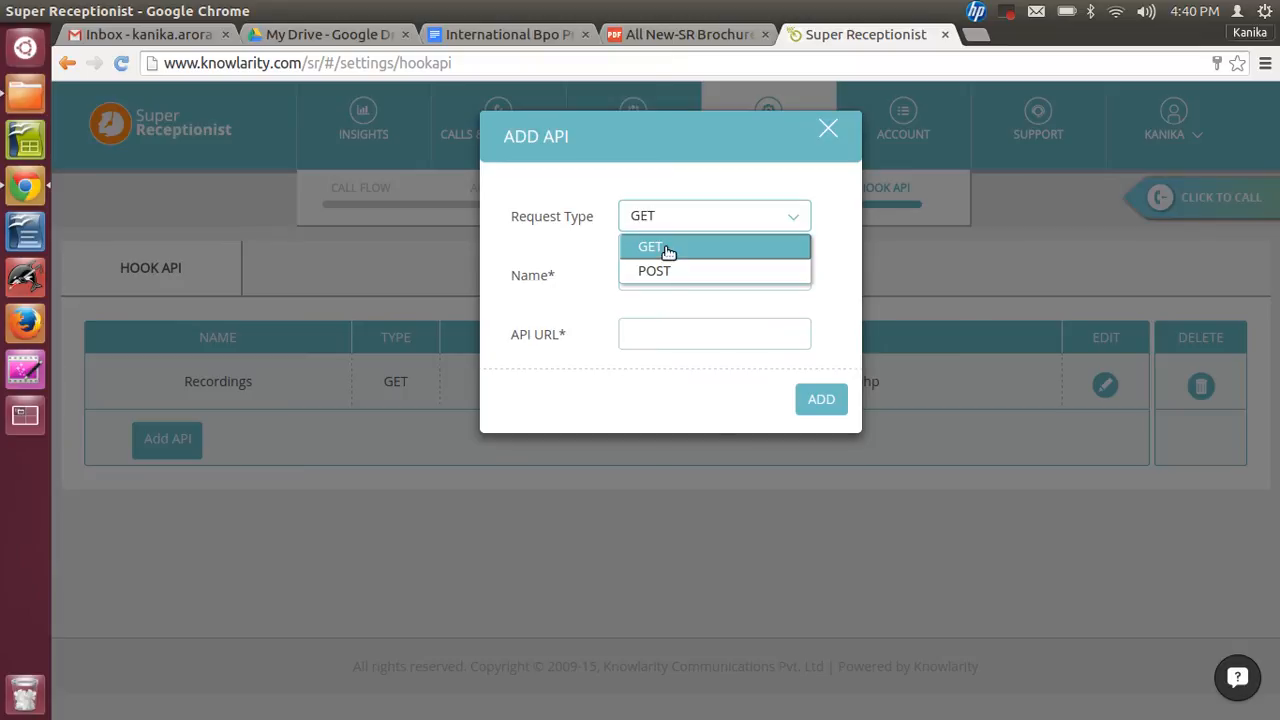
pyautogui.click(668, 250)
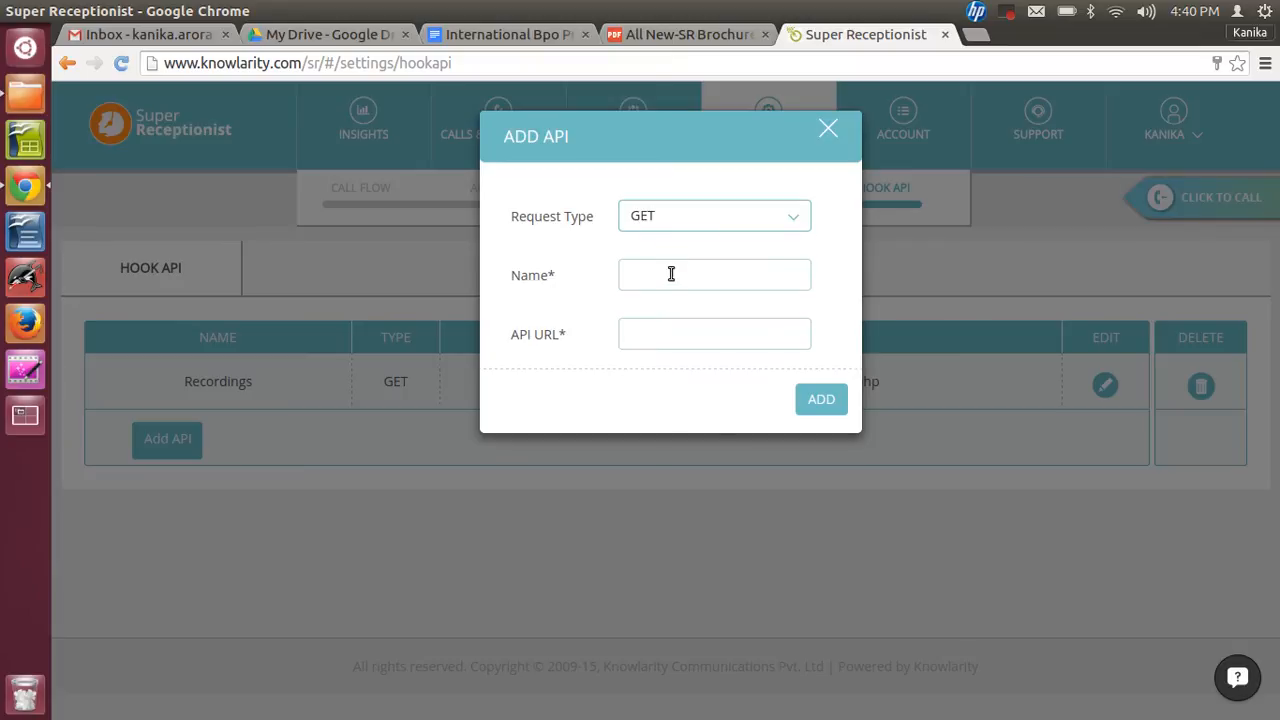
pyautogui.click(673, 278)
pyautogui.write('V')
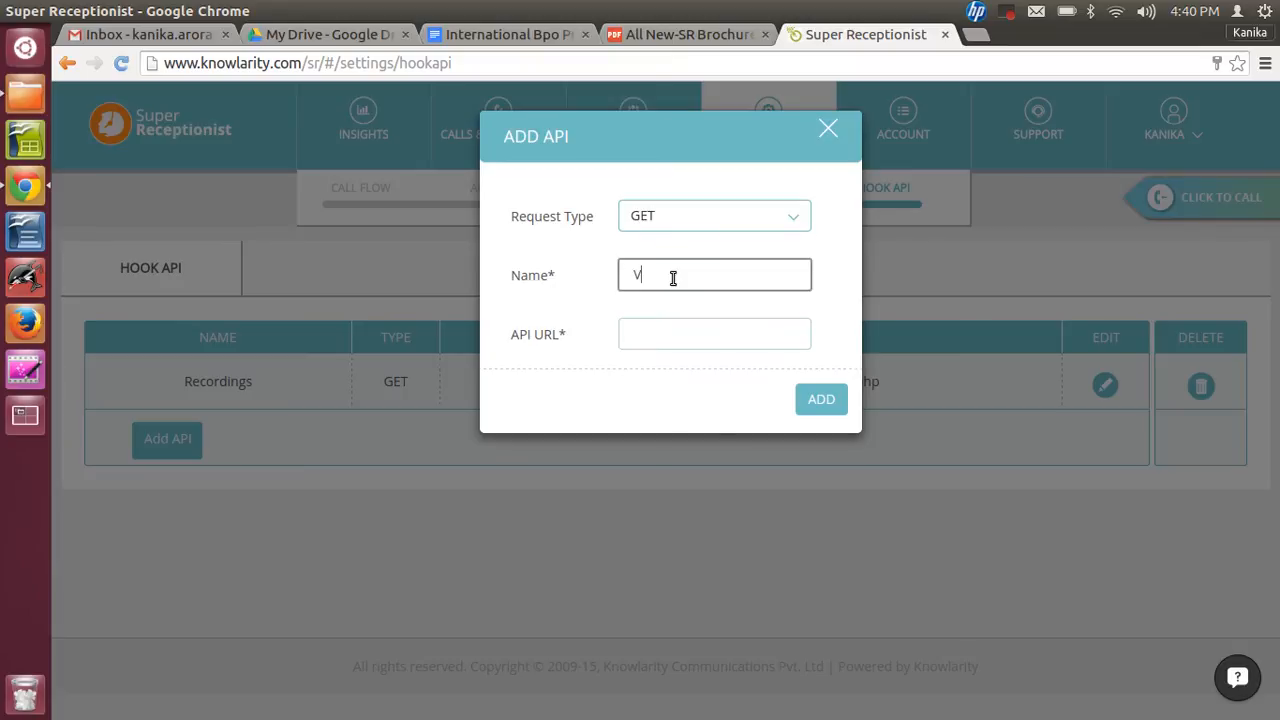
pyautogui.write('oicemails')
pyautogui.click(680, 340)
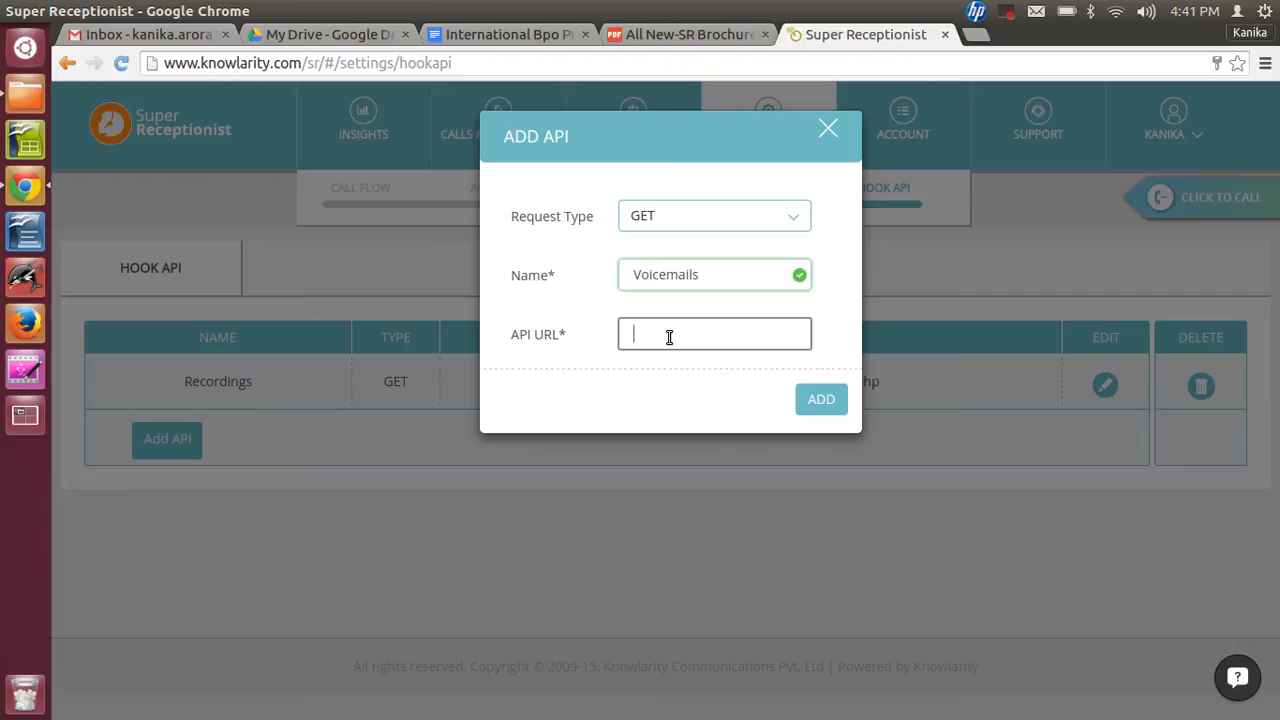
pyautogui.write('http')
pyautogui.write(':/')
pyautogui.write('/')
pyautogui.write('abc')
pyautogui.write('.com/')
pyautogui.write('voicemqil')
pyautogui.press('BackSpace')
pyautogui.press('BackSpace')
pyautogui.press('BackSpace')
pyautogui.write('ail.php')
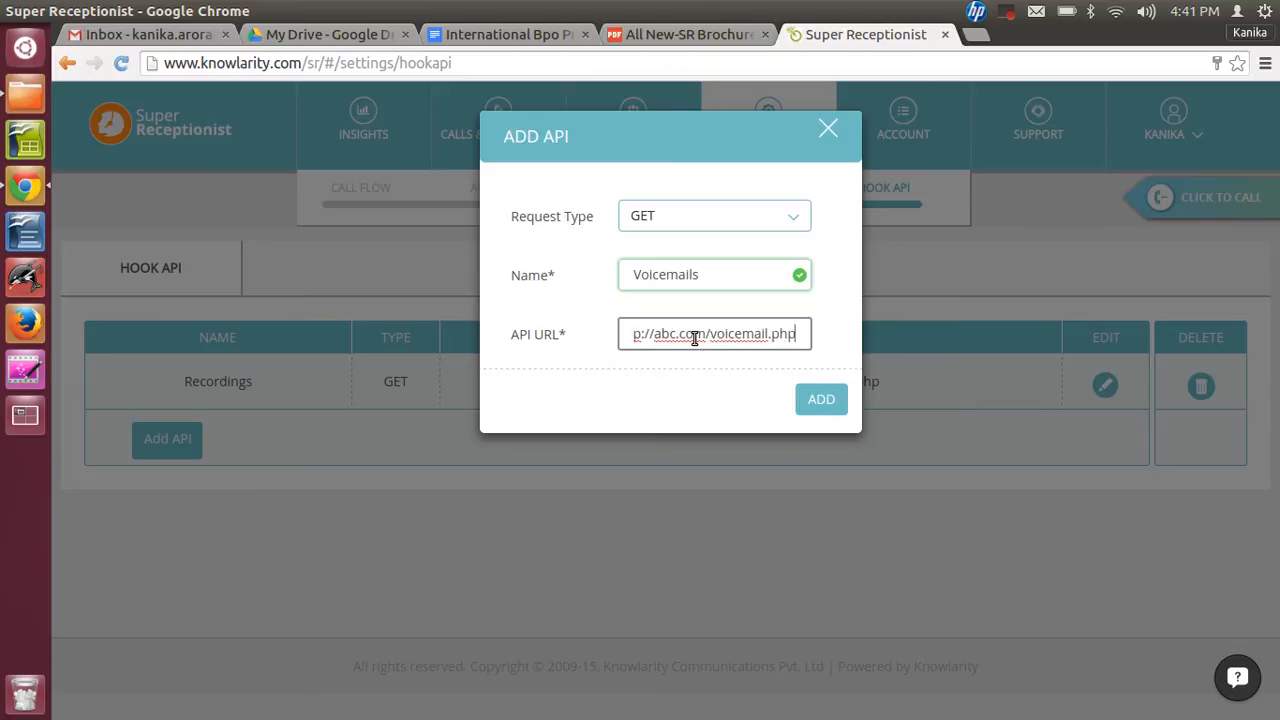
pyautogui.click(822, 398)
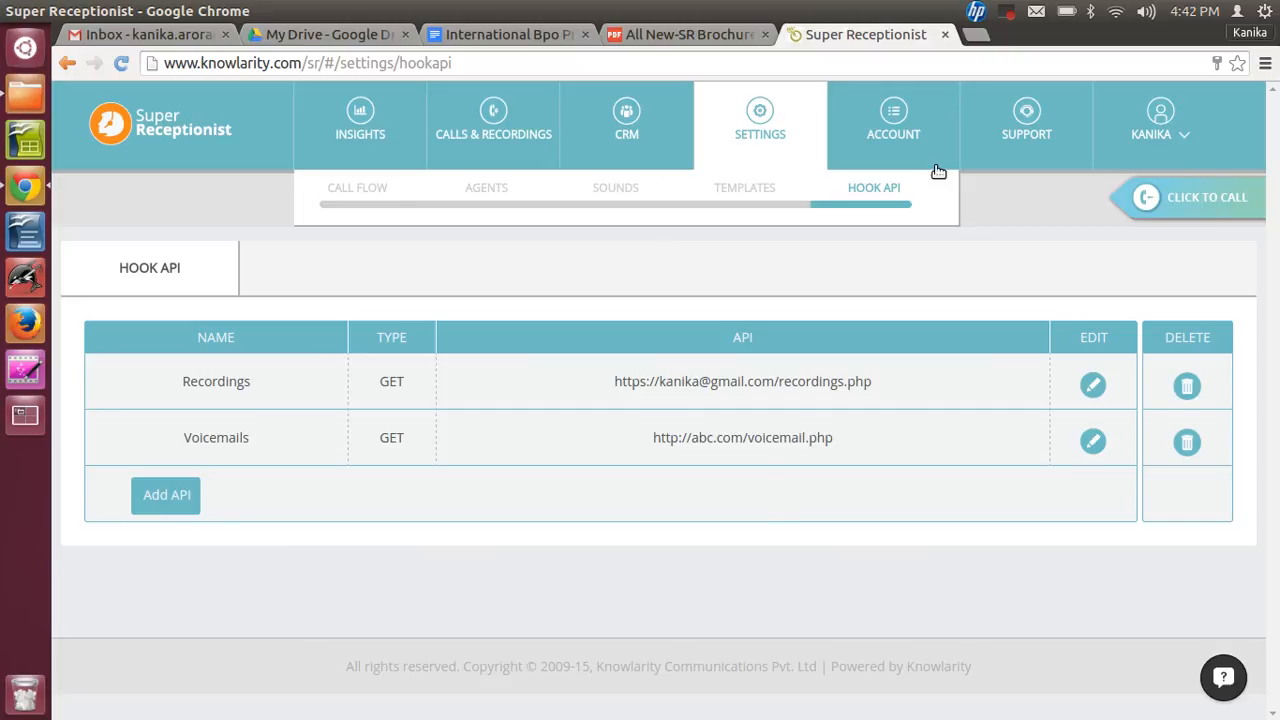
pyautogui.click(1009, 13)
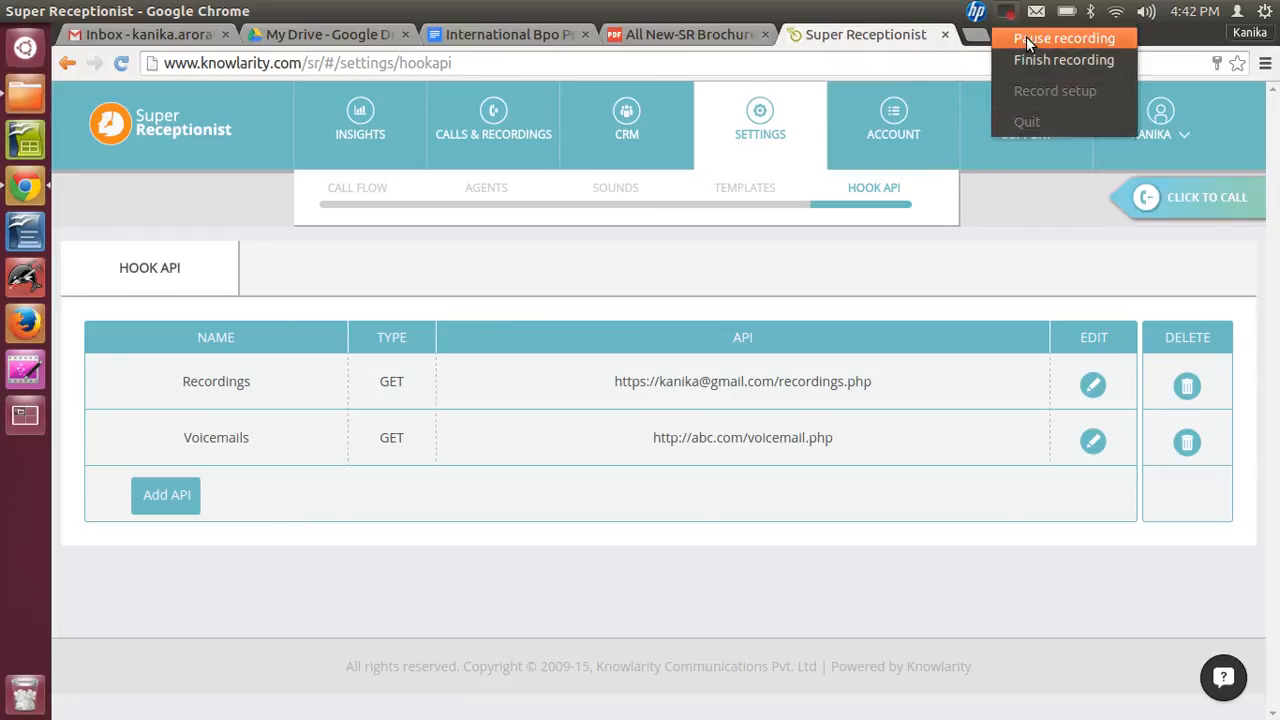
pyautogui.click(1024, 39)
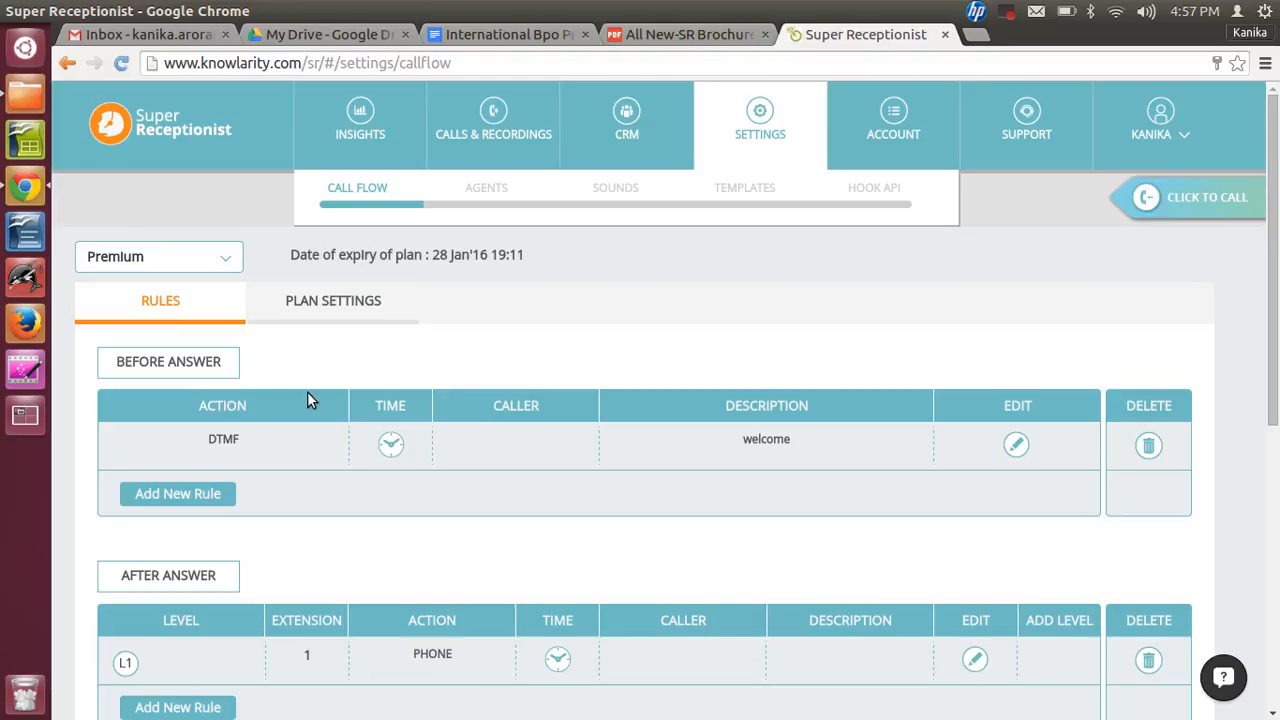
# - Edit the before-answer welcome rule and change its action to Blacklist
pyautogui.moveTo(1274, 305); pyautogui.dragTo(1276, 385)
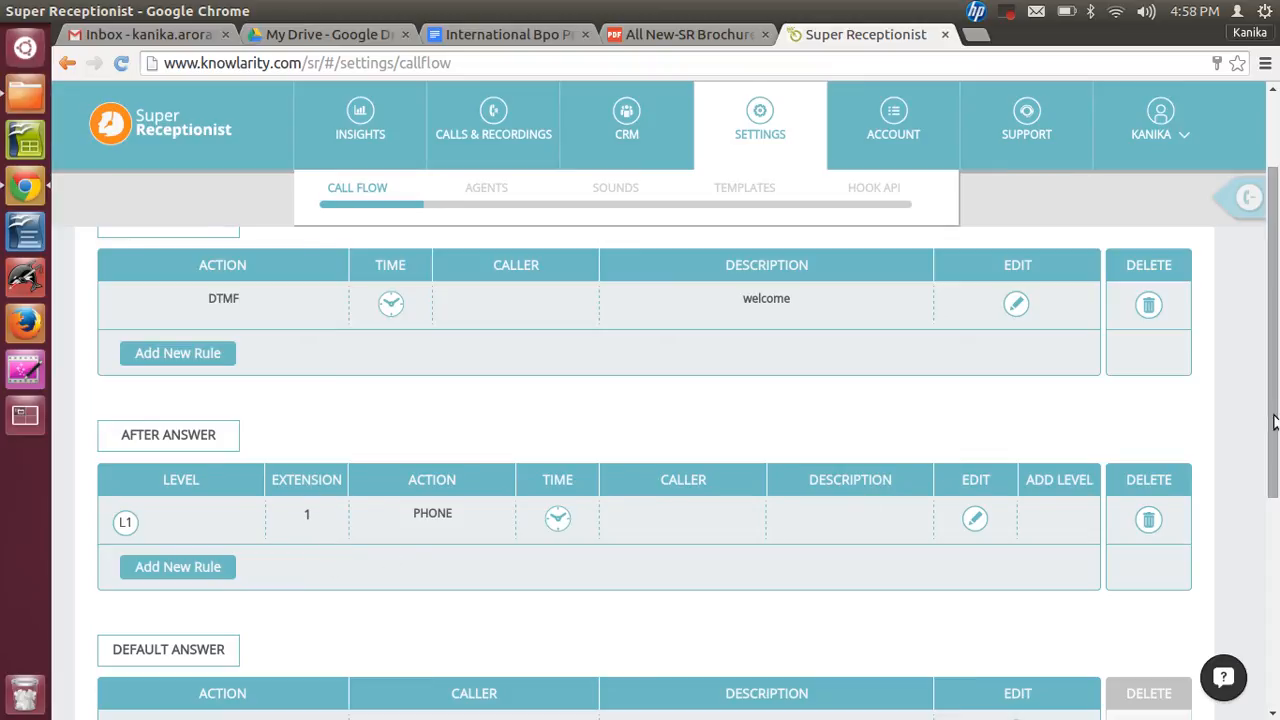
pyautogui.moveTo(1273, 421); pyautogui.dragTo(1271, 504)
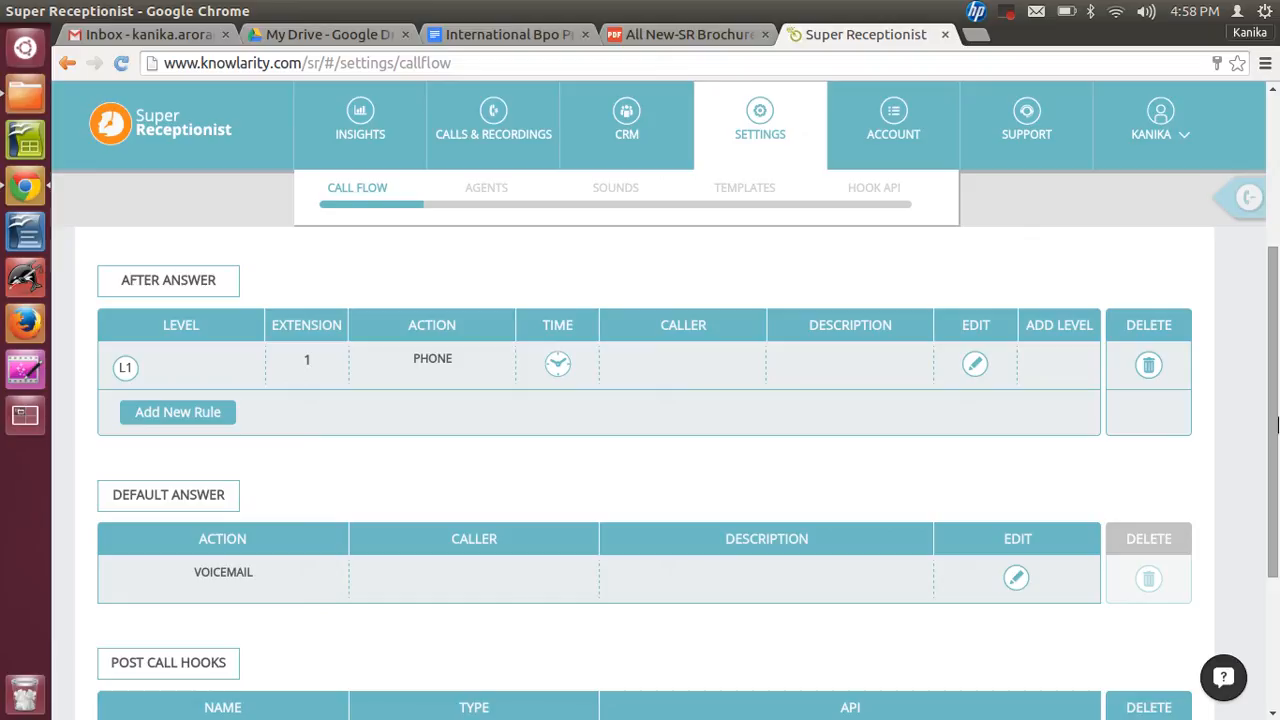
pyautogui.moveTo(1277, 428); pyautogui.dragTo(1277, 502)
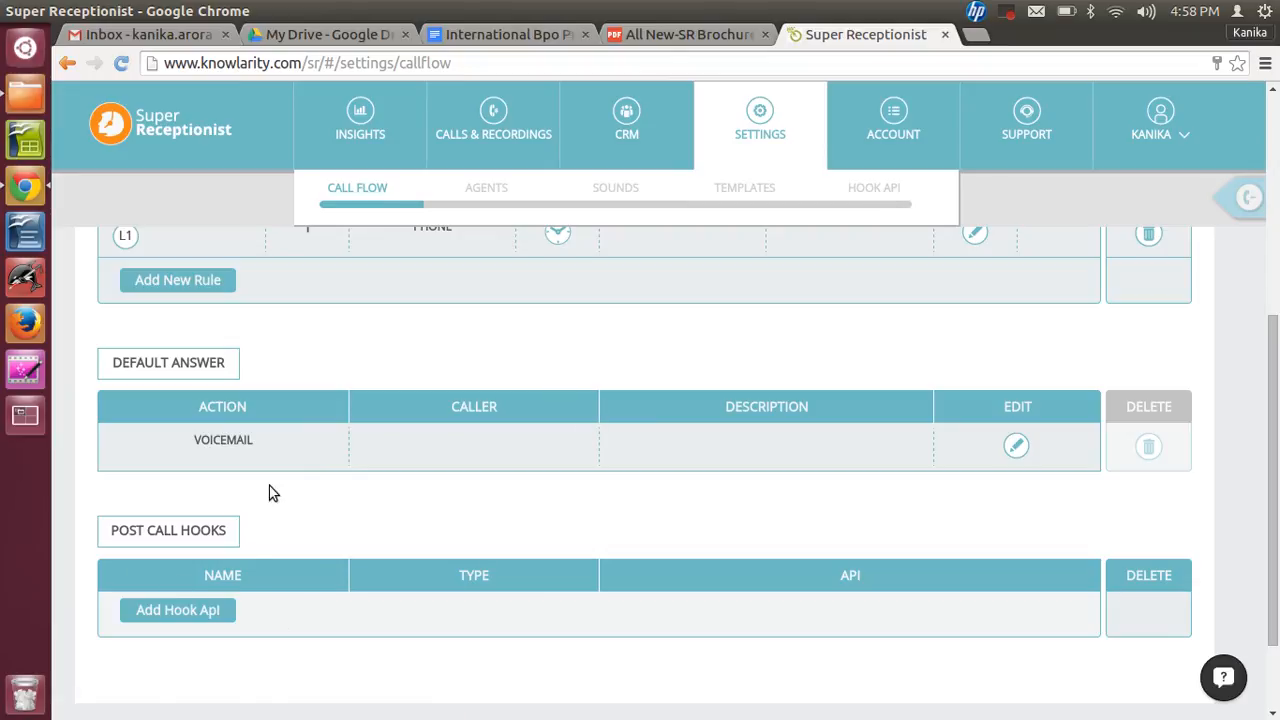
pyautogui.moveTo(1273, 454); pyautogui.dragTo(1275, 230)
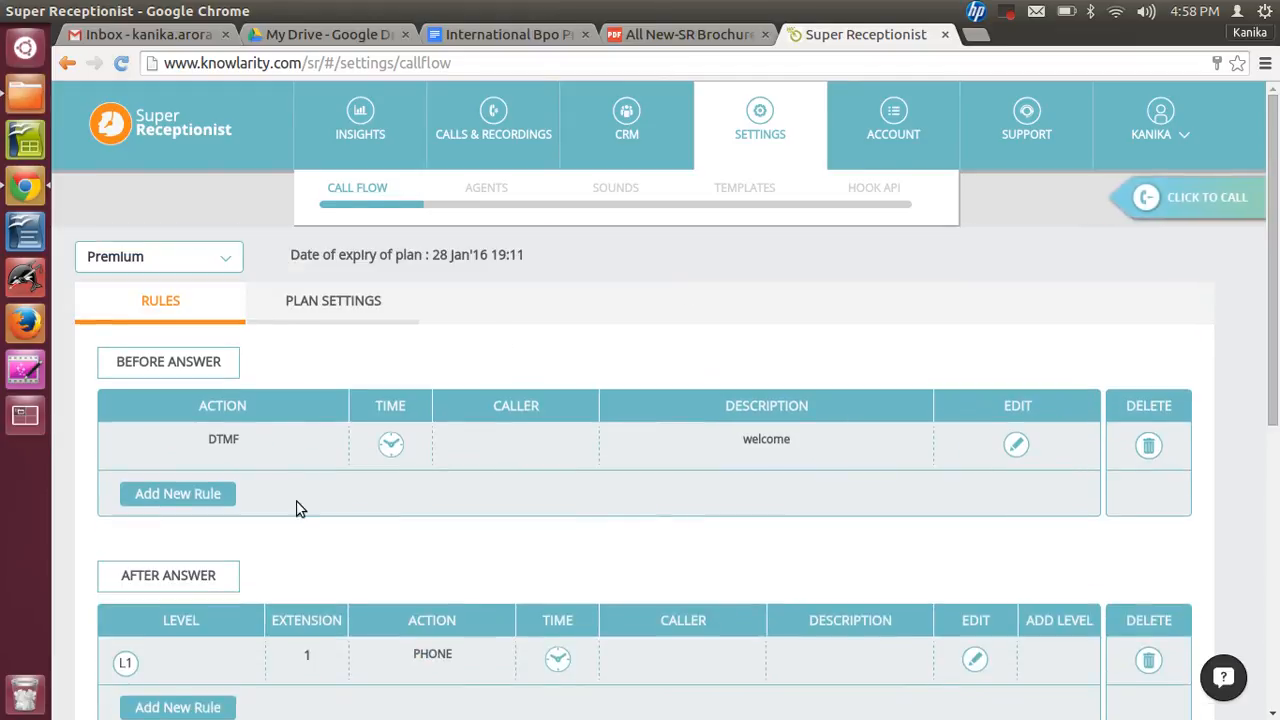
pyautogui.click(1018, 445)
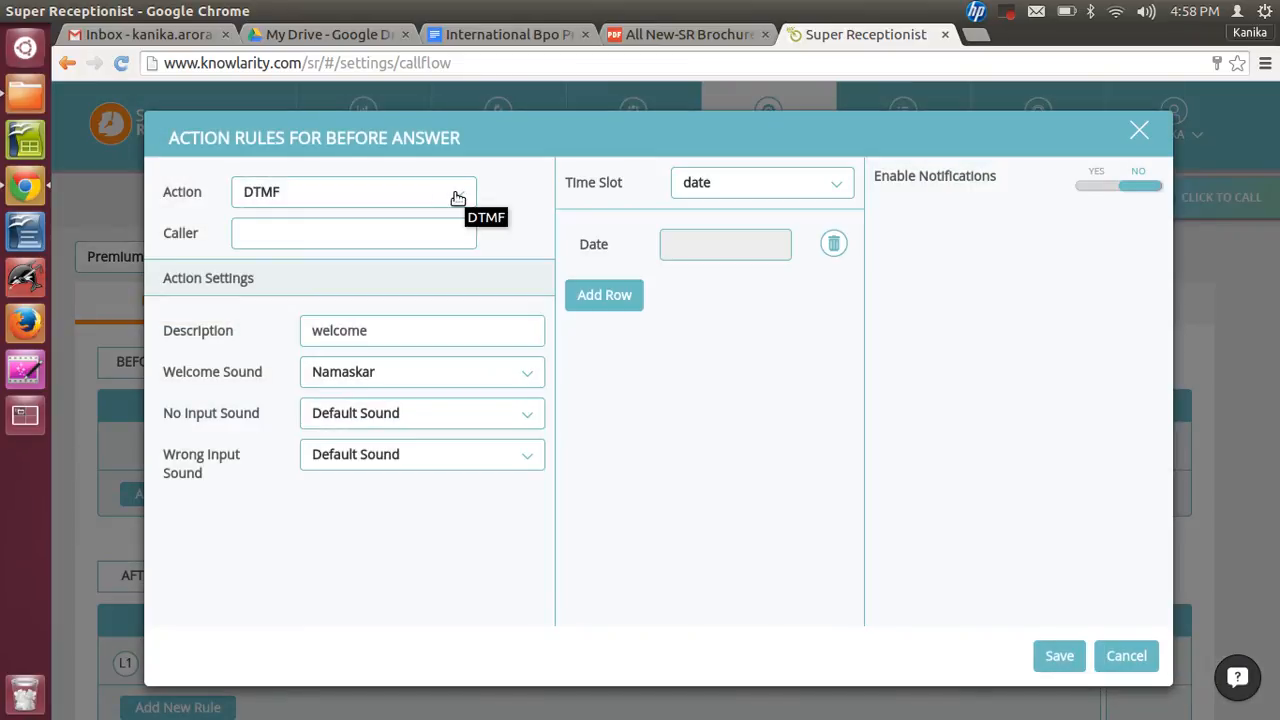
pyautogui.click(457, 198)
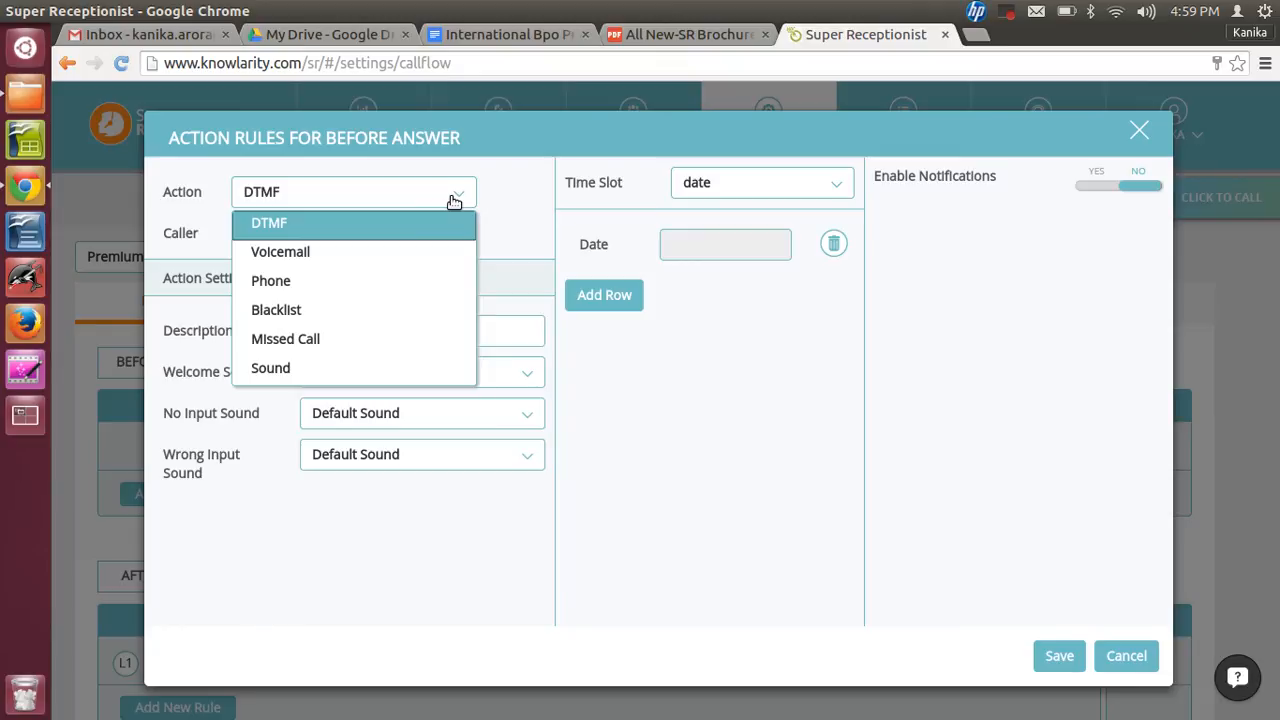
pyautogui.click(360, 288)
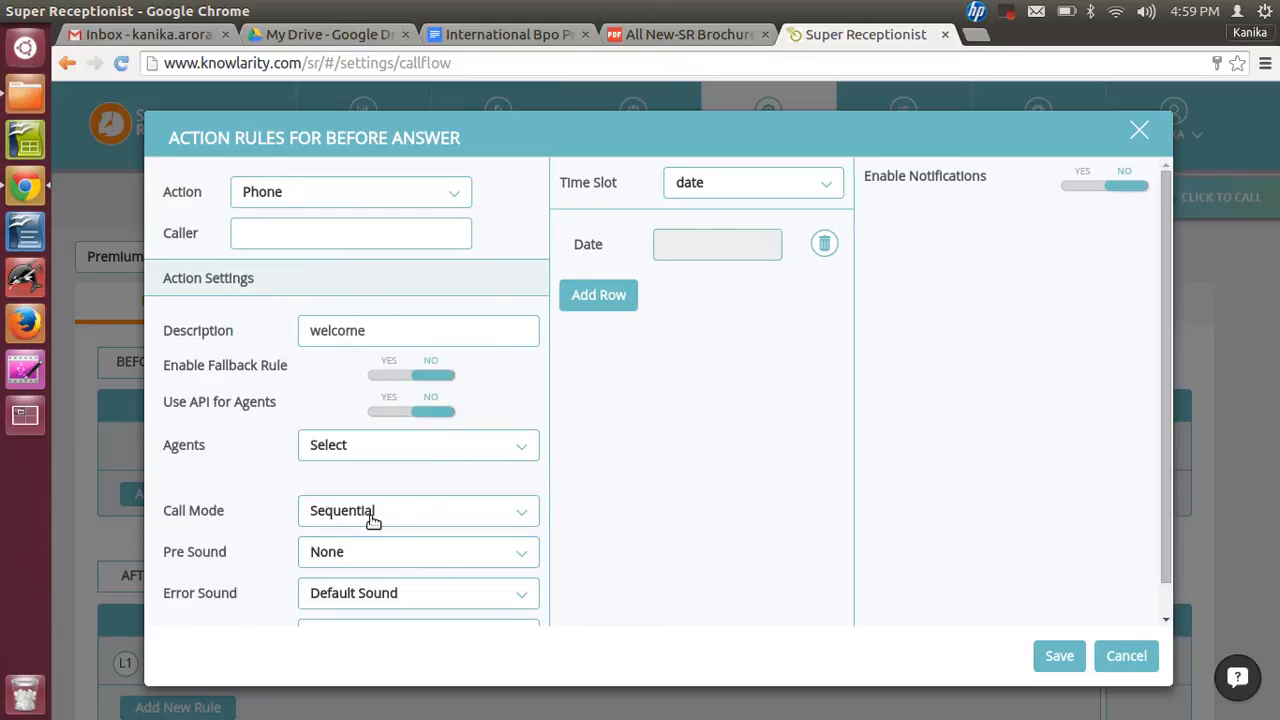
pyautogui.click(372, 517)
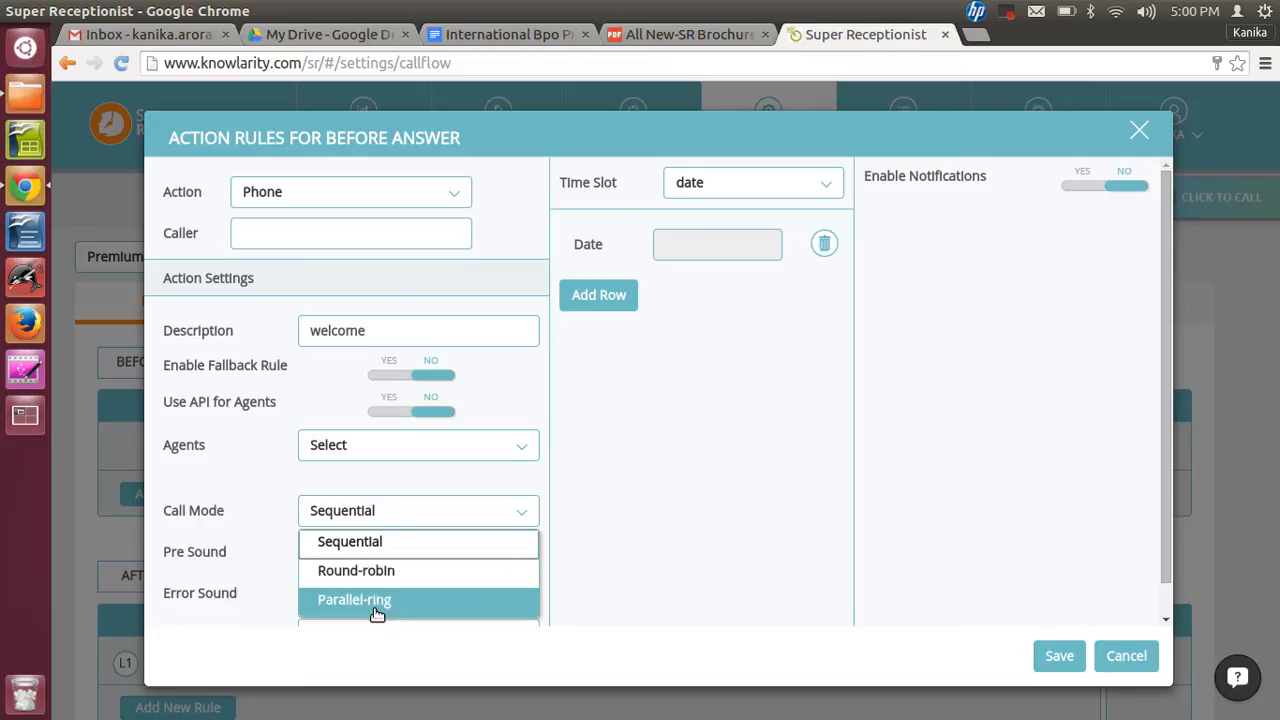
pyautogui.click(449, 194)
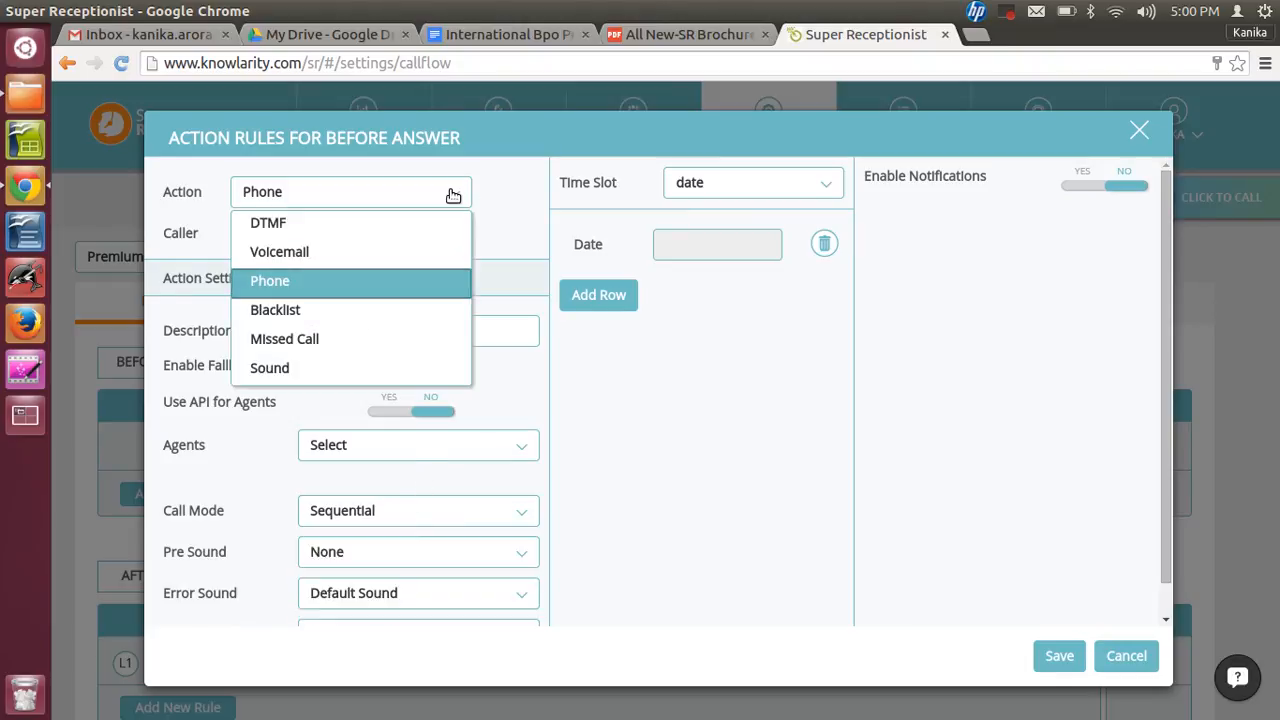
pyautogui.click(295, 312)
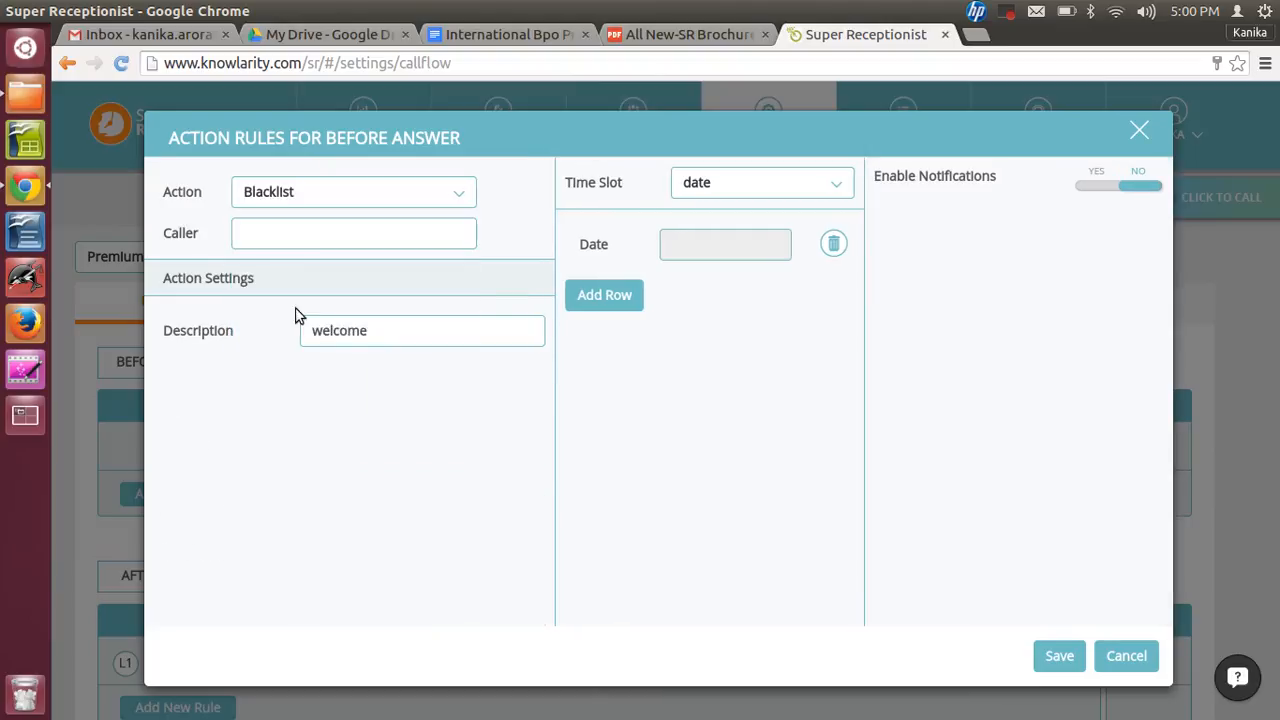
# - Enter four comma-separated caller numbers with country code, three ending in a * wildcard, as the blacklisted callers
pyautogui.click(262, 243)
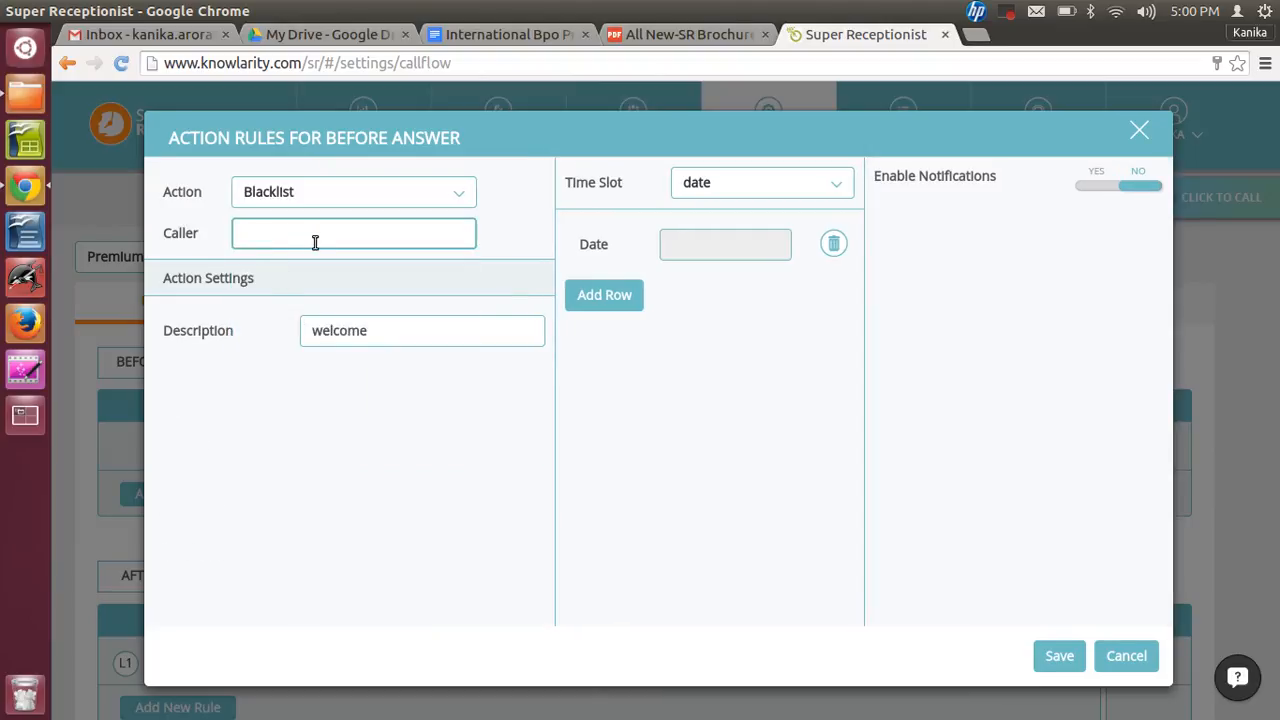
pyautogui.write('+')
pyautogui.write('9876*')
pyautogui.press('BackSpace')
pyautogui.press('BackSpace')
pyautogui.press('BackSpace')
pyautogui.press('BackSpace')
pyautogui.press('BackSpace')
pyautogui.write('91')
pyautogui.write('9876')
pyautogui.write('*')
pyautogui.write(',')
pyautogui.write('+887')
pyautogui.write('6')
pyautogui.write('*,')
pyautogui.write('*')
pyautogui.write('7654')
pyautogui.press('Left')
pyautogui.press('Left')
pyautogui.press('Left')
pyautogui.press('Left')
pyautogui.press('BackSpace')
pyautogui.press('Left')
pyautogui.press('Left')
pyautogui.press('Left')
pyautogui.press('Left')
pyautogui.write('0')
pyautogui.press('BackSpace')
pyautogui.write('91')
pyautogui.press('Right')
pyautogui.press('Right')
pyautogui.press('Right')
pyautogui.press('Right')
pyautogui.press('Right')
pyautogui.write('+917654')
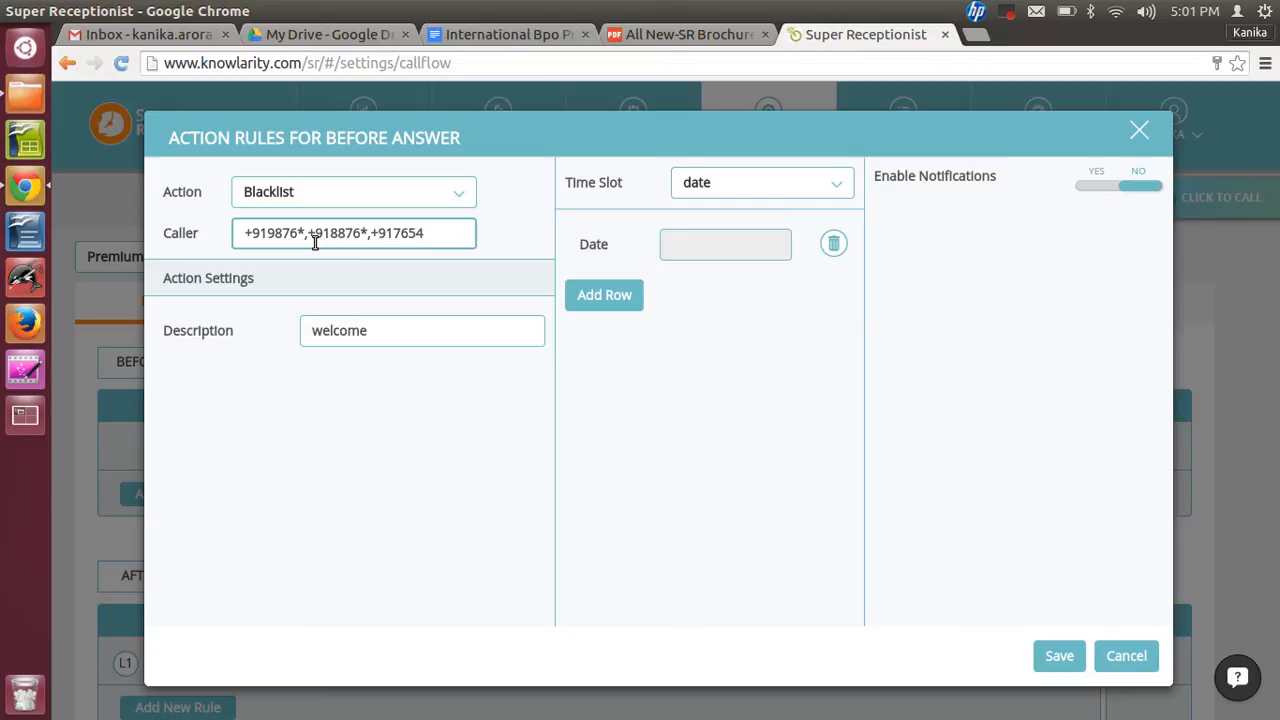
pyautogui.write('*')
pyautogui.write(',+9')
pyautogui.write('87654')
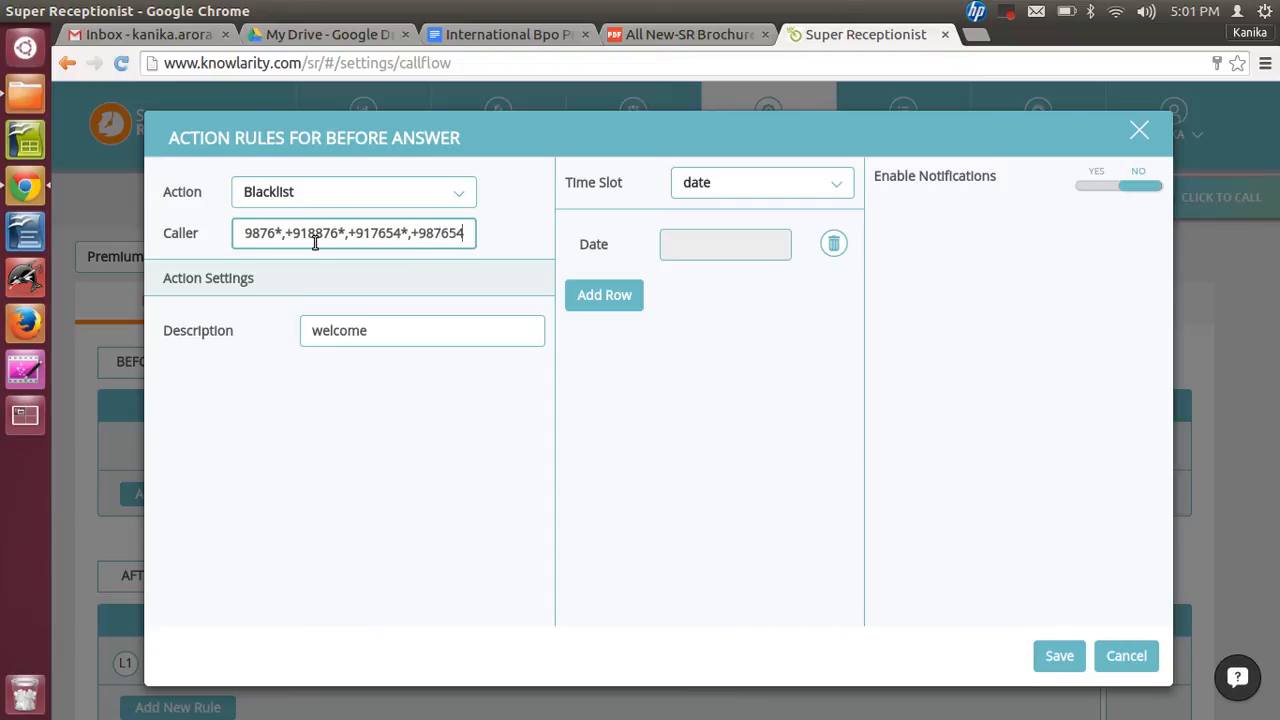
pyautogui.write('3210')
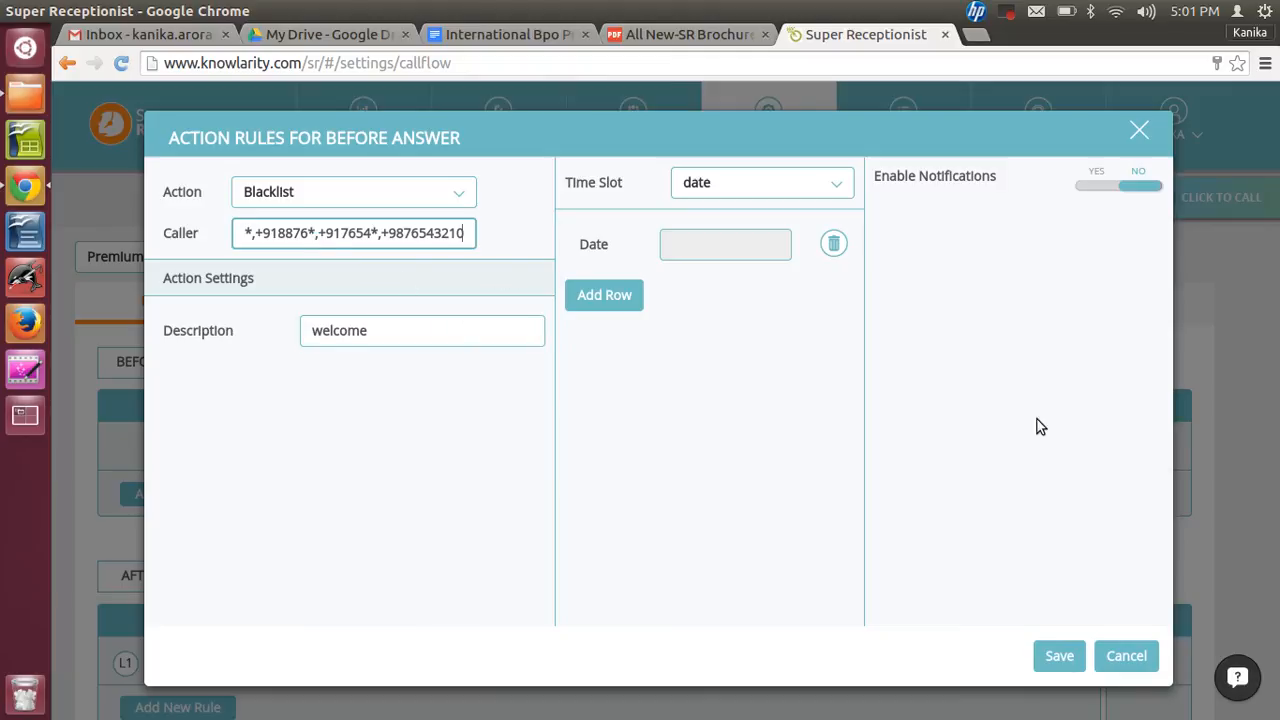
# - Set the rule's description to Blacklist and save the rule
pyautogui.doubleClick(369, 333)
pyautogui.write('BVlac')
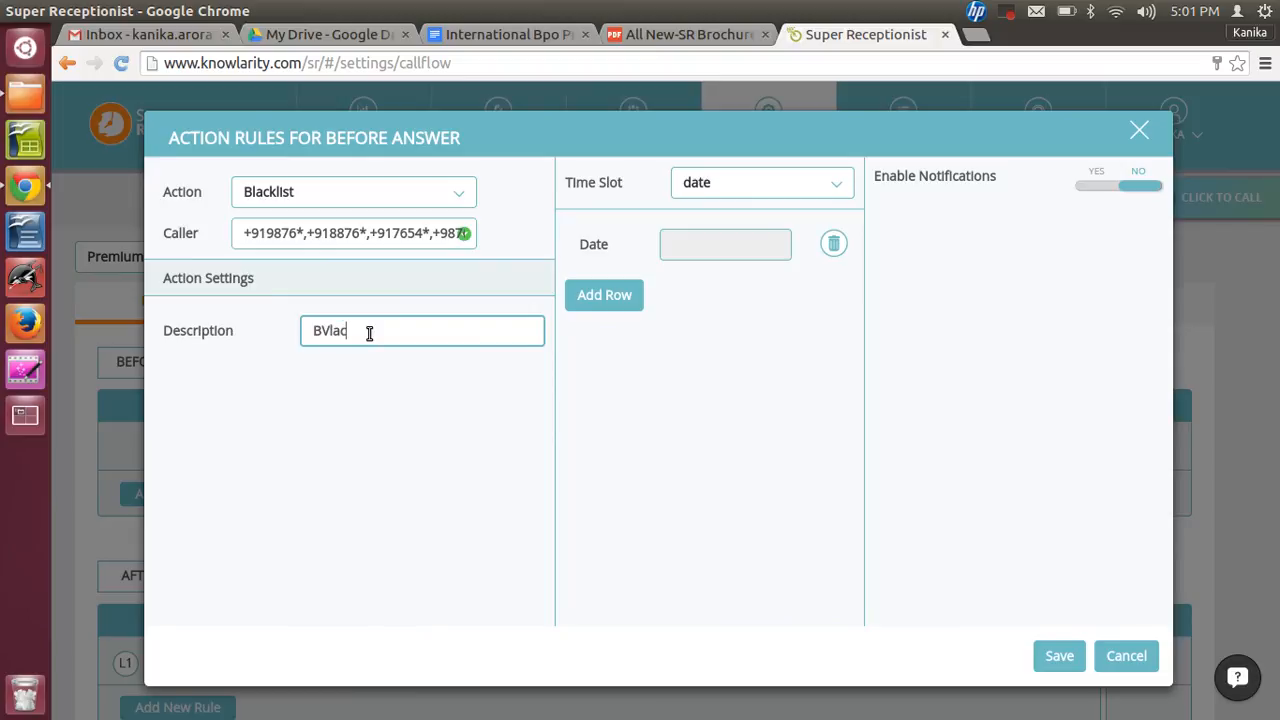
pyautogui.press('BackSpace')
pyautogui.press('BackSpace')
pyautogui.press('BackSpace')
pyautogui.press('BackSpace')
pyautogui.write('lack')
pyautogui.press('BackSpace')
pyautogui.write('klist')
pyautogui.click(1051, 655)
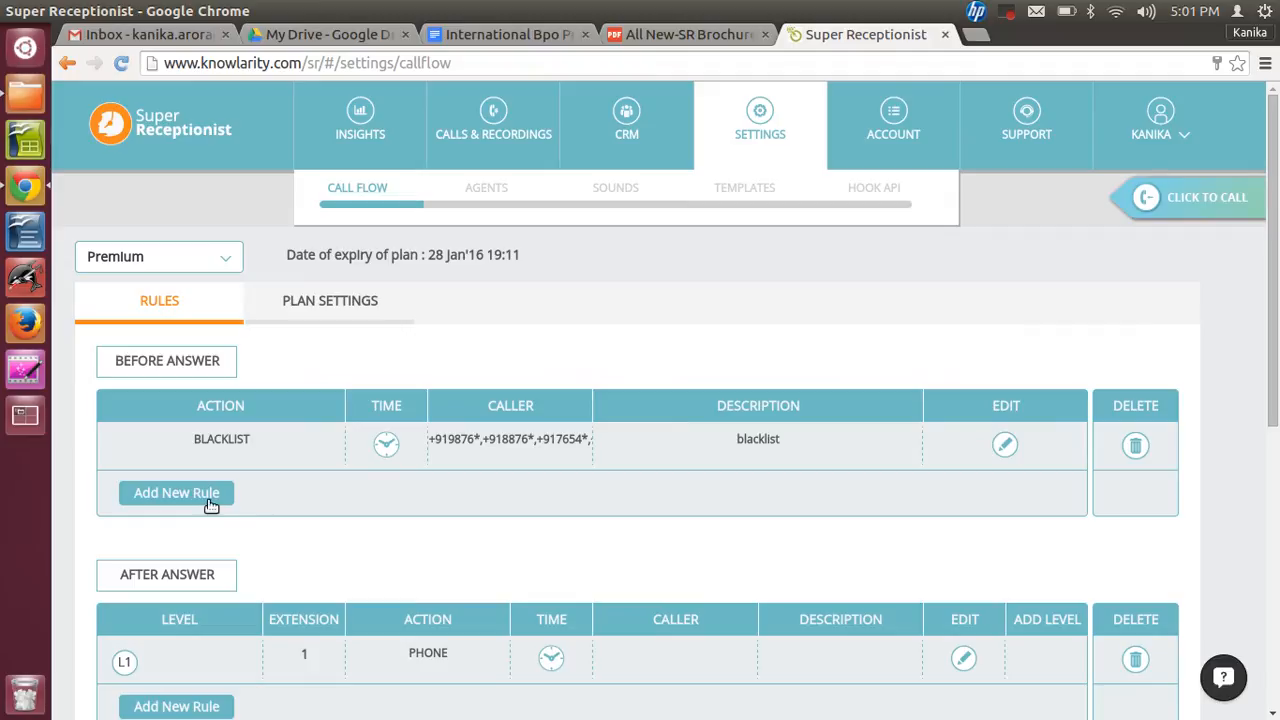
pyautogui.click(1005, 13)
pyautogui.click(1007, 40)
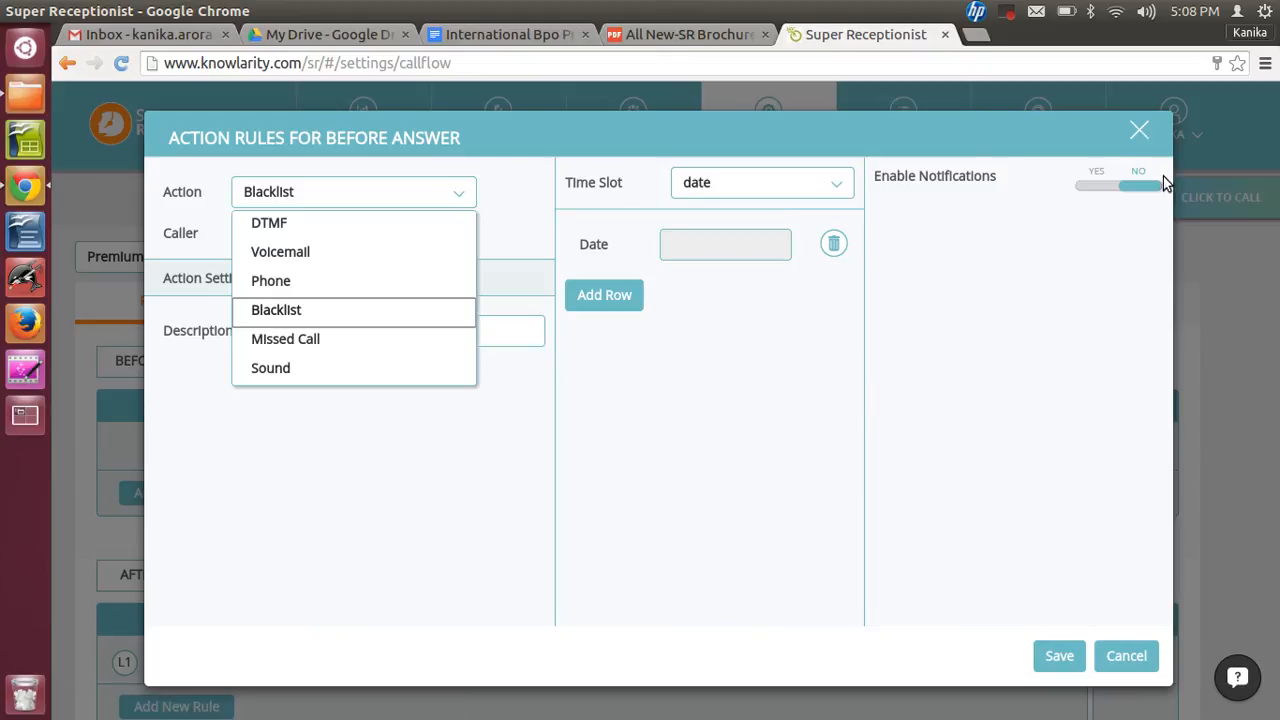
pyautogui.click(1143, 128)
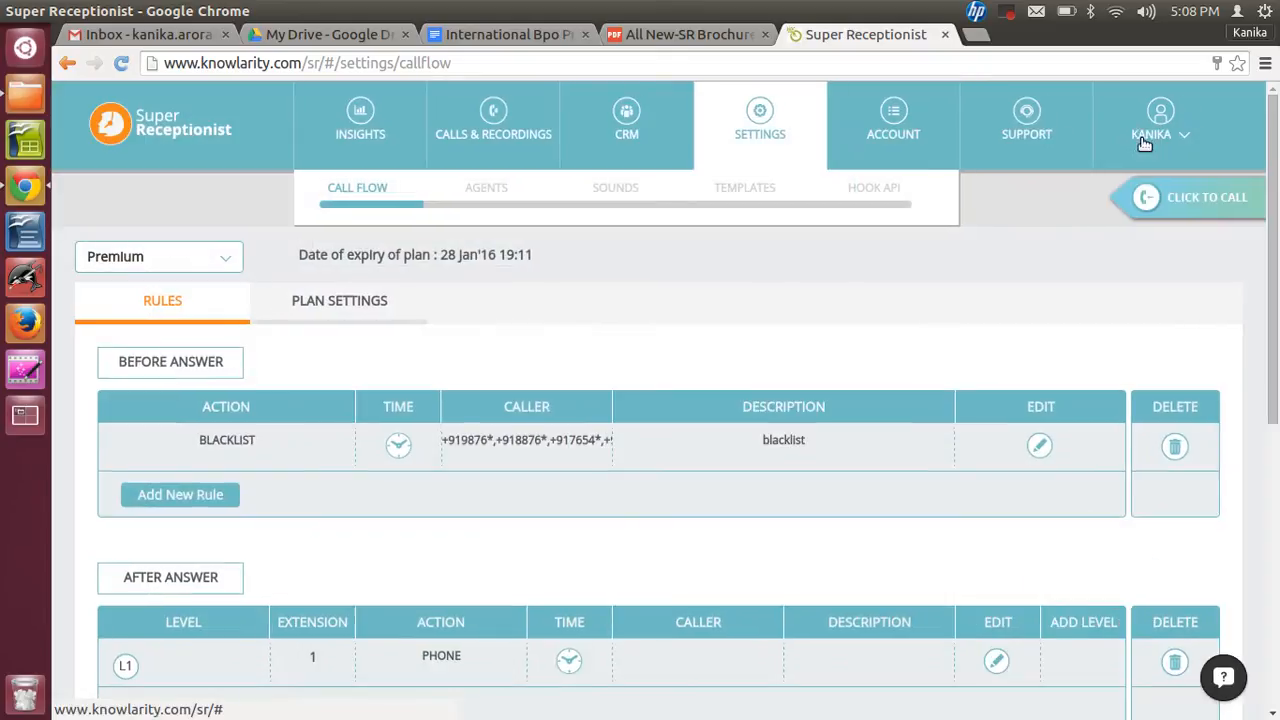
# - Add a new after-answer rule for extension 2 with the Phone action
pyautogui.moveTo(1277, 340); pyautogui.dragTo(1277, 435)
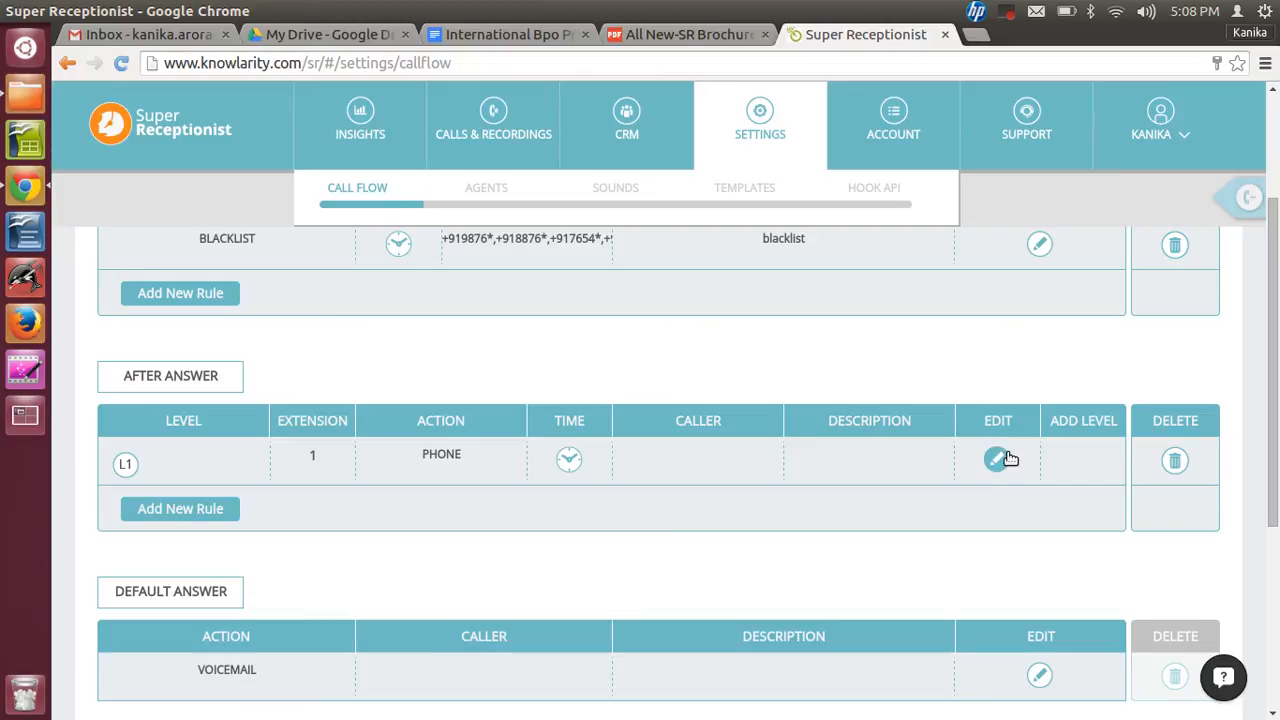
pyautogui.click(216, 519)
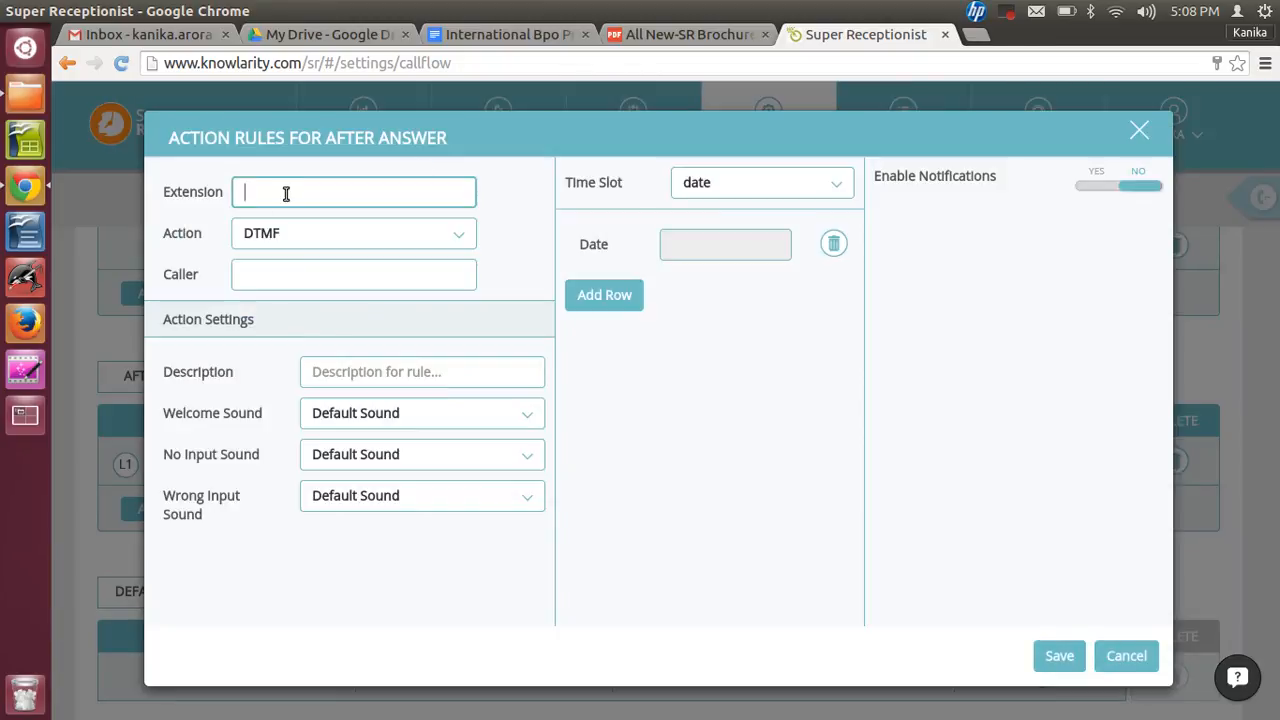
pyautogui.write('2')
pyautogui.click(310, 232)
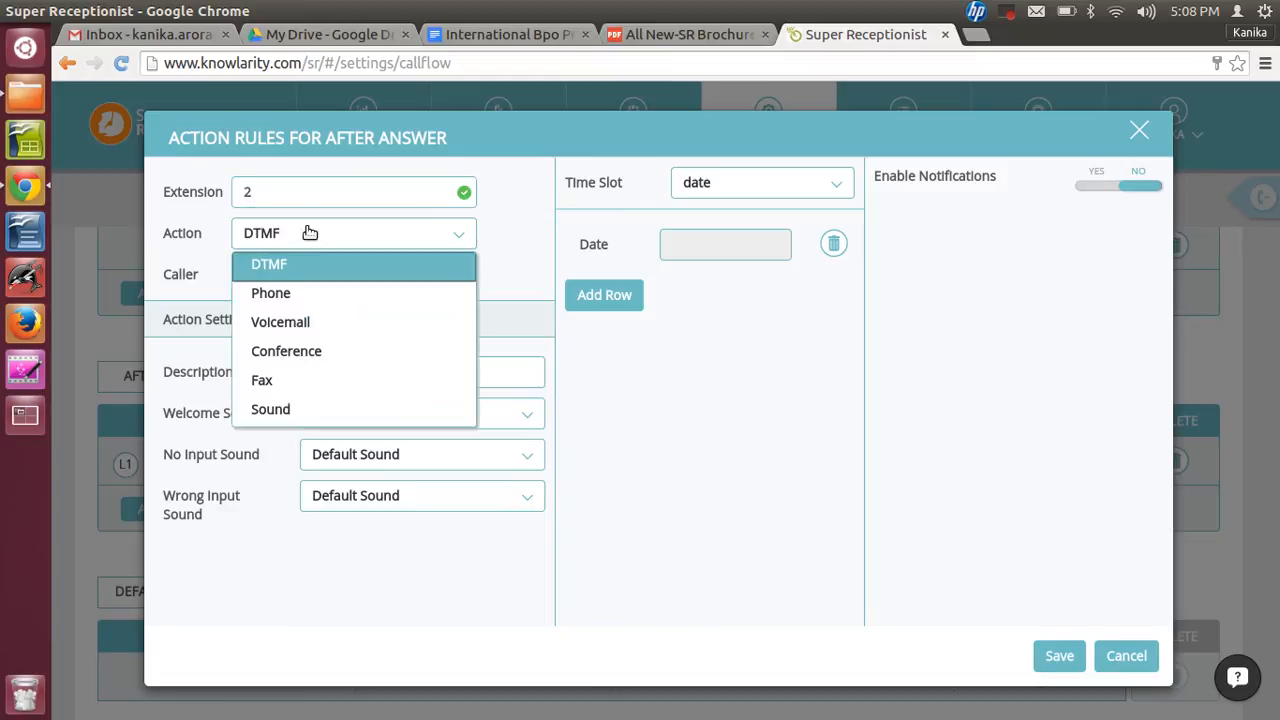
pyautogui.click(288, 292)
pyautogui.click(286, 195)
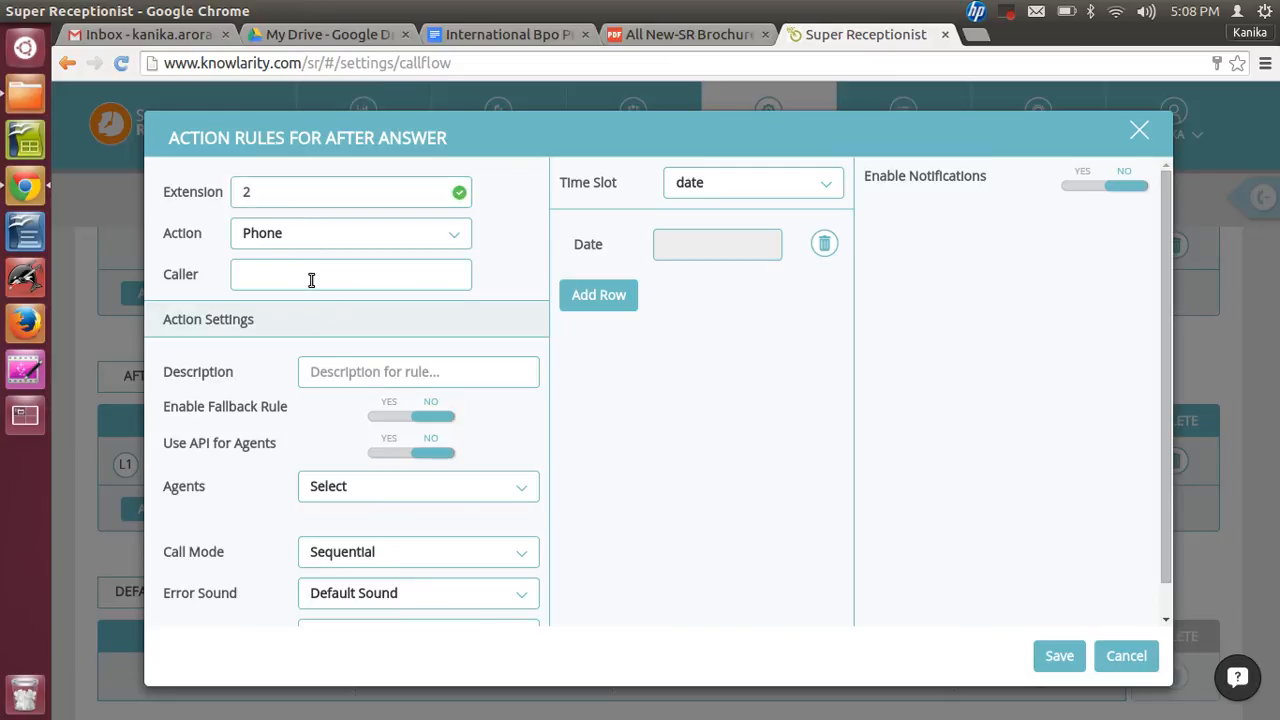
# - Set the new rule's description to Support
pyautogui.click(375, 374)
pyautogui.write('Services')
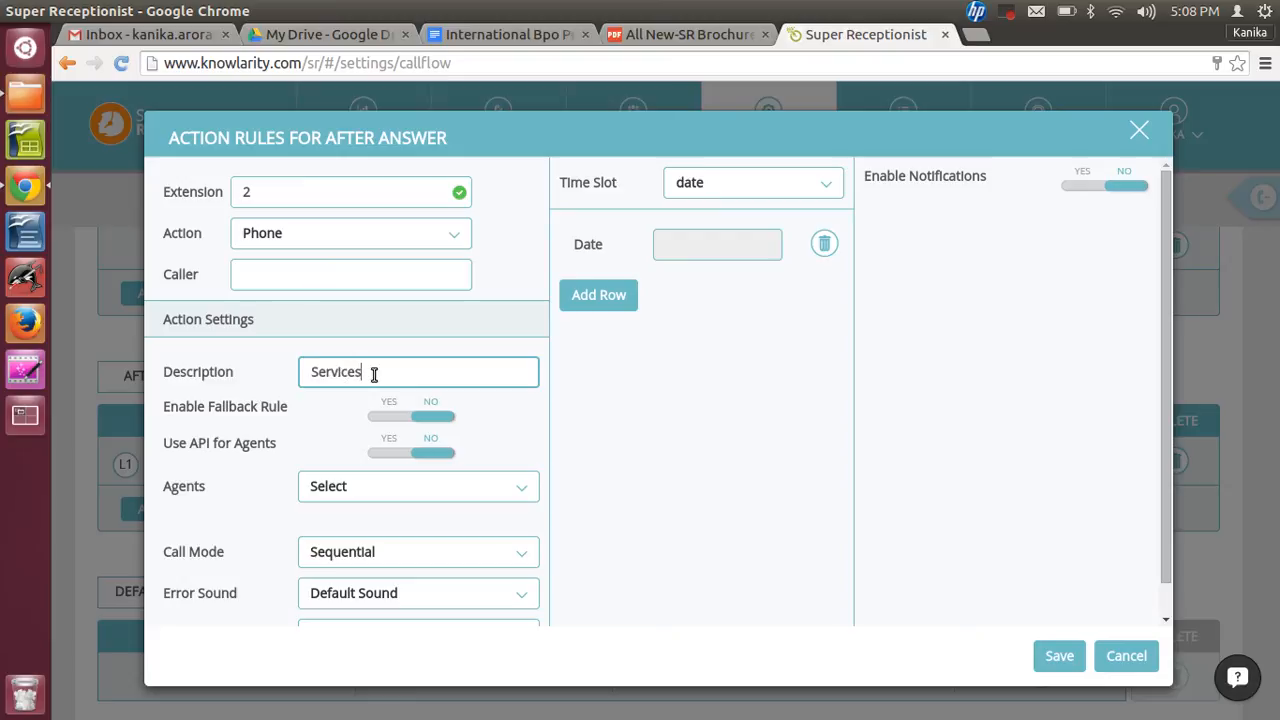
pyautogui.press('BackSpace')
pyautogui.press('BackSpace')
pyautogui.press('BackSpace')
pyautogui.press('BackSpace')
pyautogui.press('BackSpace')
pyautogui.press('BackSpace')
pyautogui.press('BackSpace')
pyautogui.write('upport')
# - Assign all three agents to the Support rule
pyautogui.click(416, 500)
pyautogui.click(400, 548)
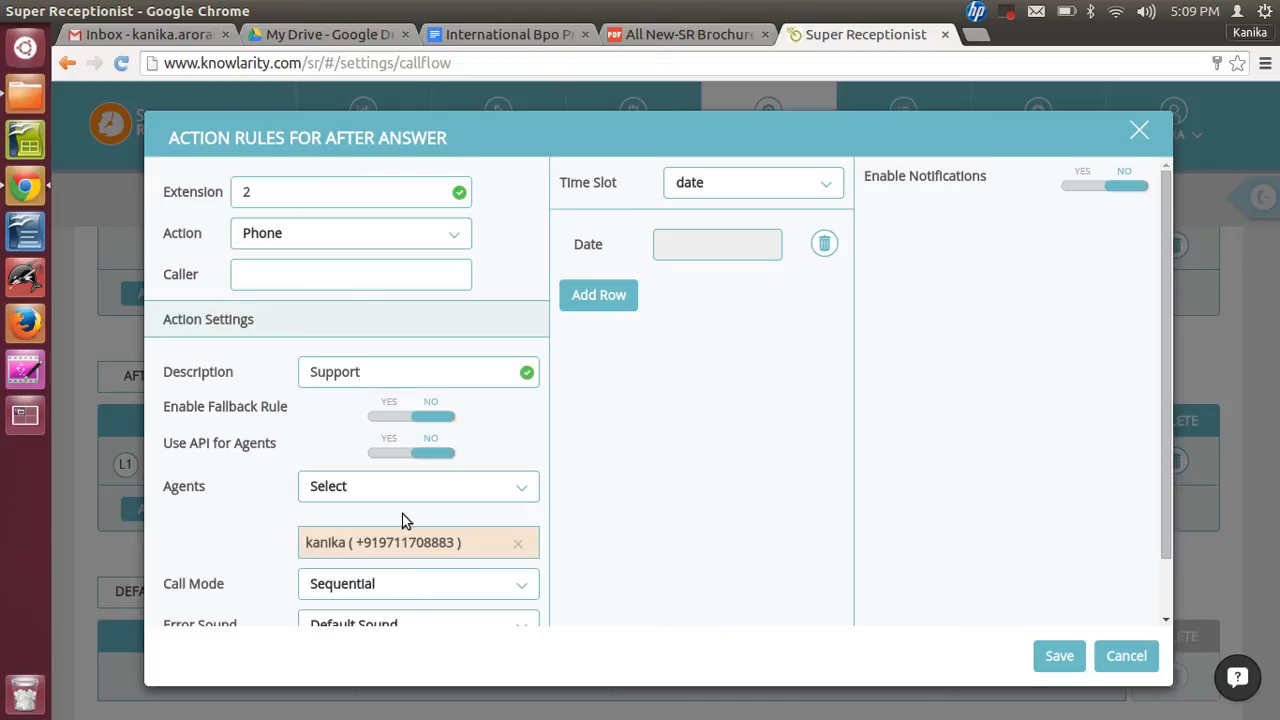
pyautogui.click(414, 492)
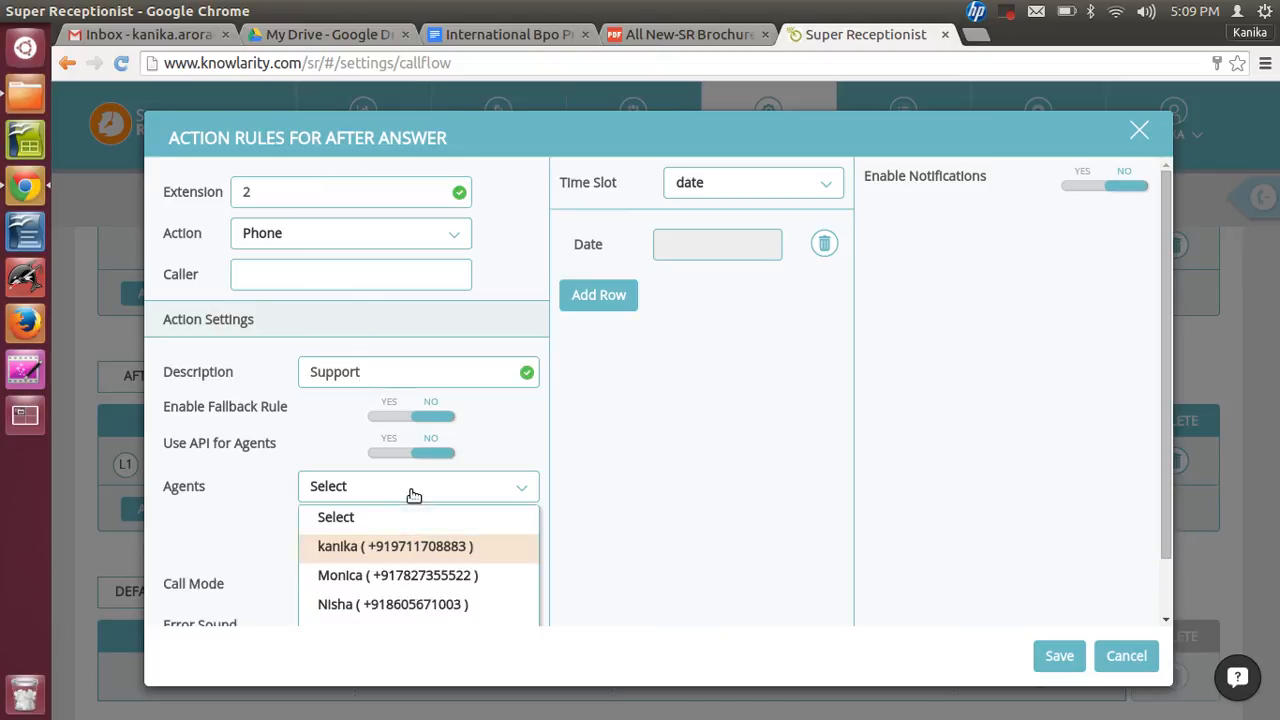
pyautogui.click(388, 575)
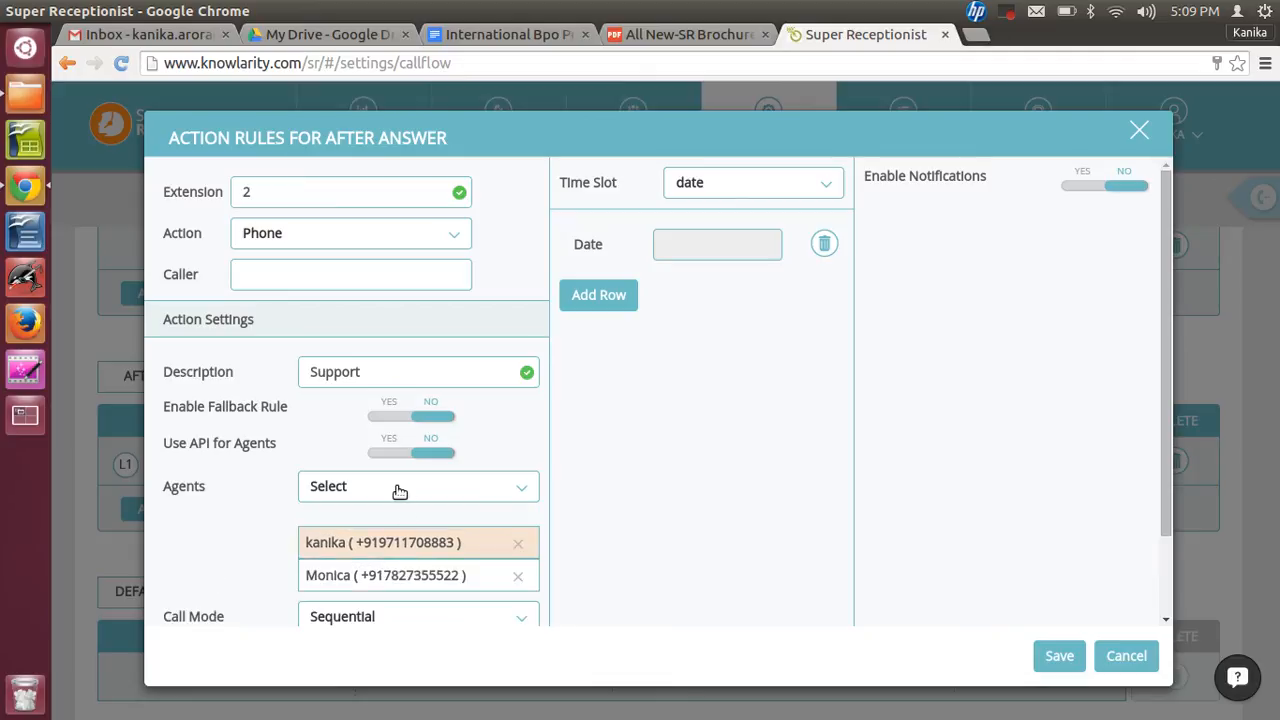
pyautogui.click(400, 493)
pyautogui.click(400, 491)
pyautogui.click(400, 491)
pyautogui.click(337, 606)
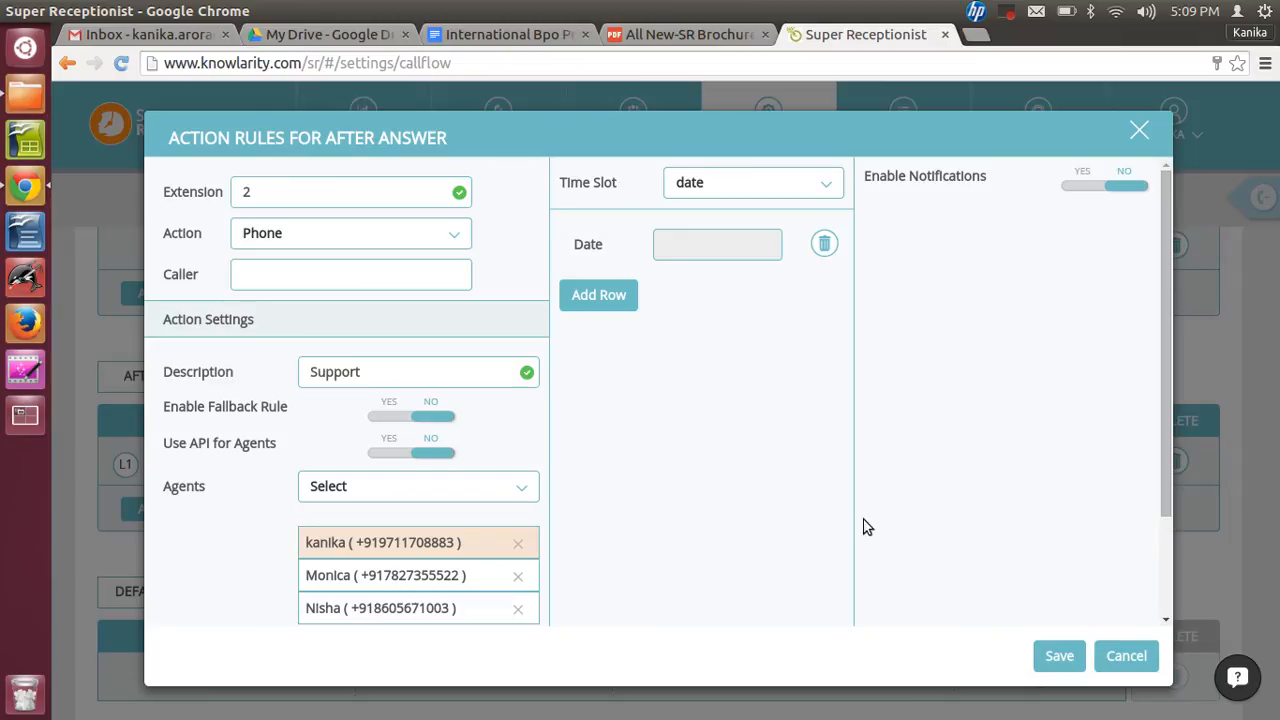
# - Set the call mode to Sequential and save the Support rule
pyautogui.scroll(-2, 1167, 440)
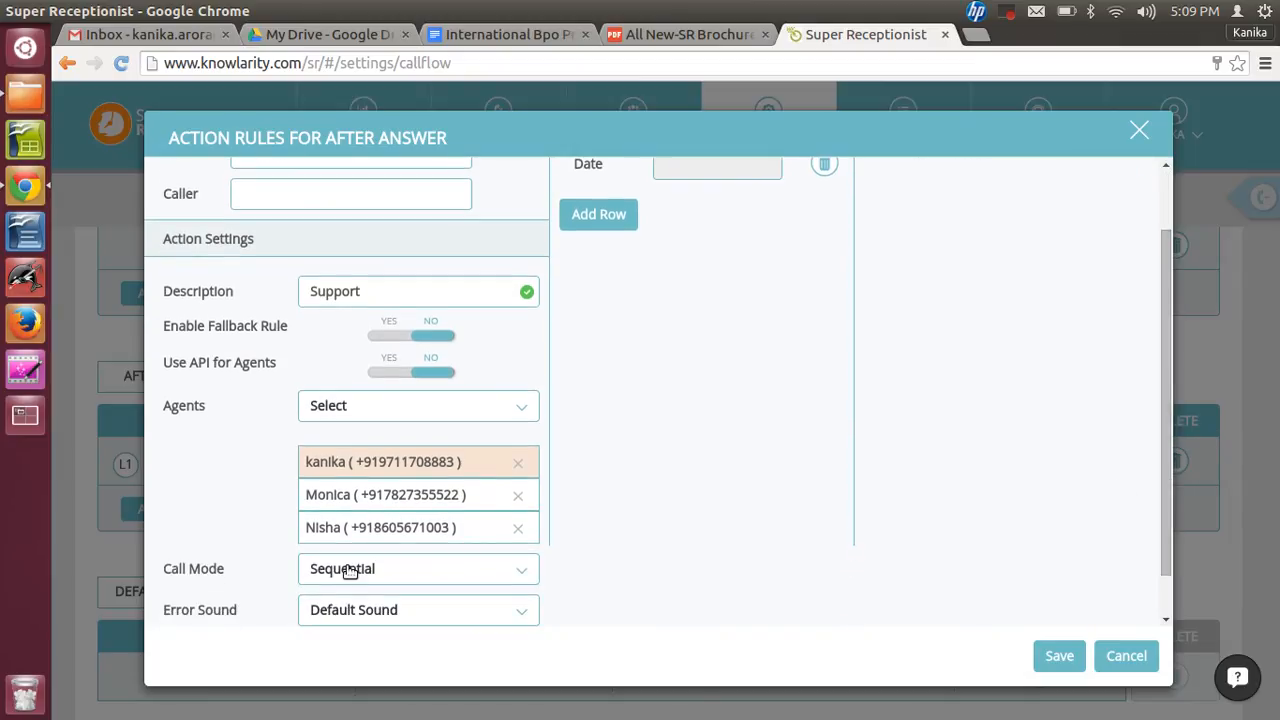
pyautogui.click(349, 570)
pyautogui.click(409, 598)
pyautogui.moveTo(1170, 395); pyautogui.dragTo(1172, 449)
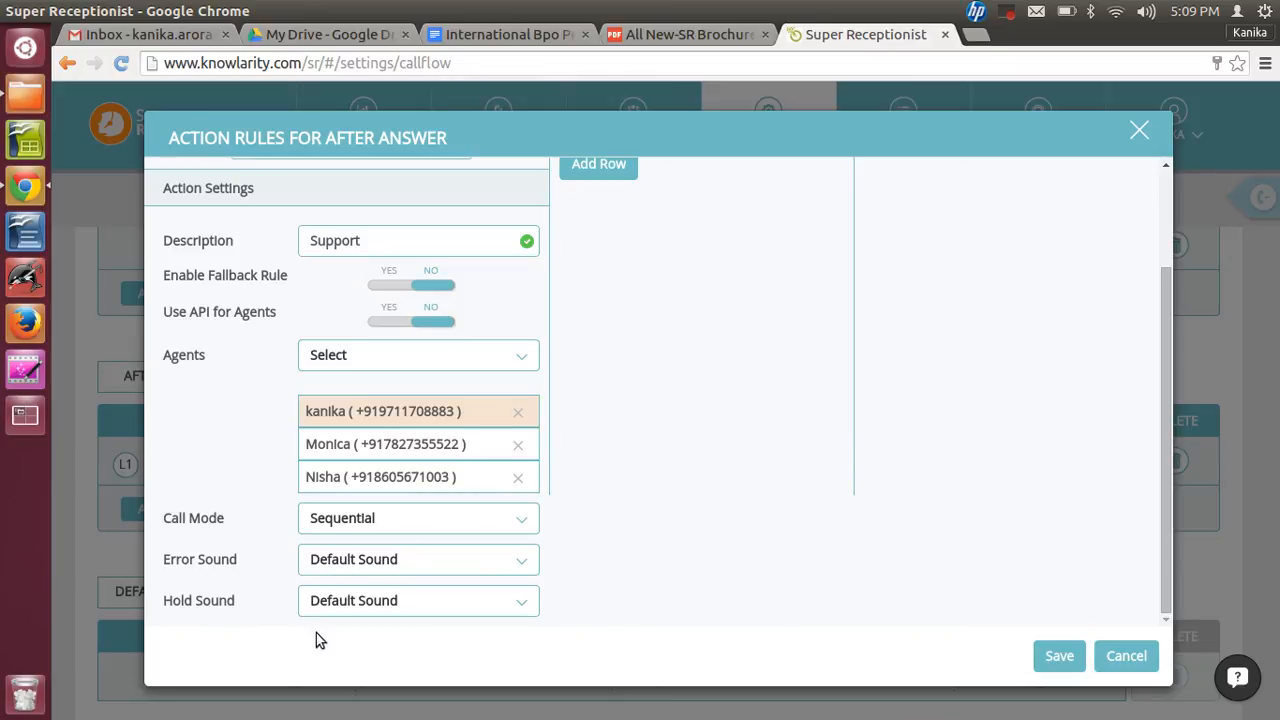
pyautogui.moveTo(1168, 554); pyautogui.dragTo(1171, 447)
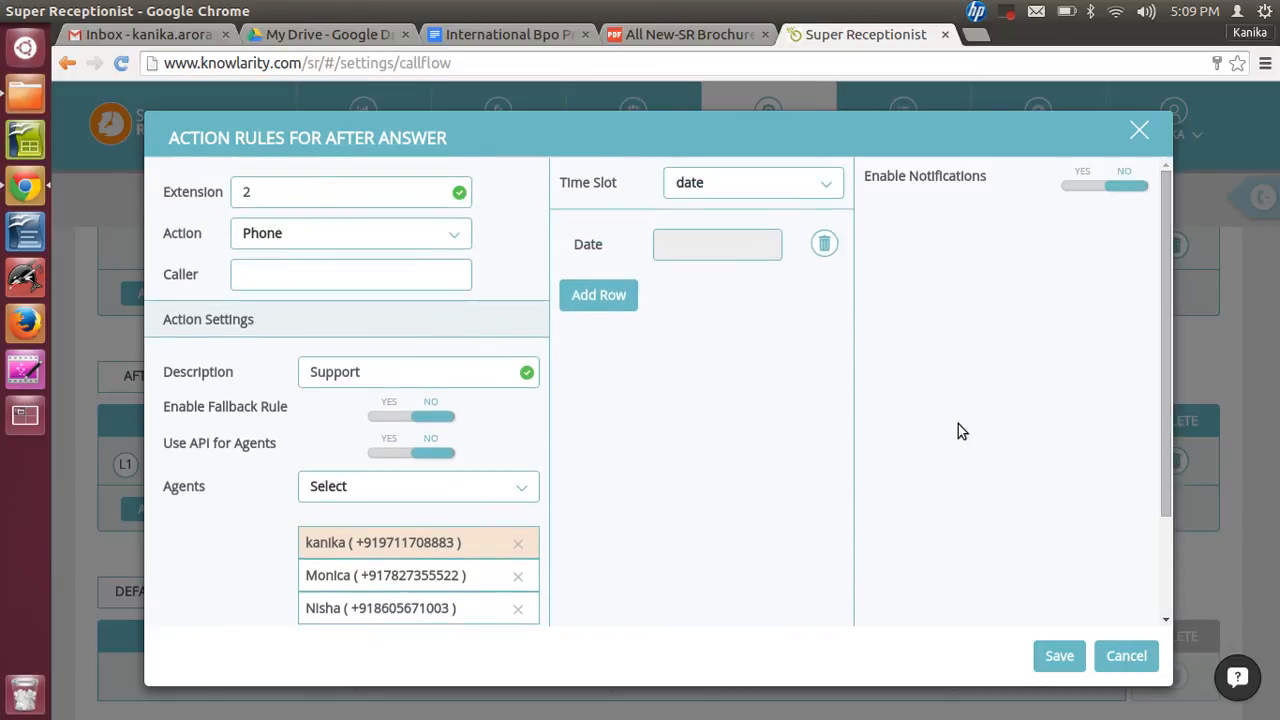
pyautogui.click(1056, 656)
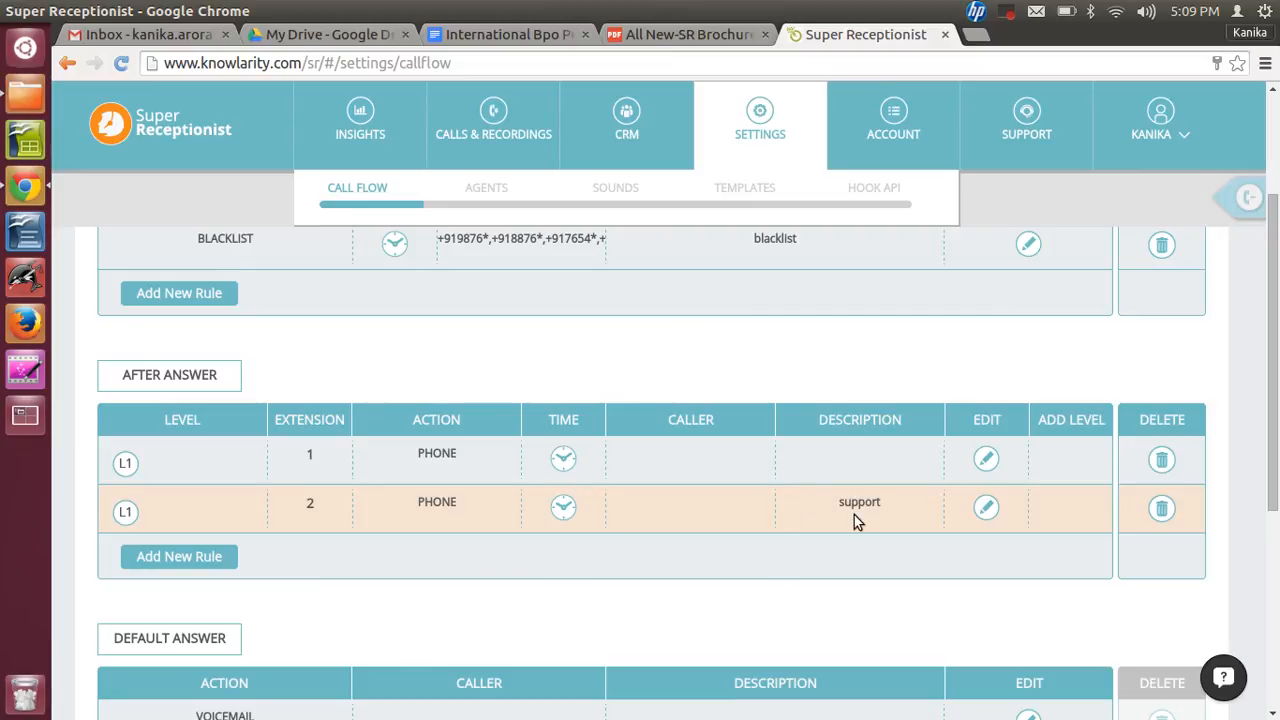
# - Inspect the default answer rule's action options and close the rule without changes
pyautogui.scroll(-3, 1276, 466)
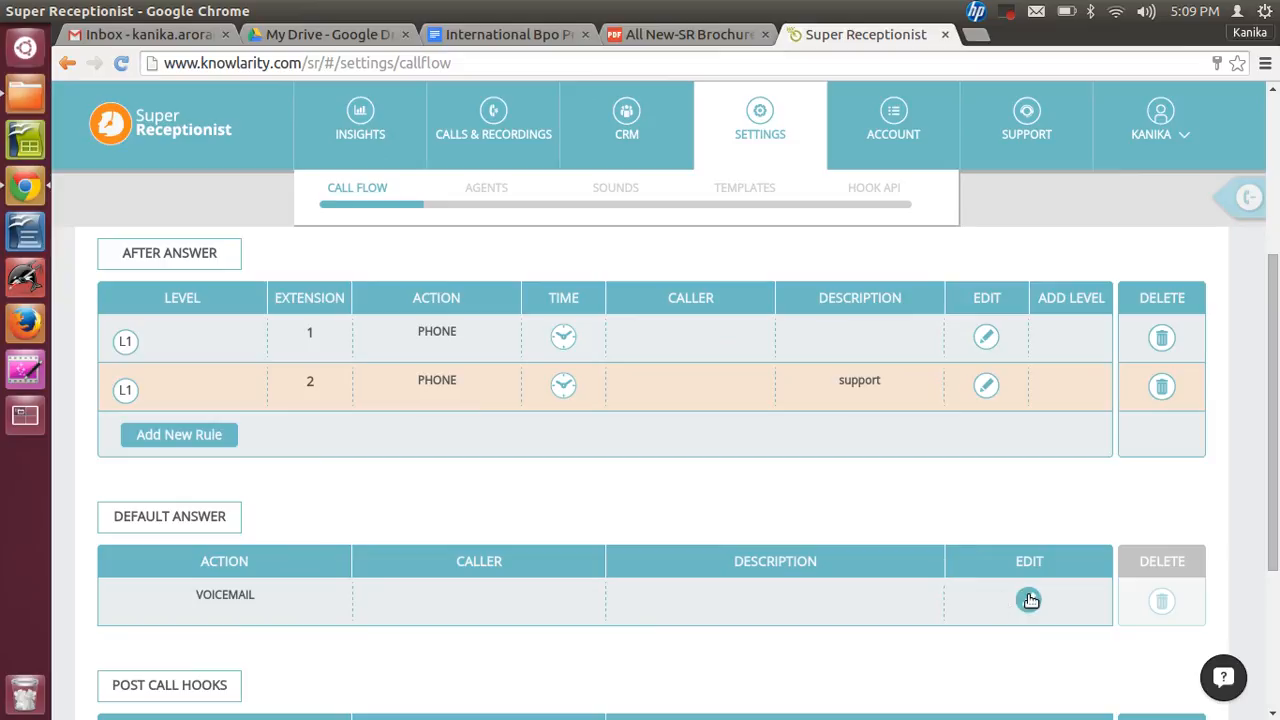
pyautogui.click(1030, 600)
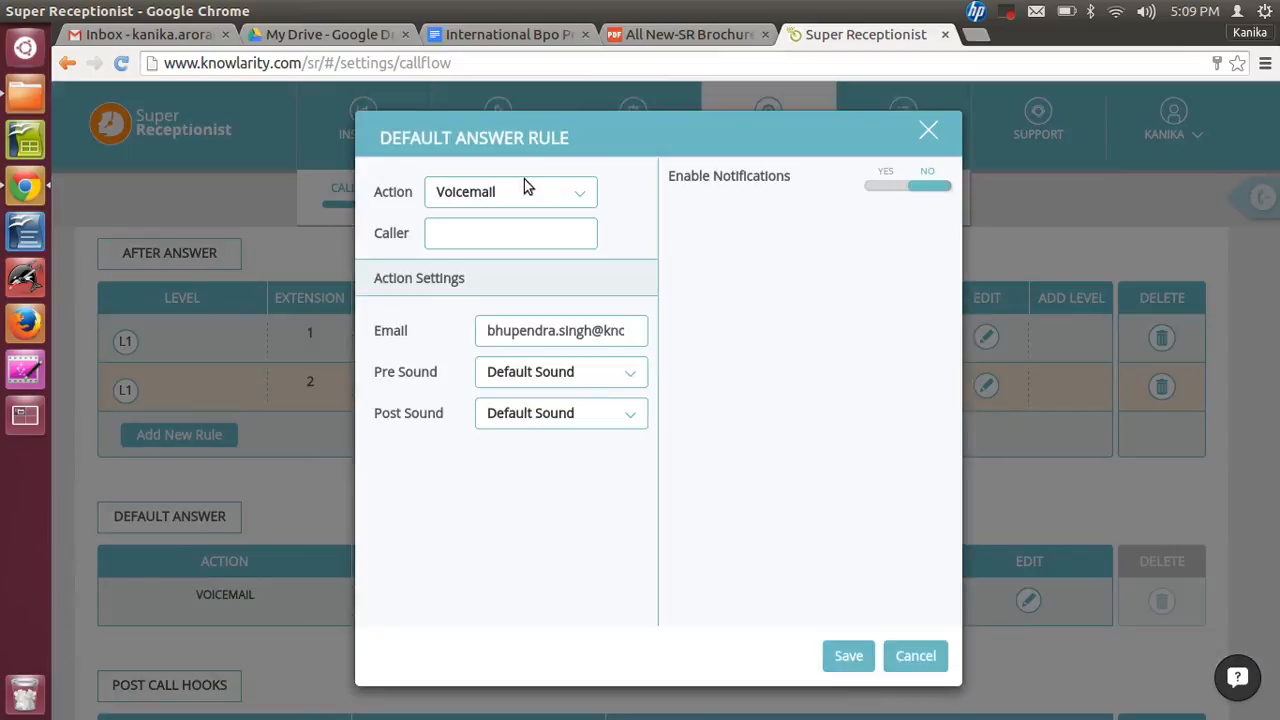
pyautogui.click(519, 192)
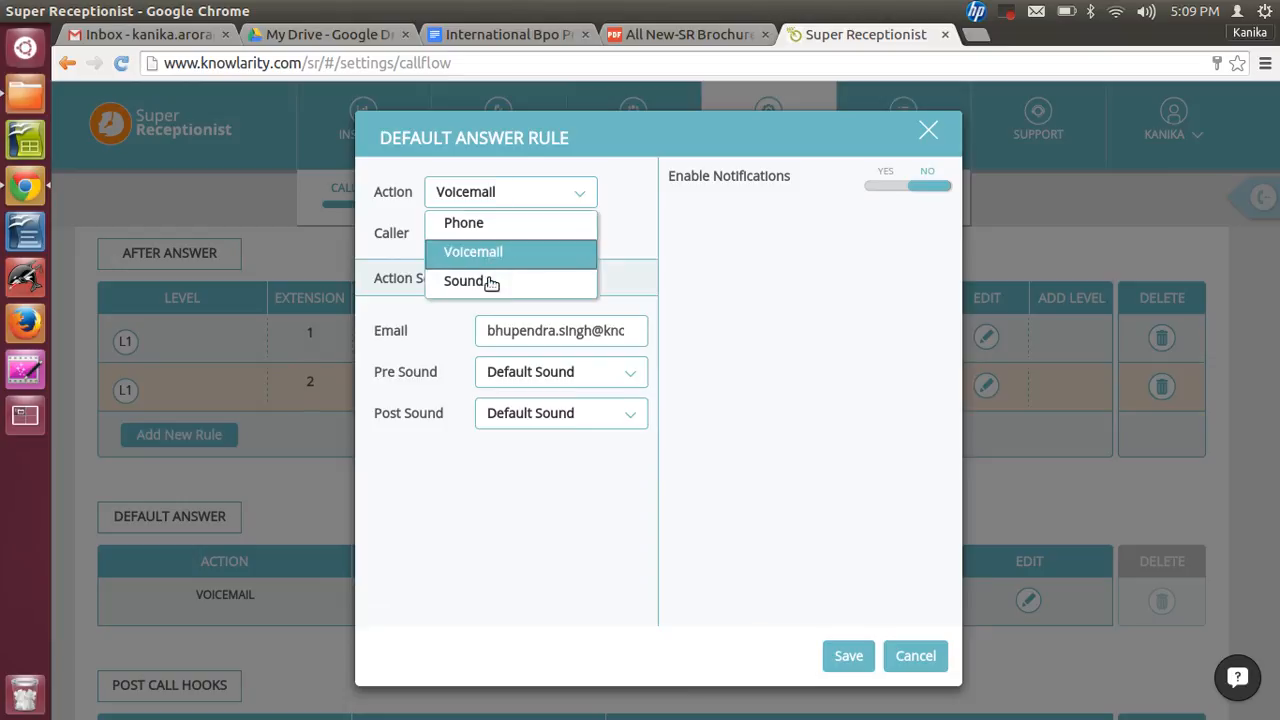
pyautogui.click(928, 129)
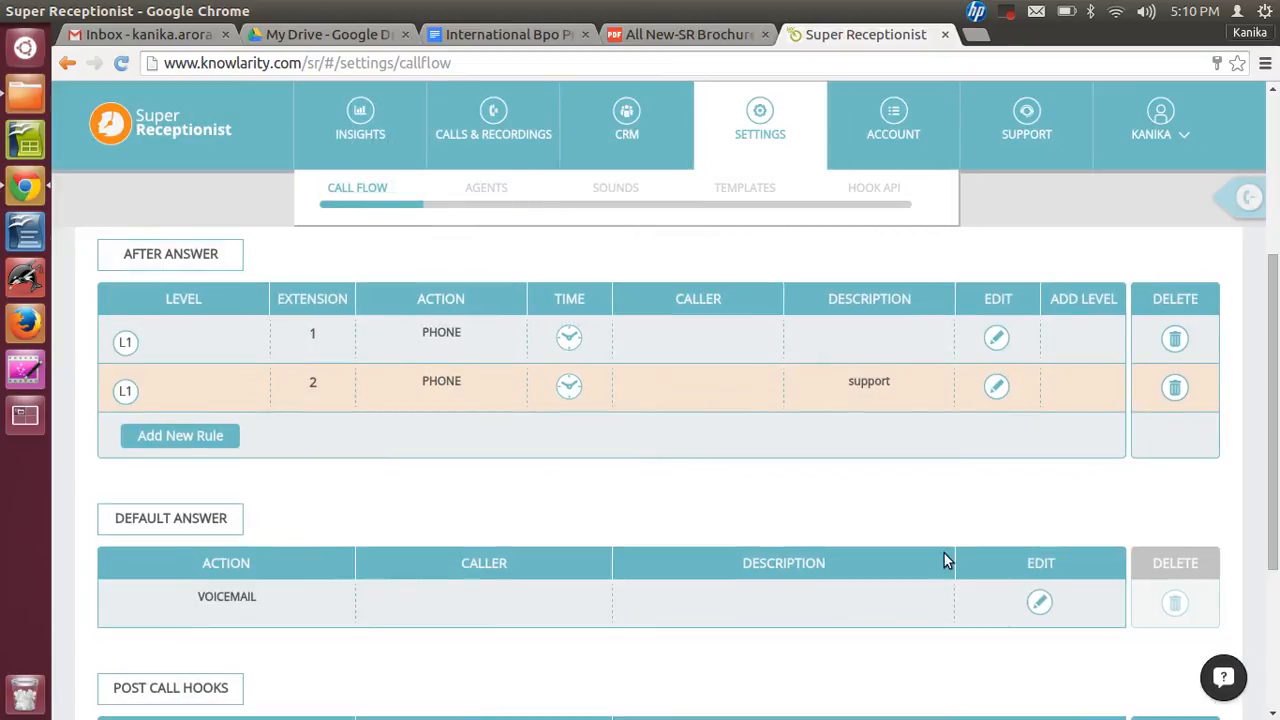
# - Open the Support after-answer rule and save it unchanged
pyautogui.click(997, 389)
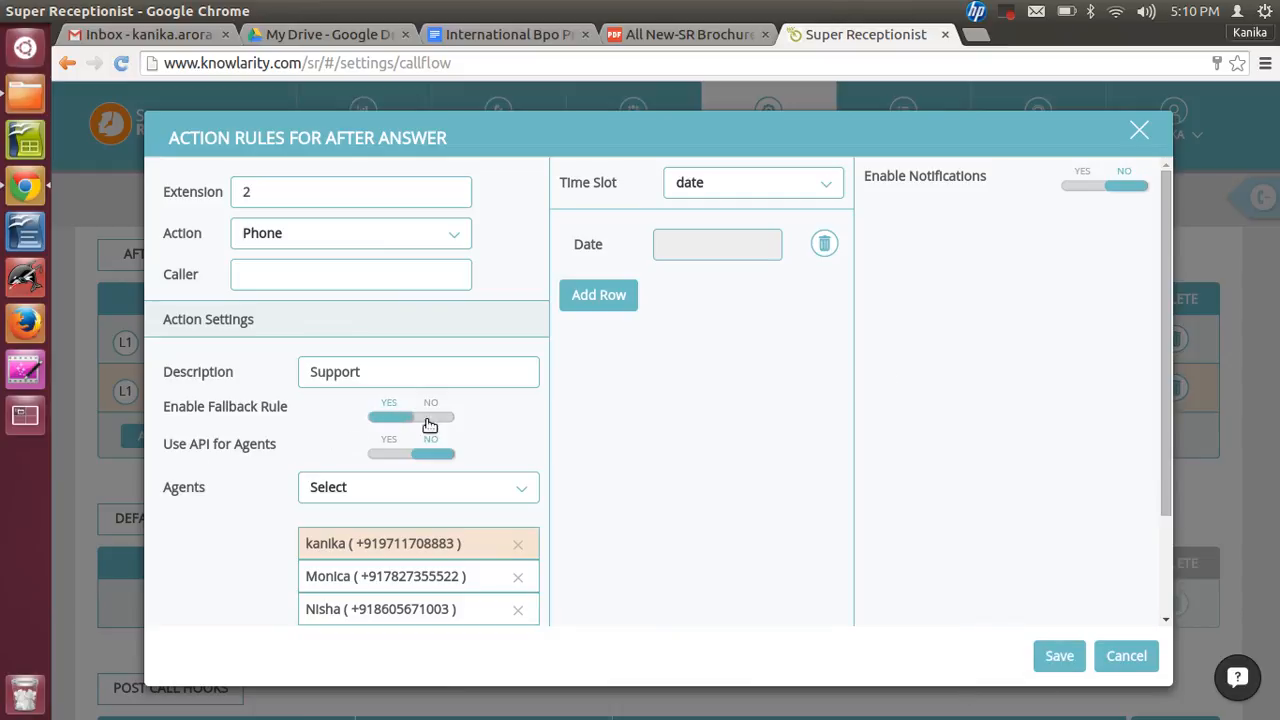
pyautogui.click(1055, 659)
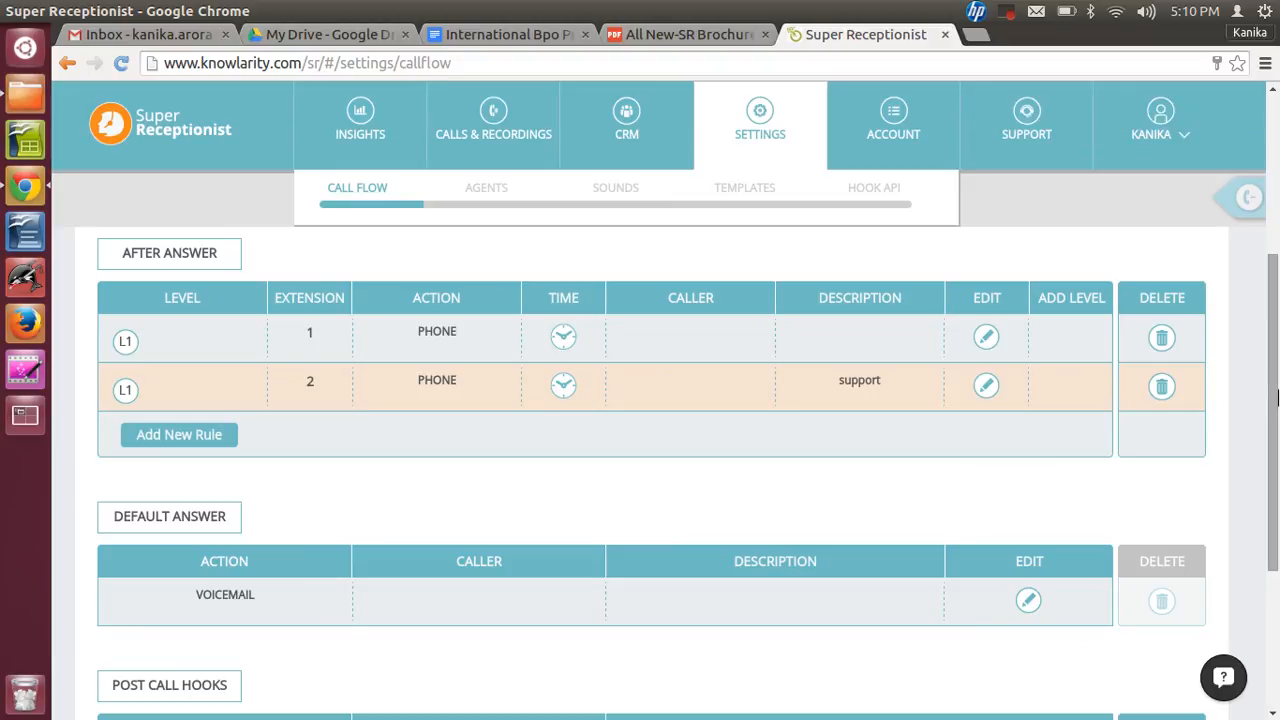
pyautogui.moveTo(1277, 397); pyautogui.dragTo(1277, 418)
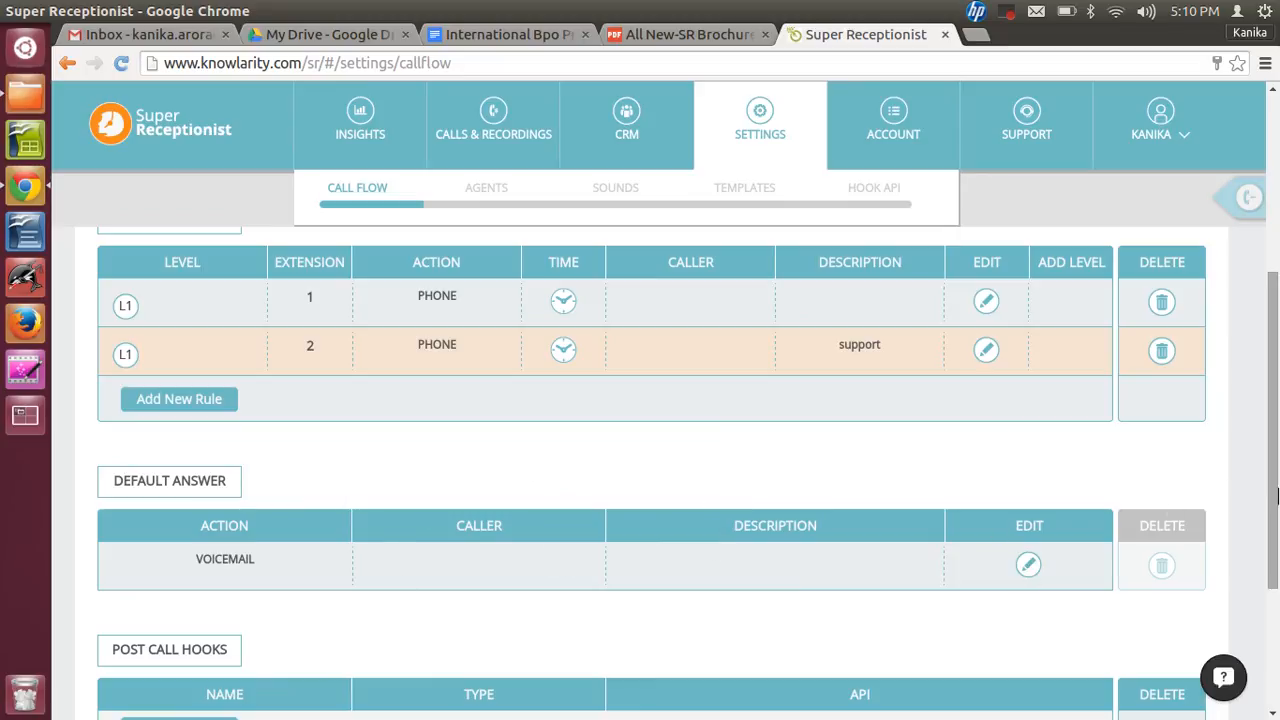
pyautogui.moveTo(1277, 497); pyautogui.dragTo(1277, 471)
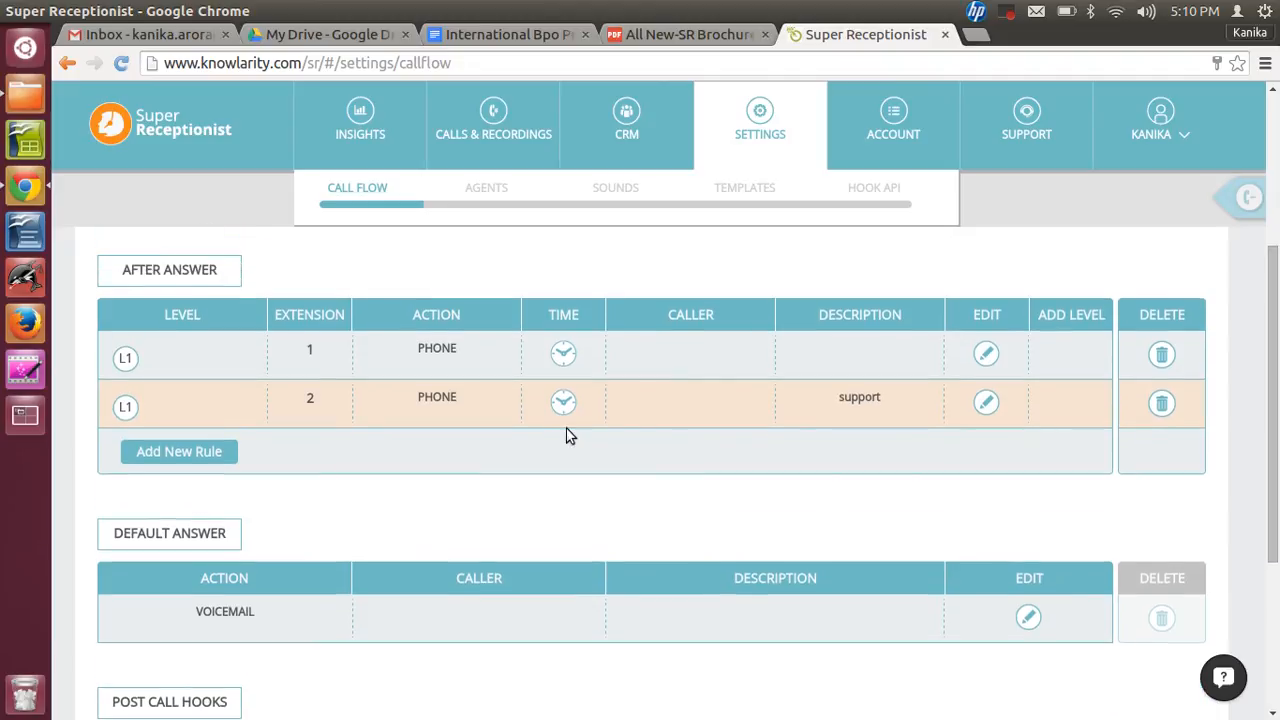
# - Change the Support rule's action to Fax, enter a fax e-mail address, and save the rule
pyautogui.click(986, 403)
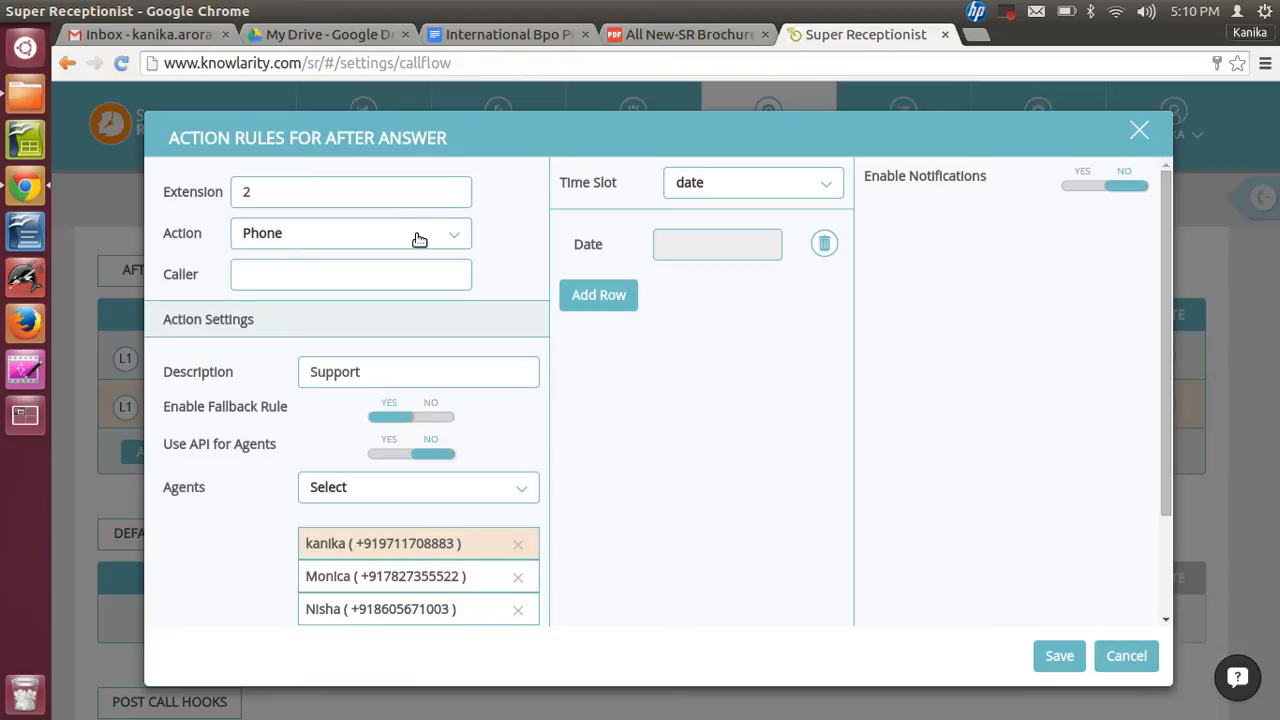
pyautogui.click(419, 240)
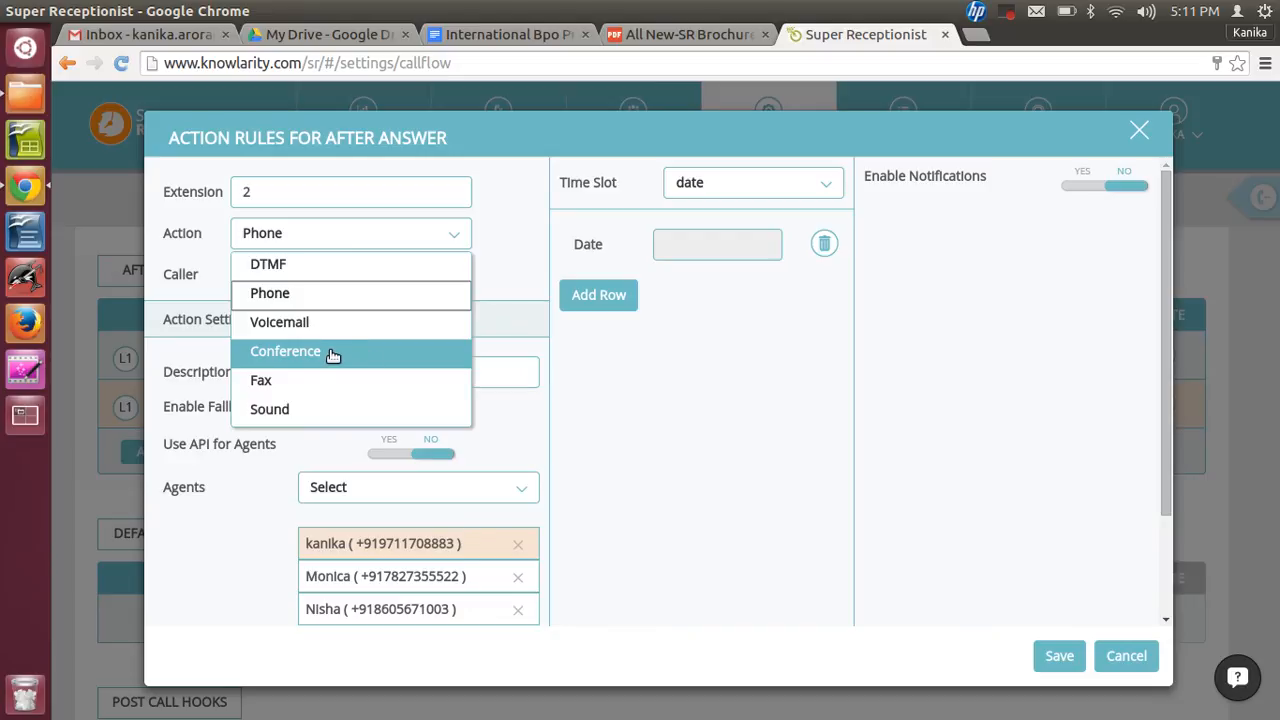
pyautogui.click(273, 380)
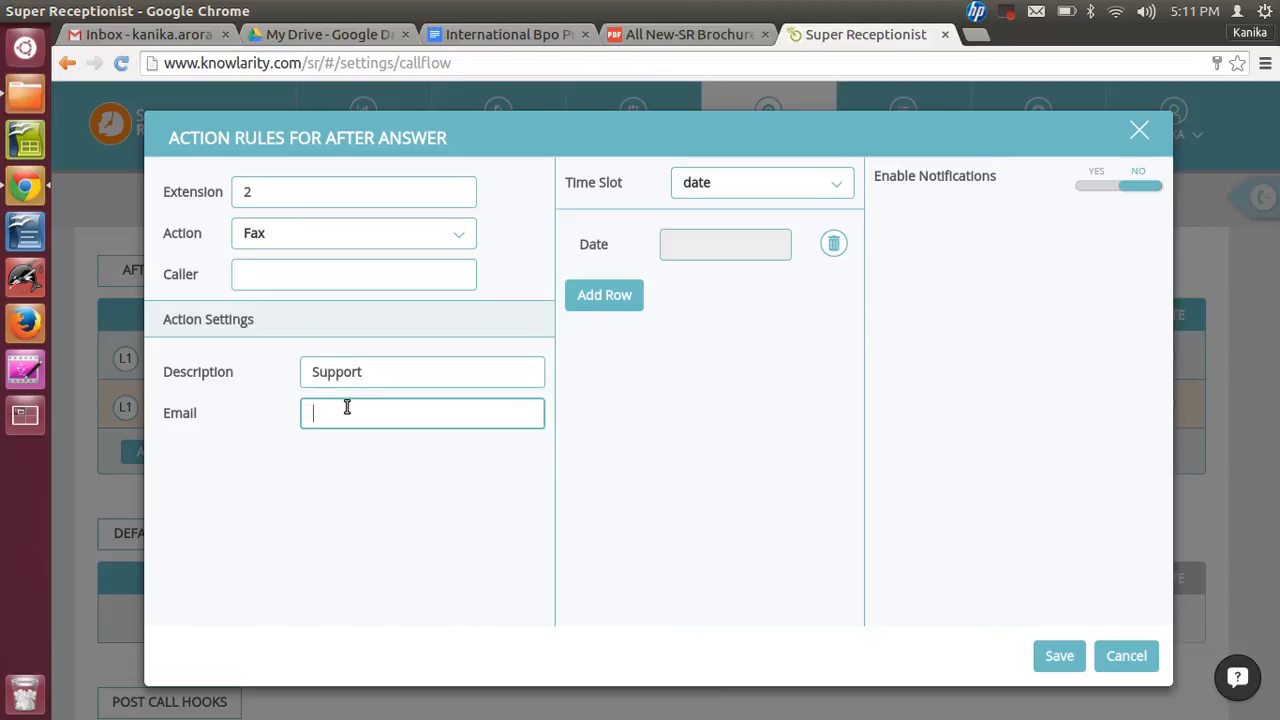
pyautogui.click(446, 238)
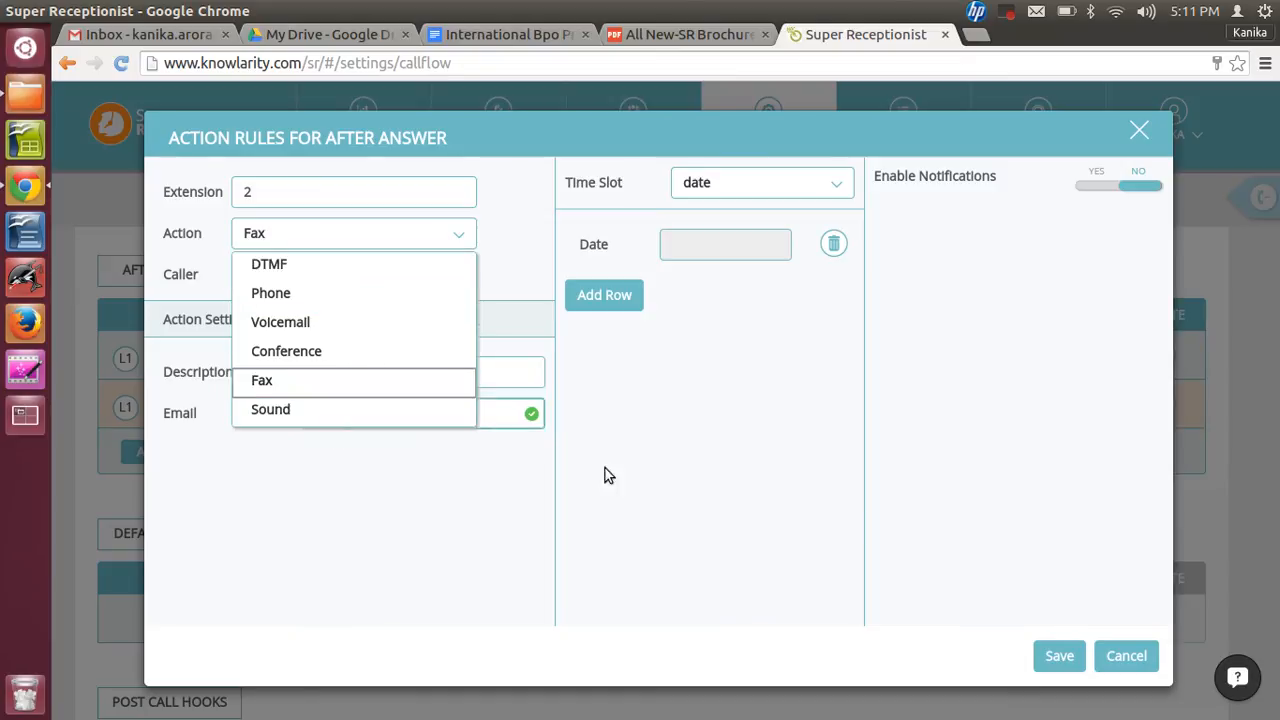
pyautogui.click(1061, 652)
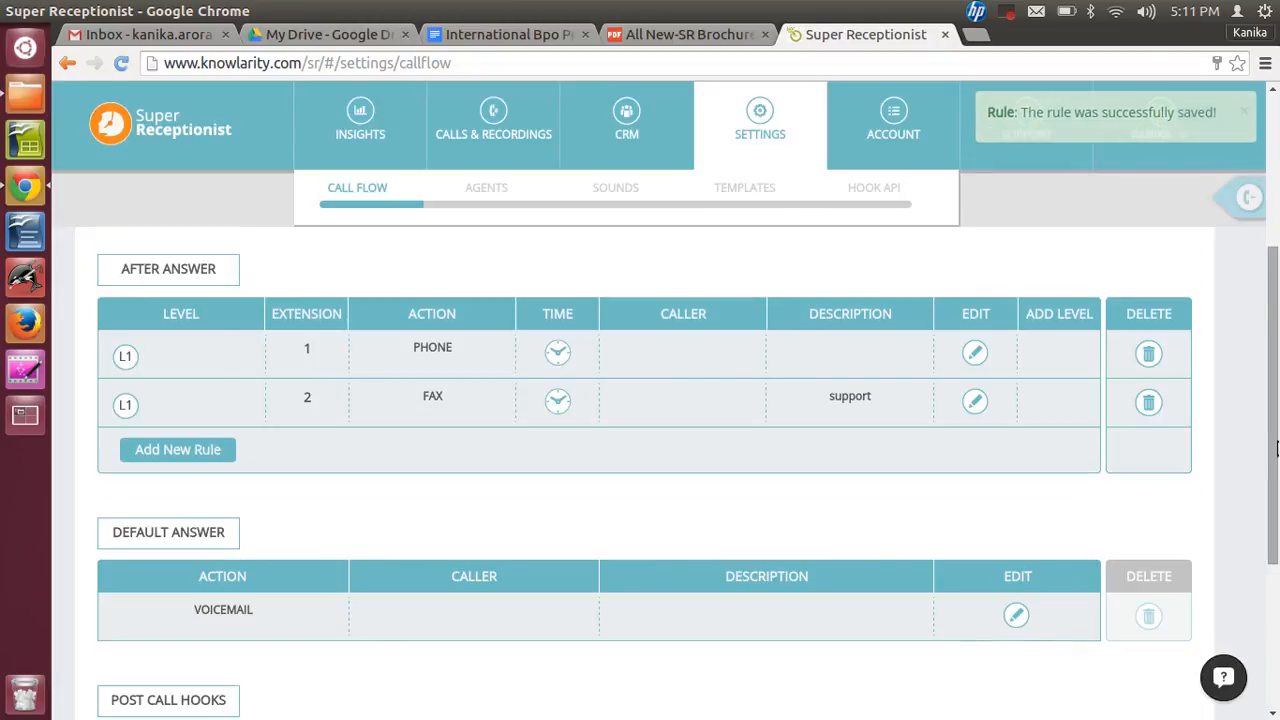
# - Add a post-call hook using the Voicemails API
pyautogui.scroll(-3, 1276, 537)
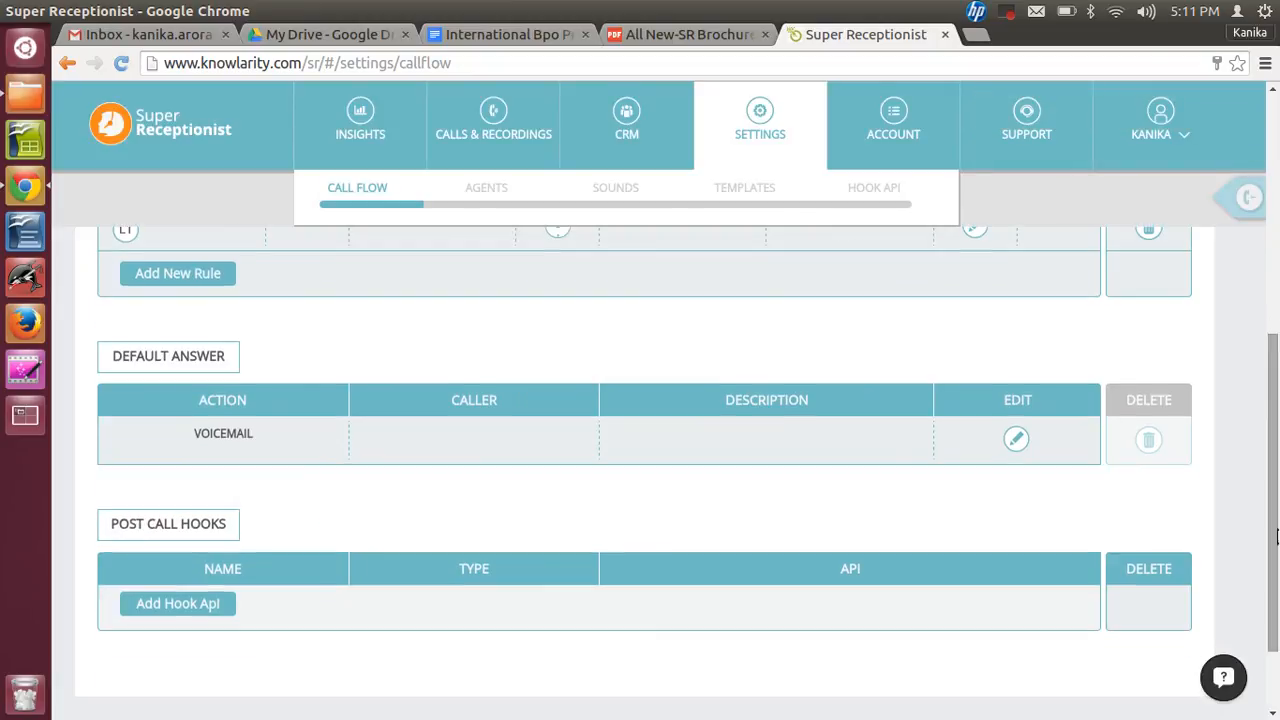
pyautogui.click(203, 602)
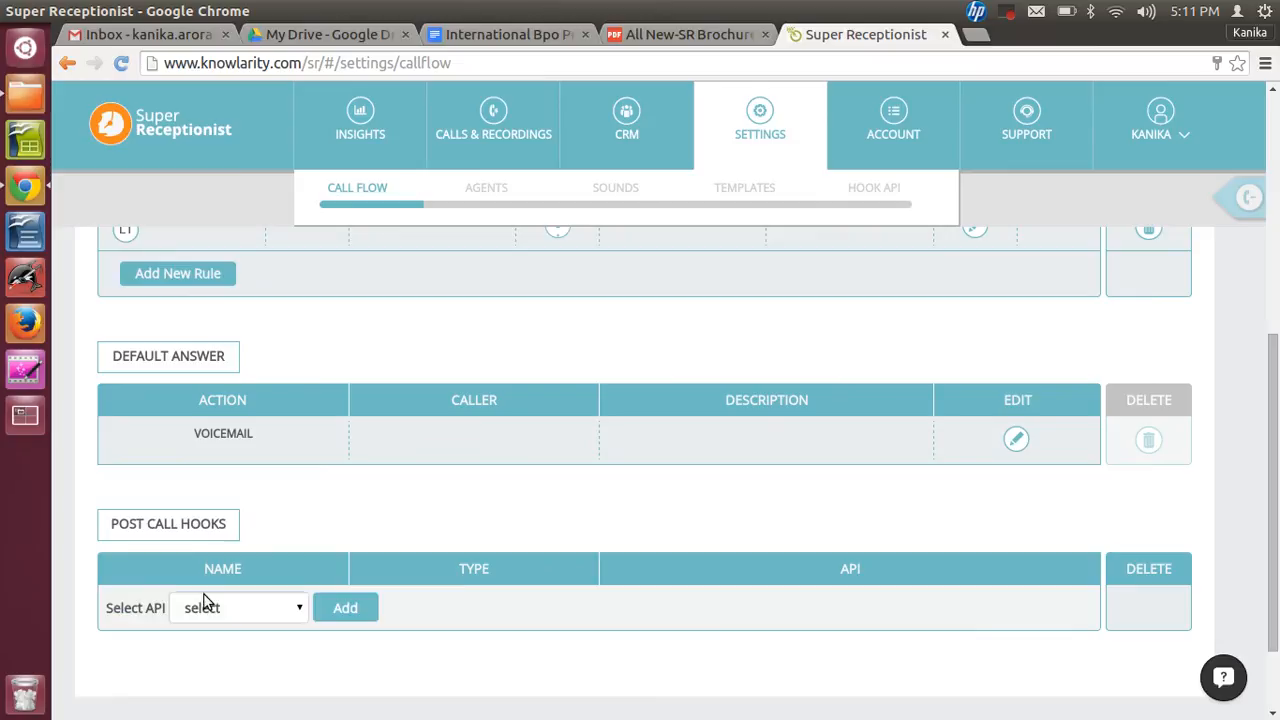
pyautogui.click(288, 614)
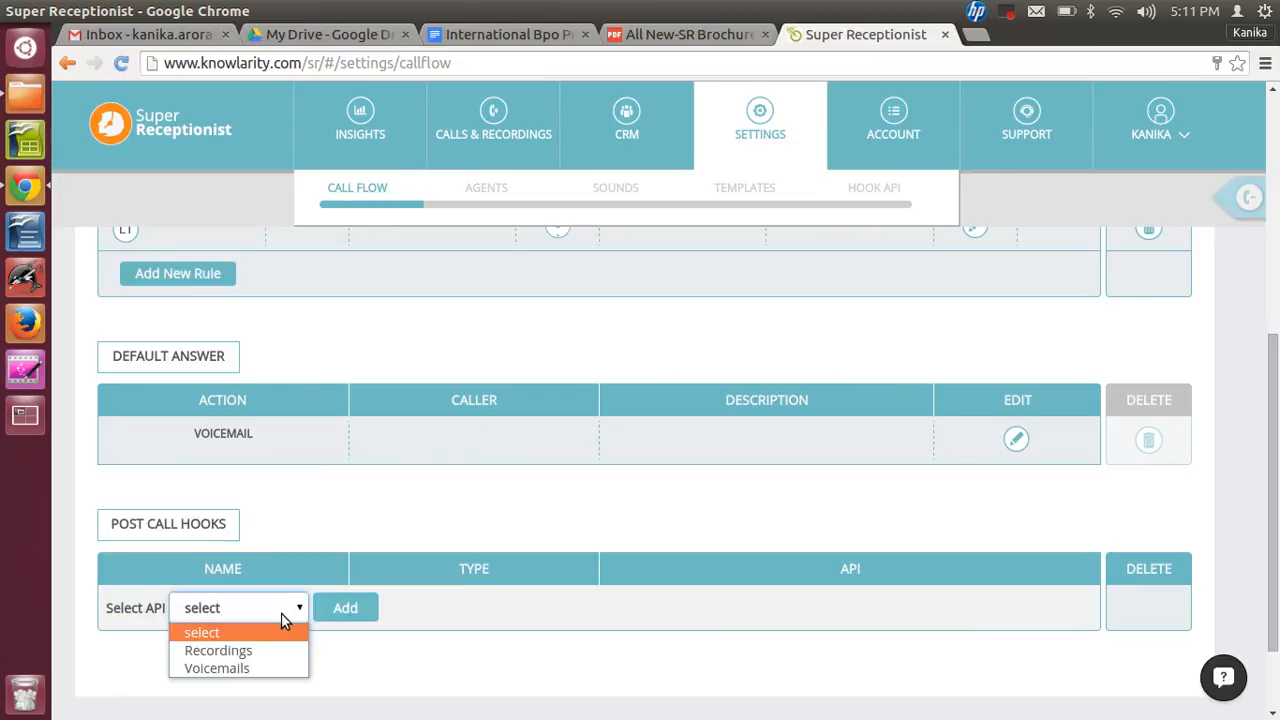
pyautogui.click(234, 669)
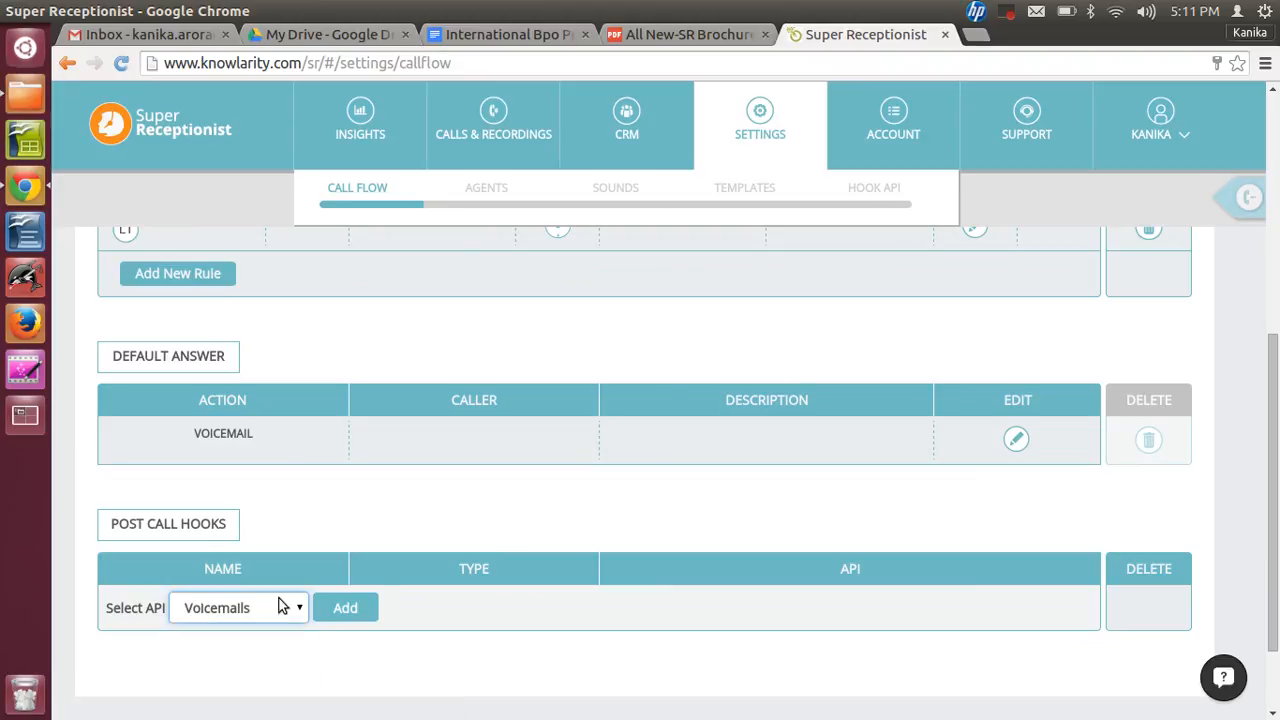
pyautogui.click(334, 611)
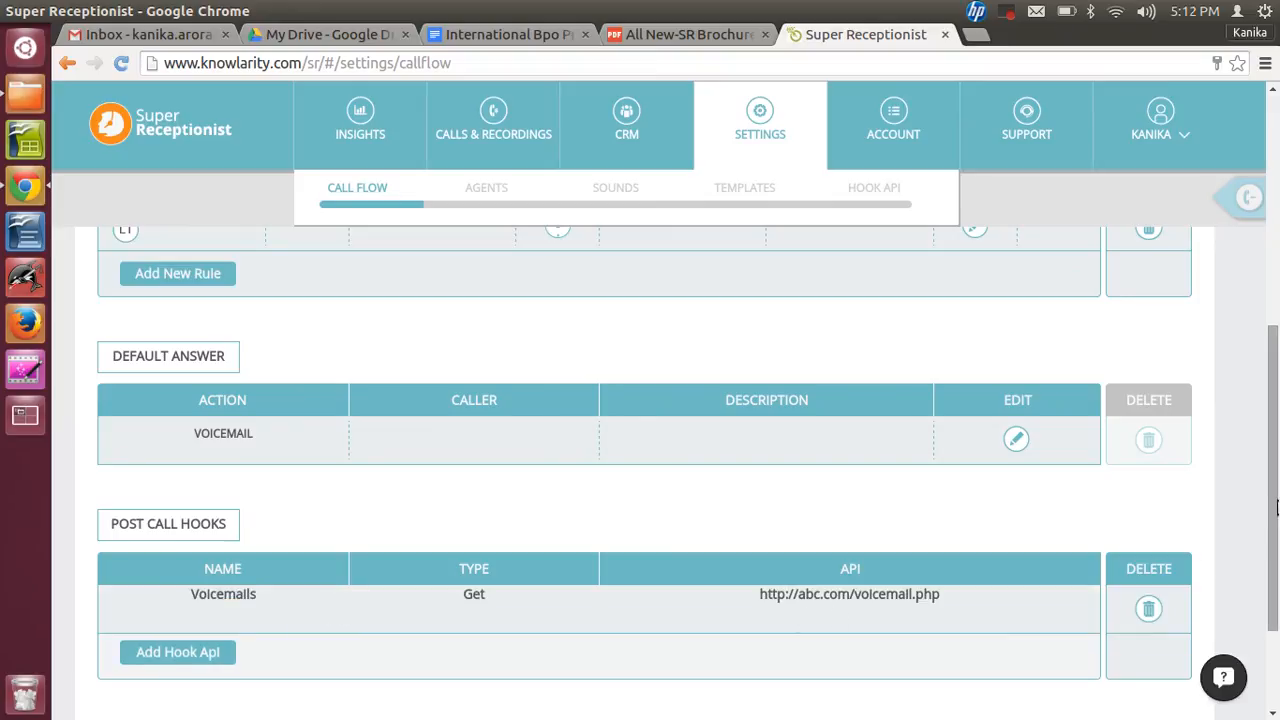
# - Open the account profile and view the change-password dialog without changing anything
pyautogui.moveTo(1276, 507); pyautogui.dragTo(1273, 302)
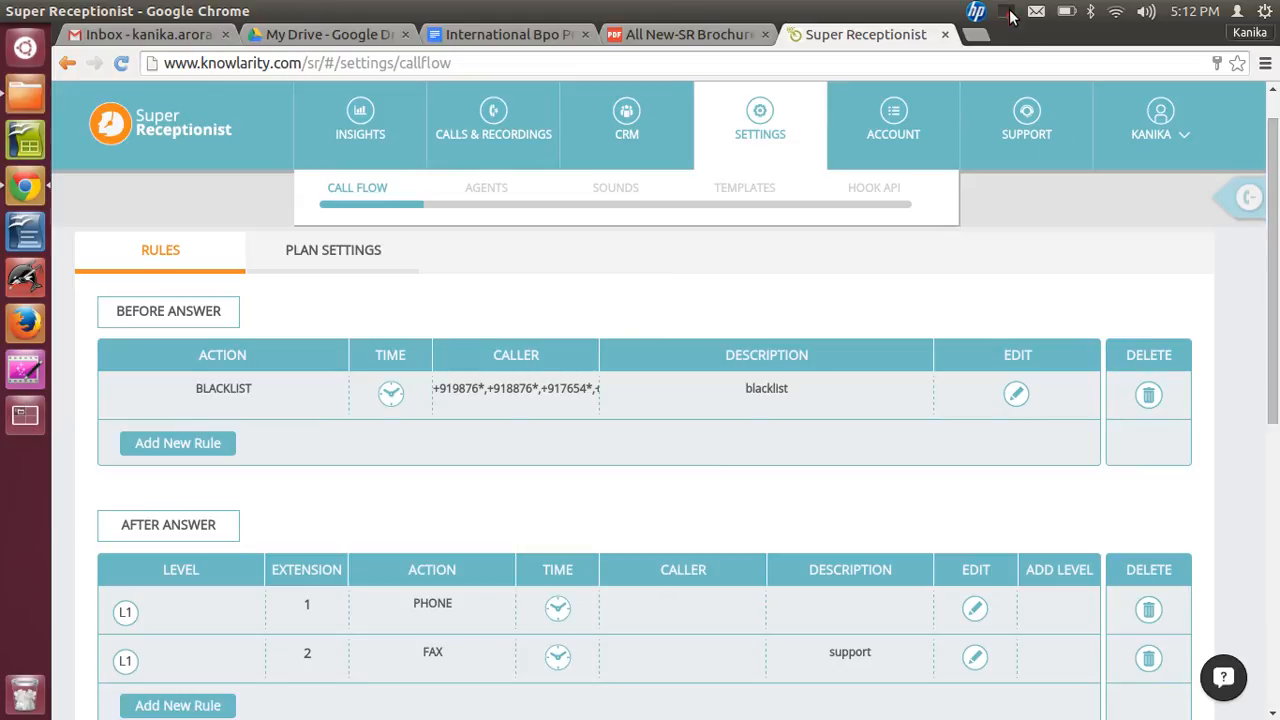
pyautogui.click(890, 122)
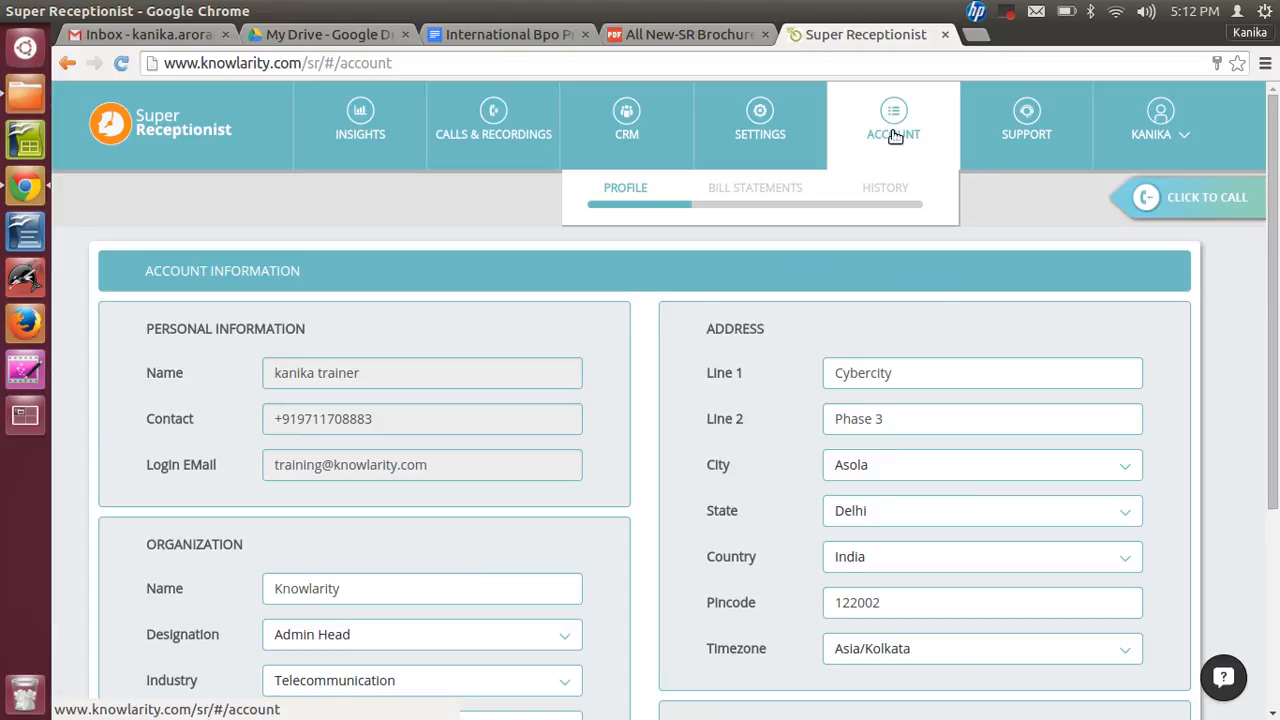
pyautogui.moveTo(1277, 319); pyautogui.dragTo(1277, 480)
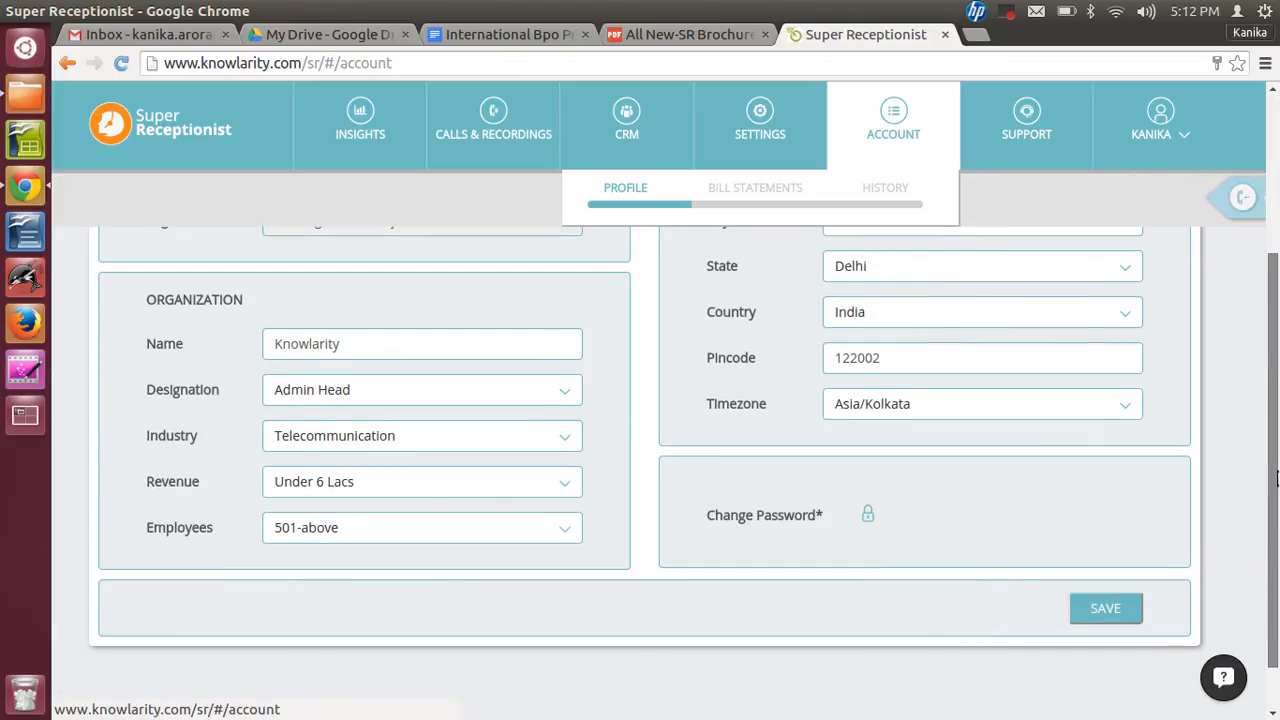
pyautogui.click(792, 520)
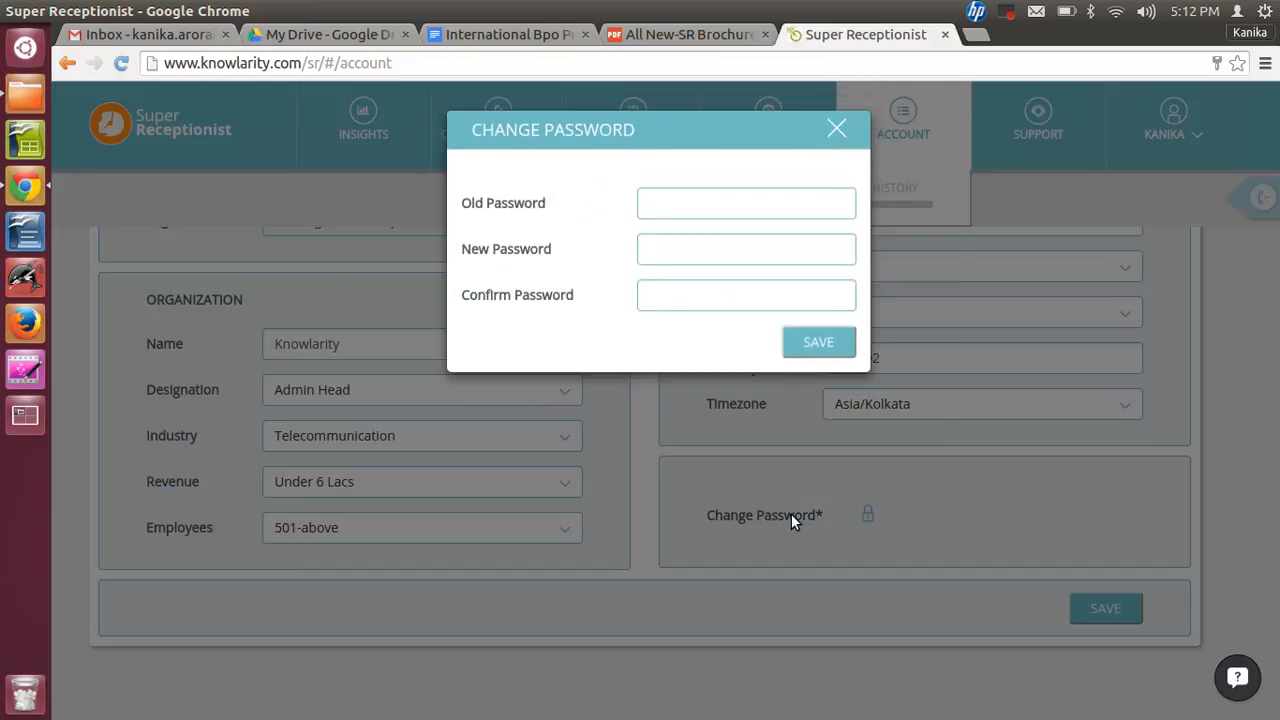
pyautogui.click(838, 130)
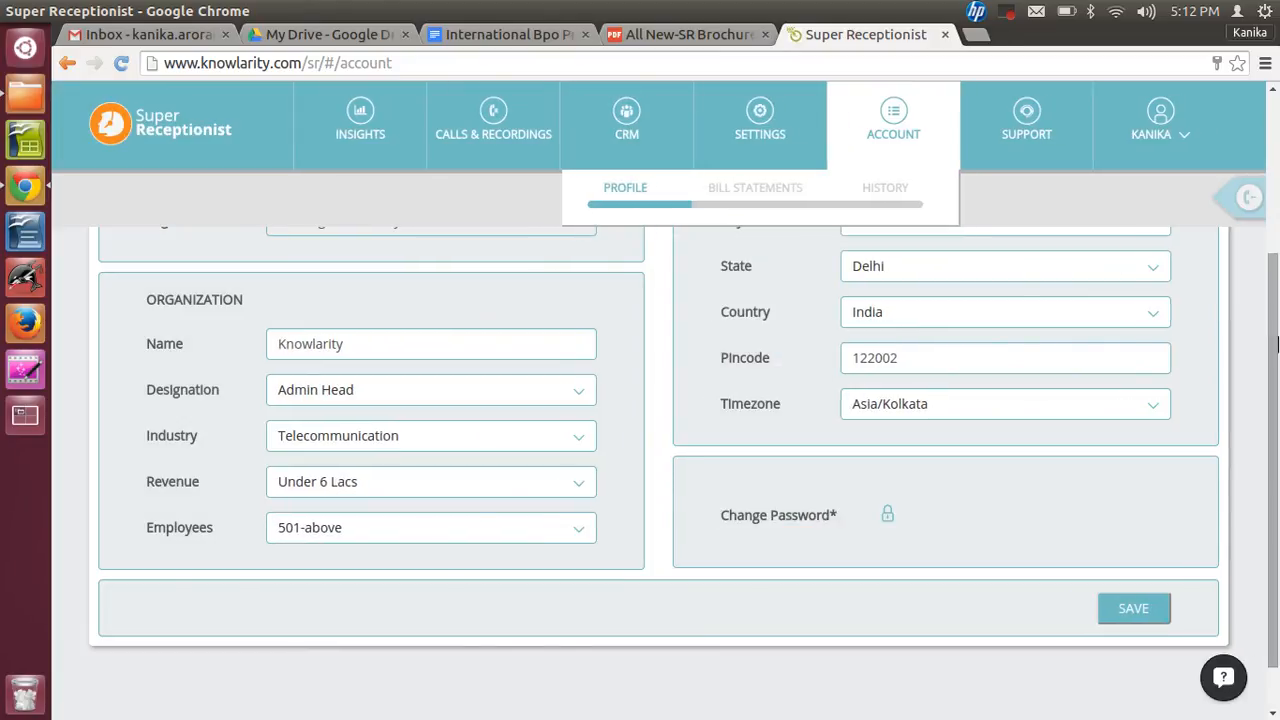
pyautogui.moveTo(1277, 345); pyautogui.dragTo(1277, 190)
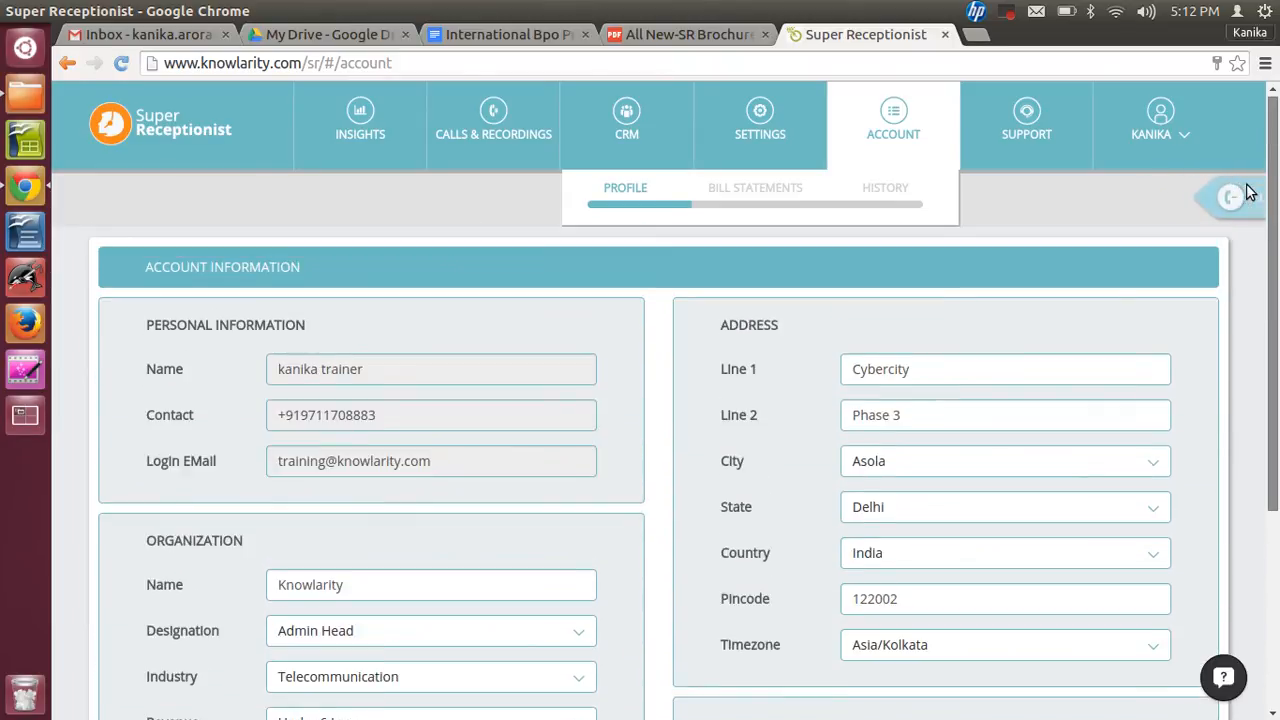
# - Browse the bill statements, including the date-range picker, and the account history
pyautogui.click(759, 190)
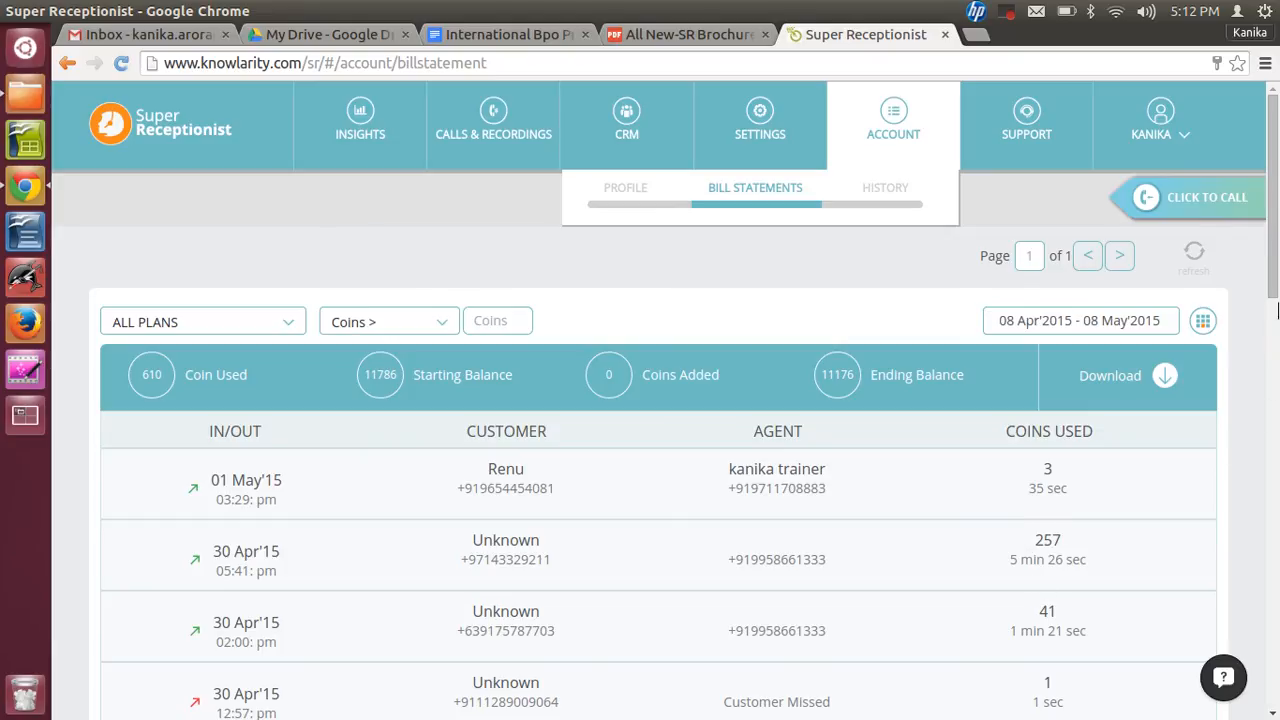
pyautogui.scroll(-3, 1275, 320)
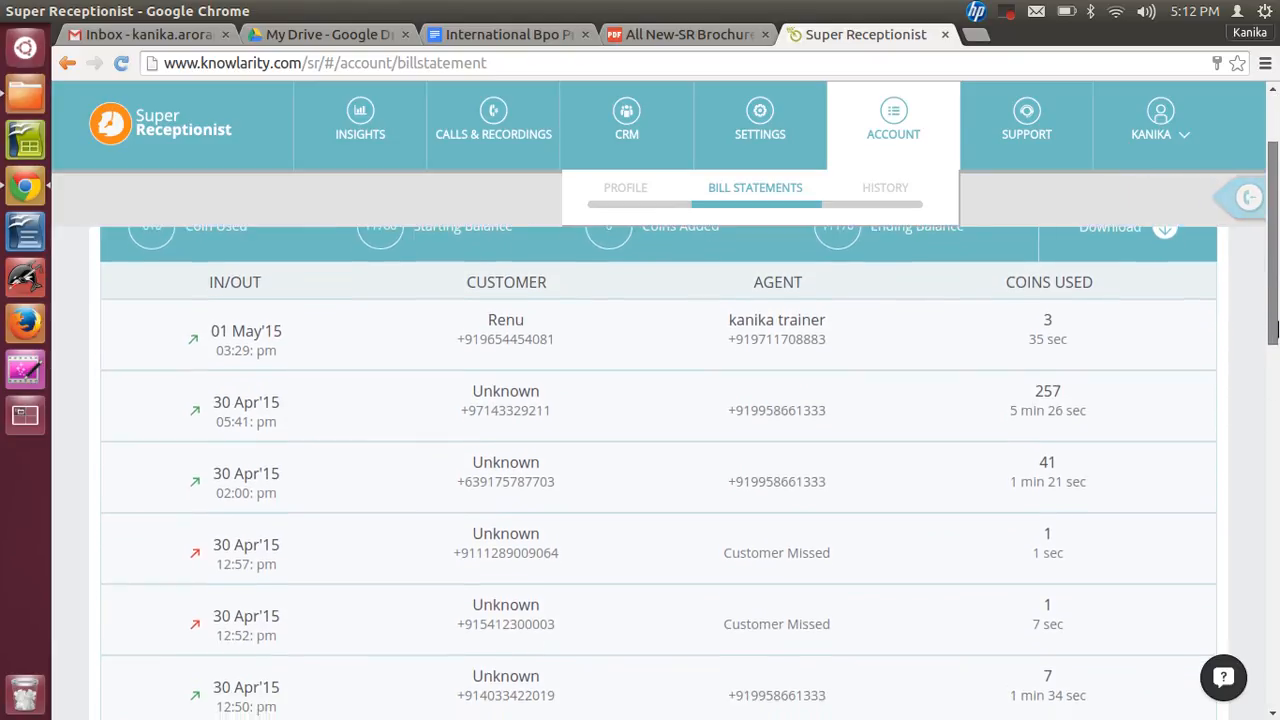
pyautogui.scroll(3, 1273, 335)
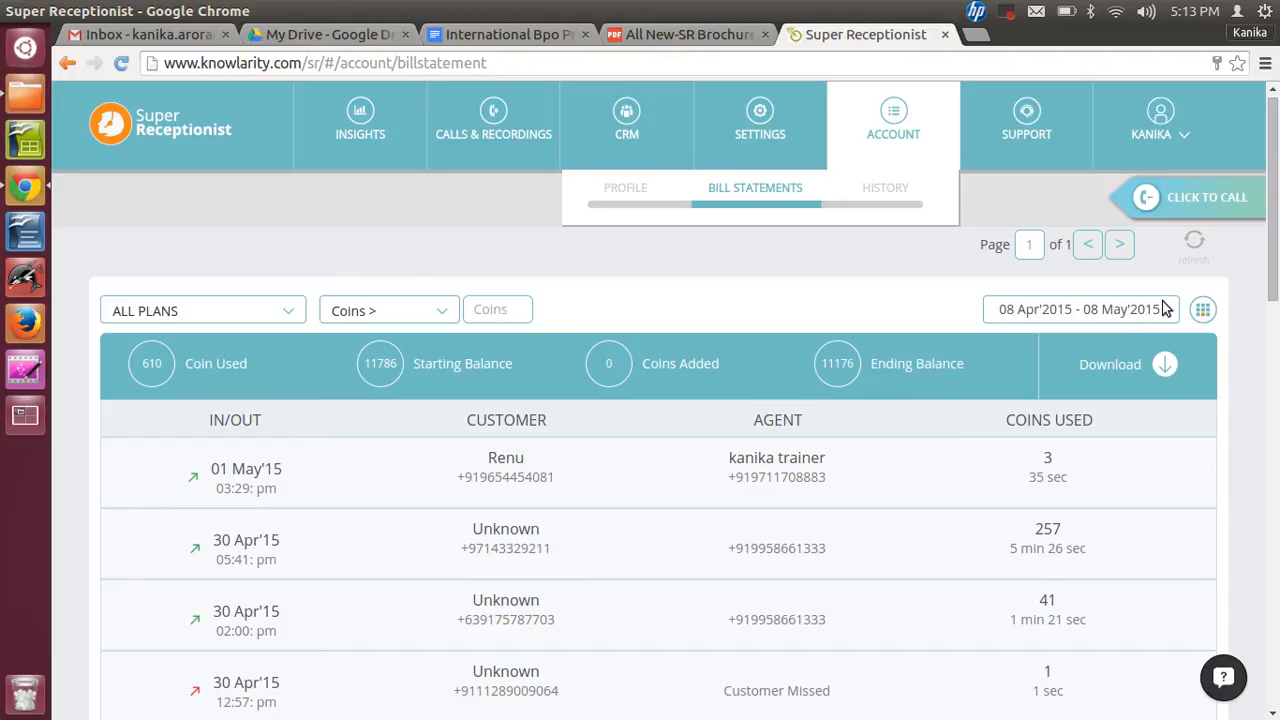
pyautogui.click(1204, 311)
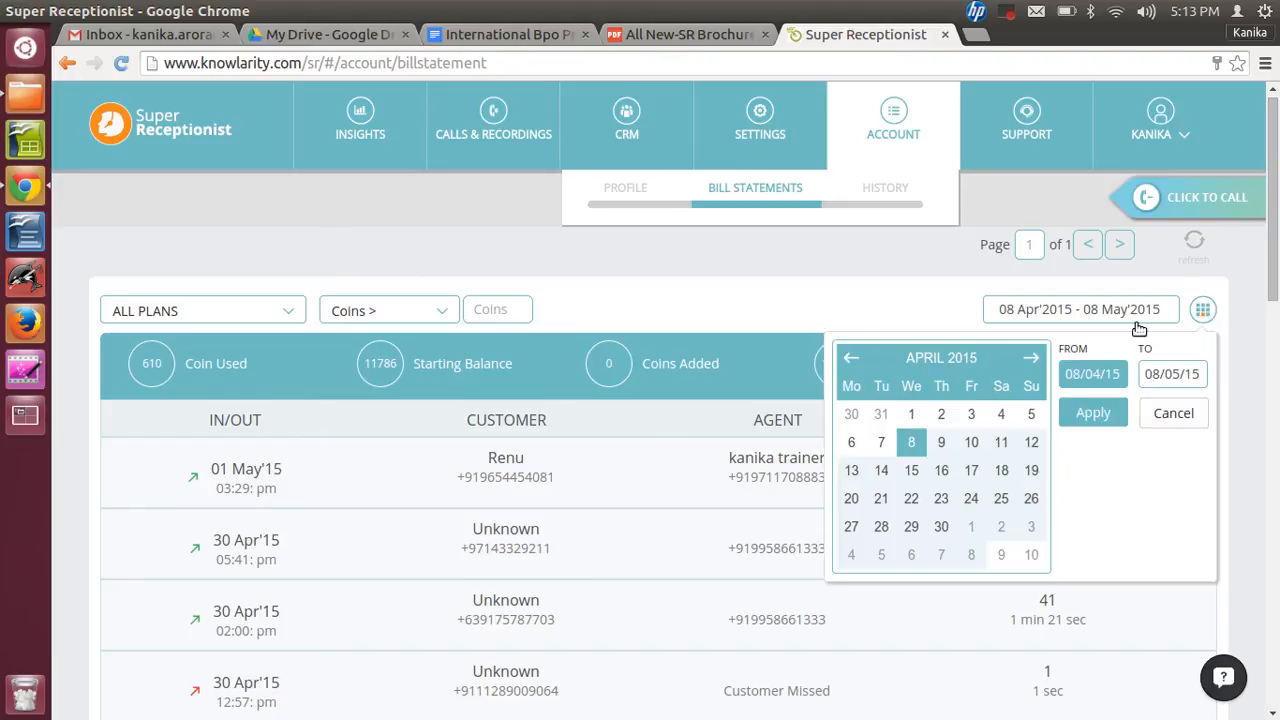
pyautogui.click(808, 316)
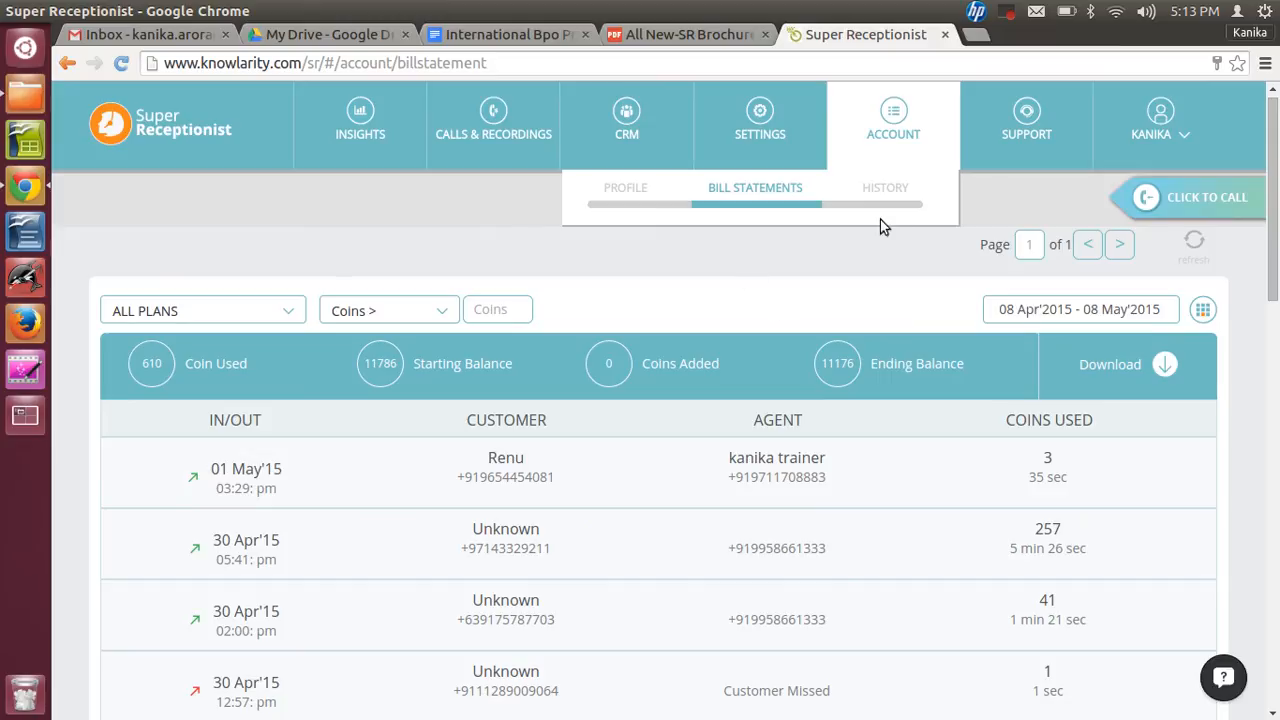
pyautogui.click(882, 190)
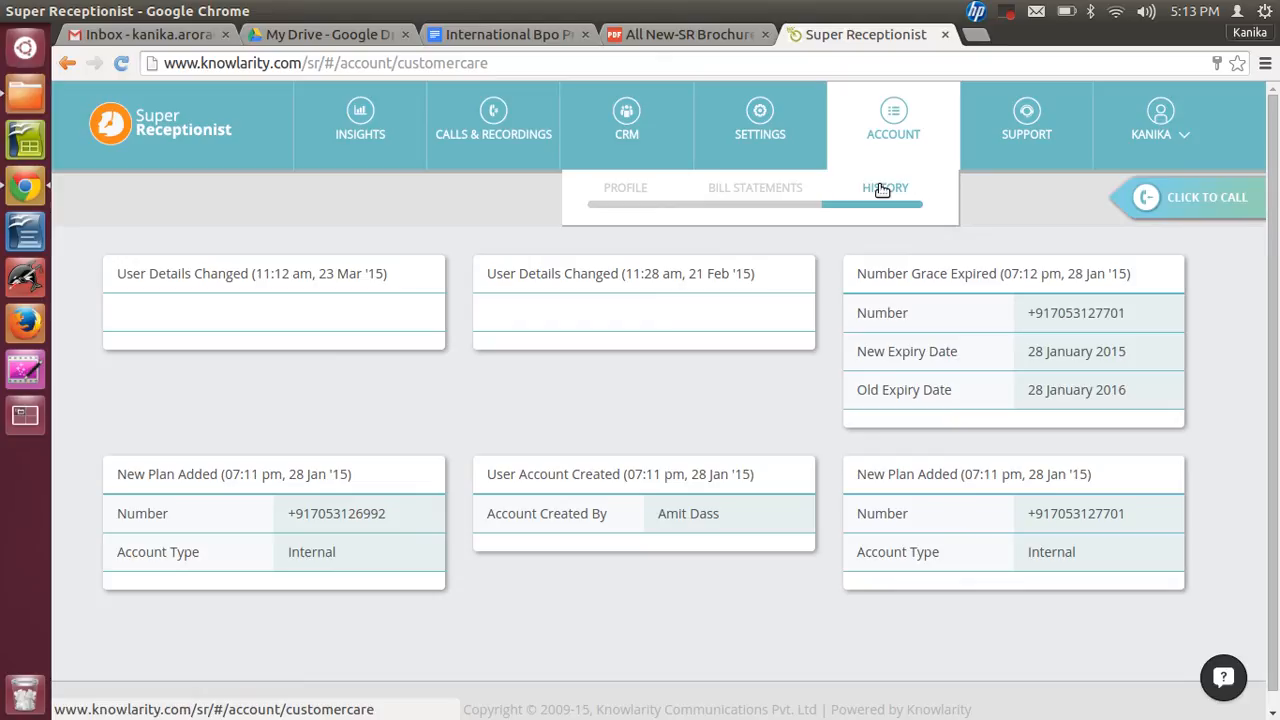
# - Send the question Hi to support through the support e-mail form and close it
pyautogui.click(1029, 140)
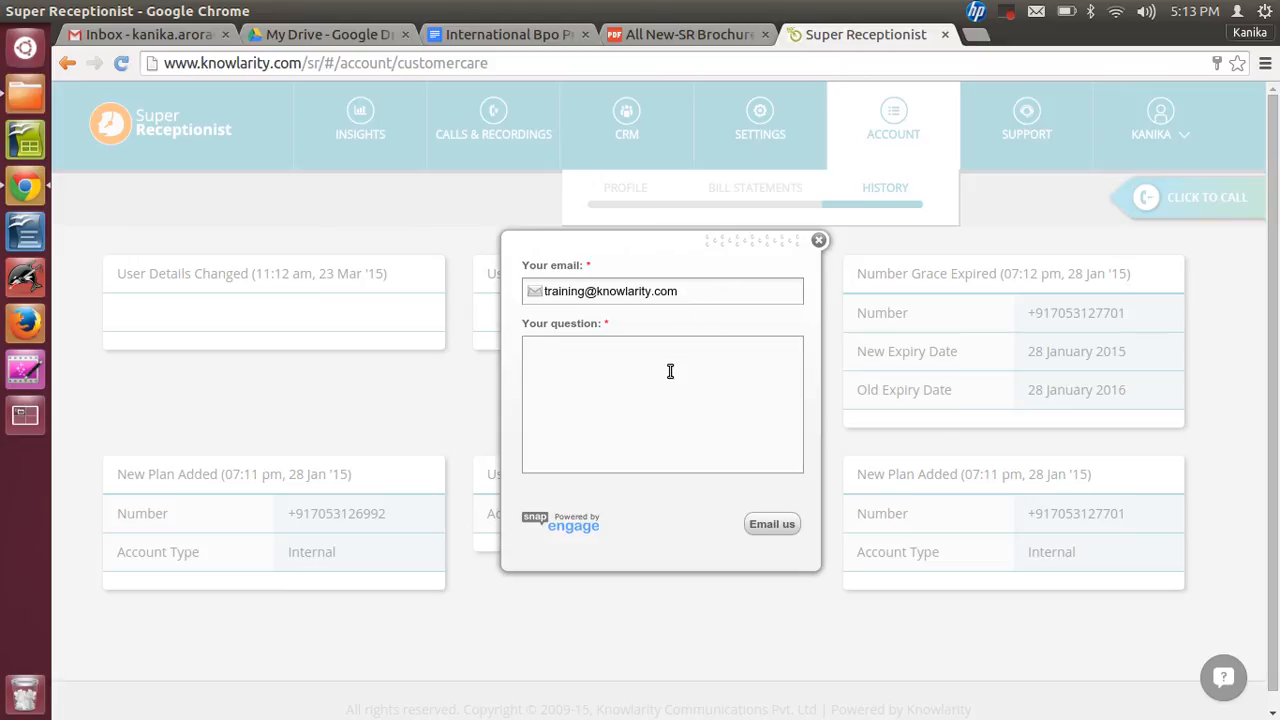
pyautogui.write('Hi')
pyautogui.click(770, 530)
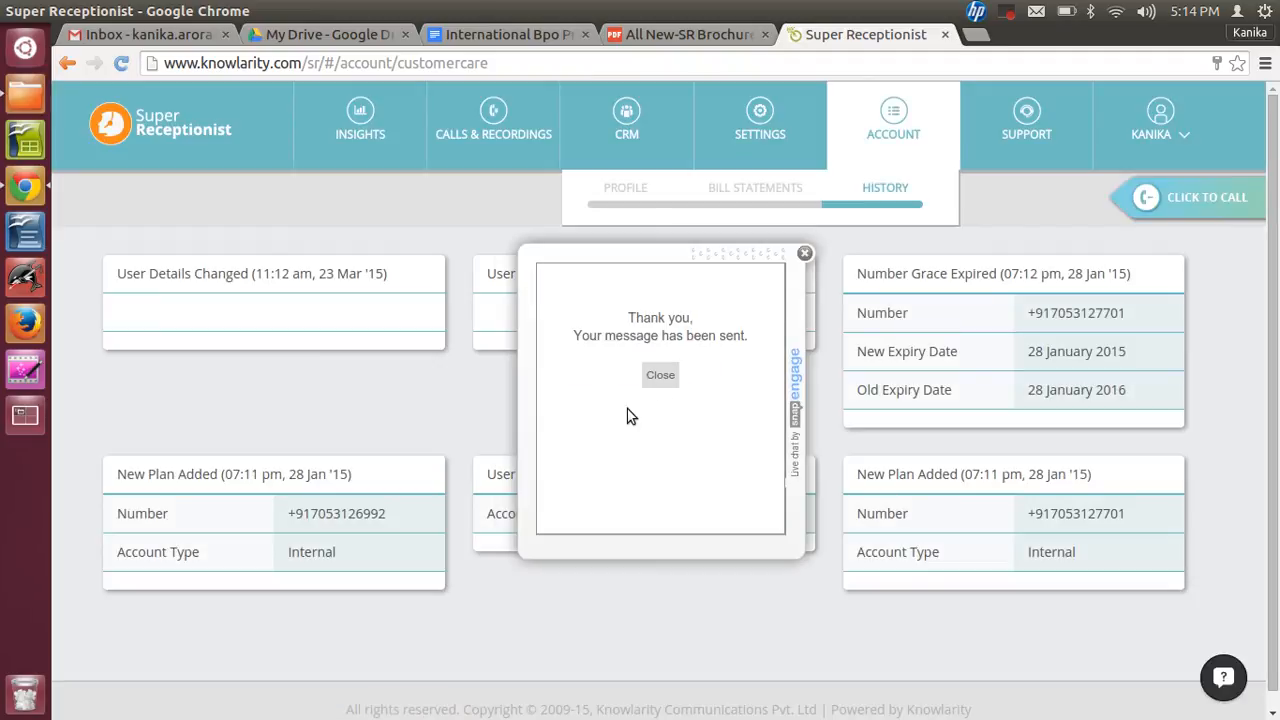
pyautogui.click(659, 378)
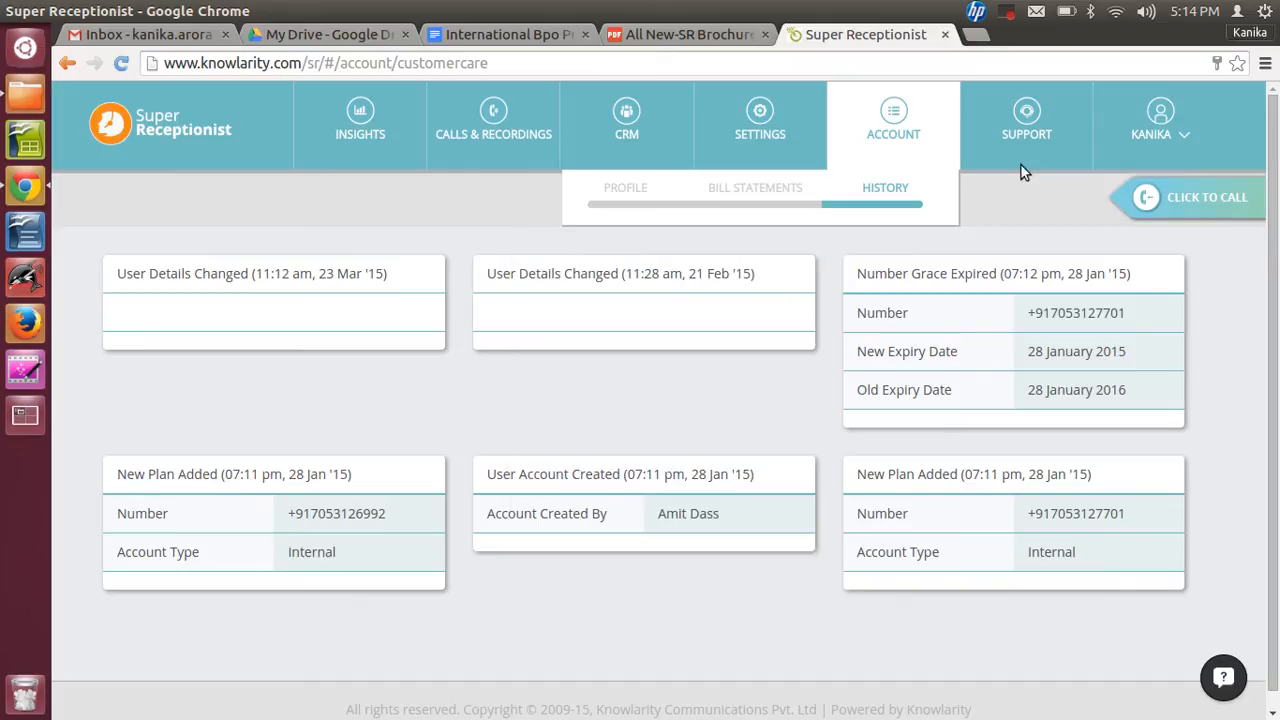
pyautogui.click(1008, 11)
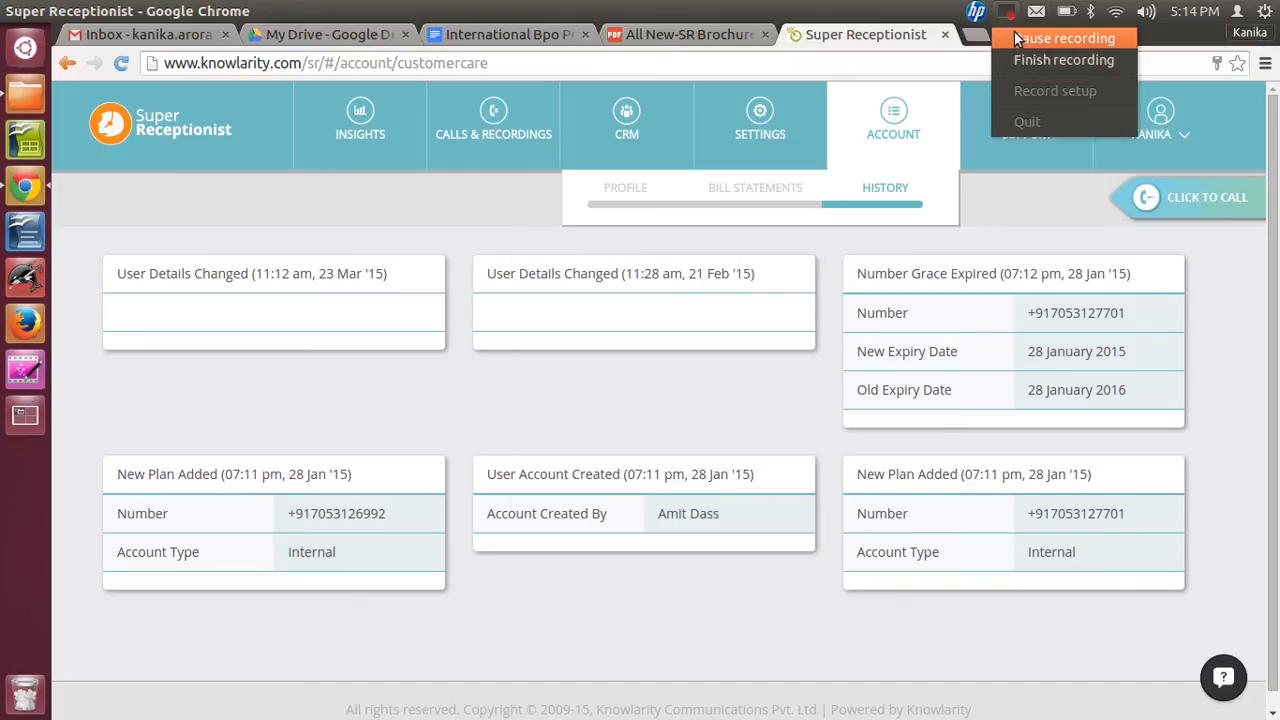
pyautogui.click(1015, 35)
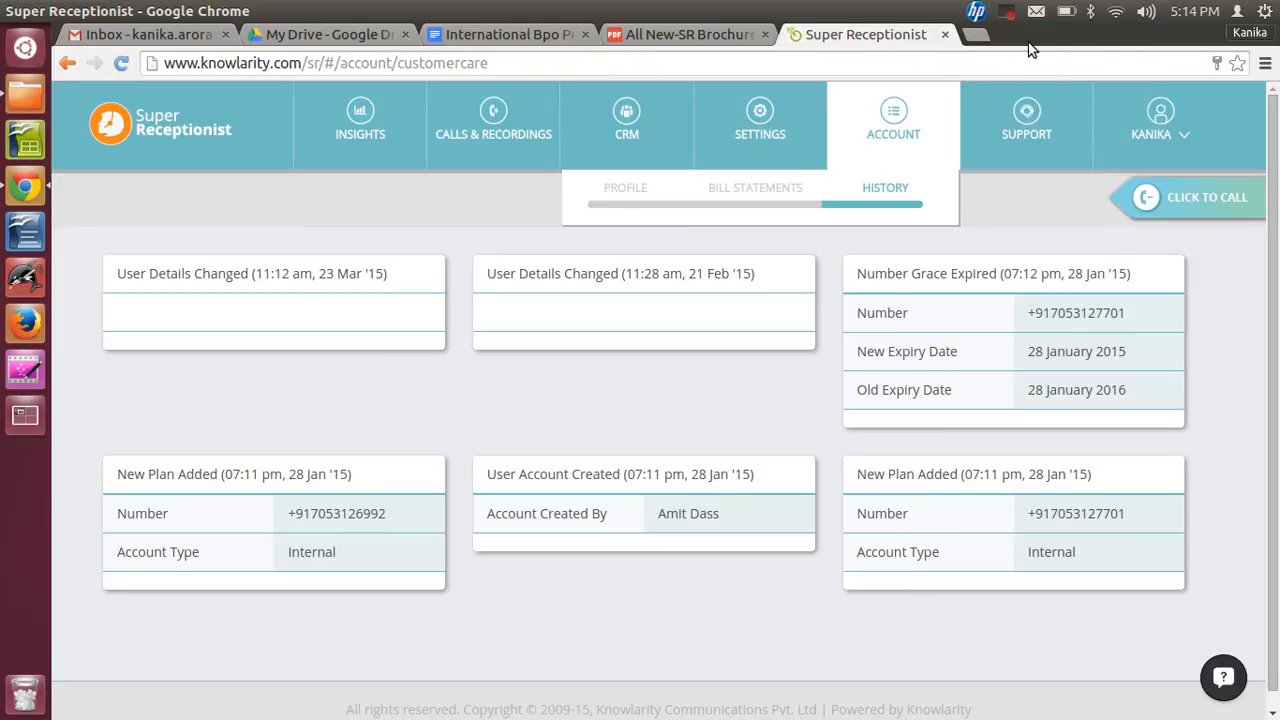
pyautogui.click(1185, 143)
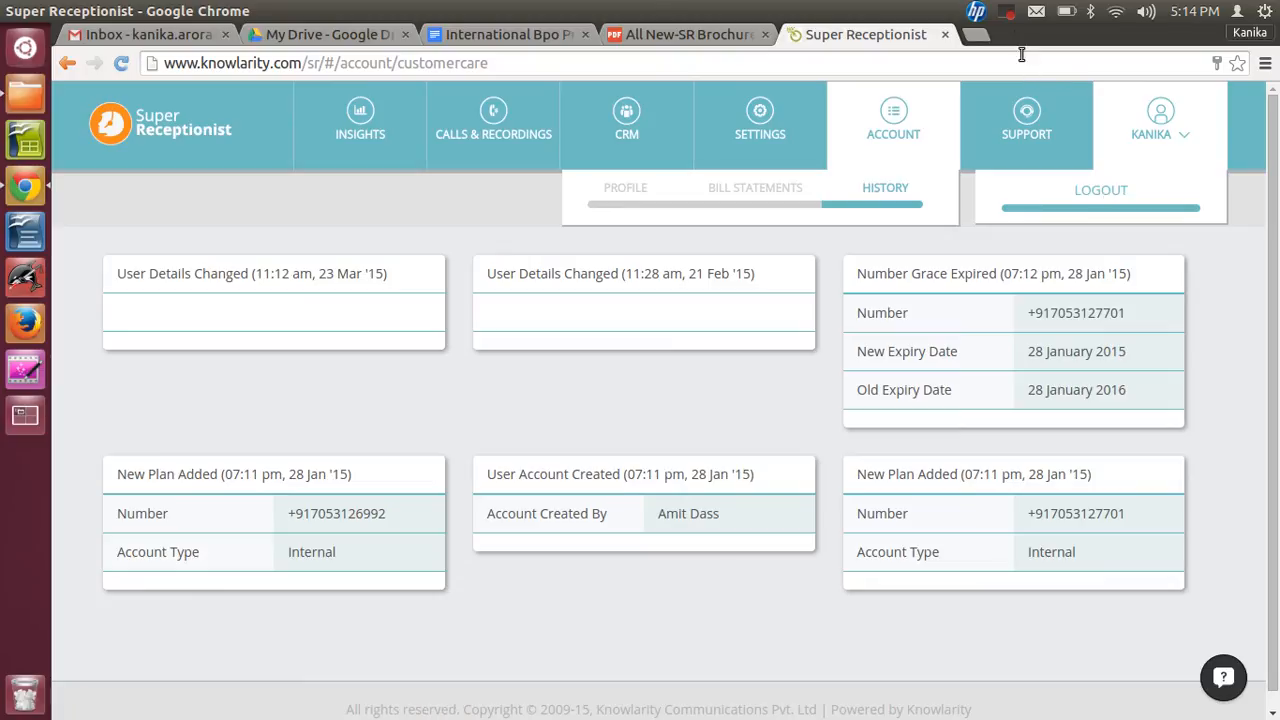
pyautogui.click(1010, 15)
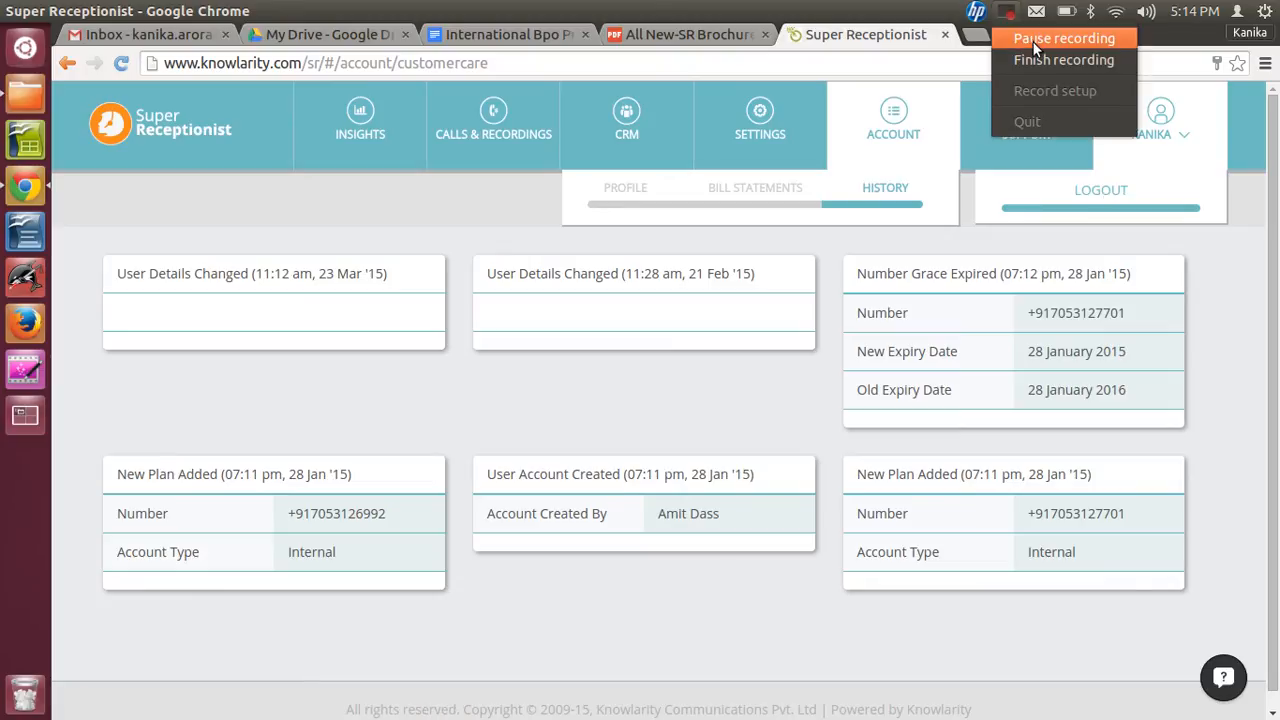